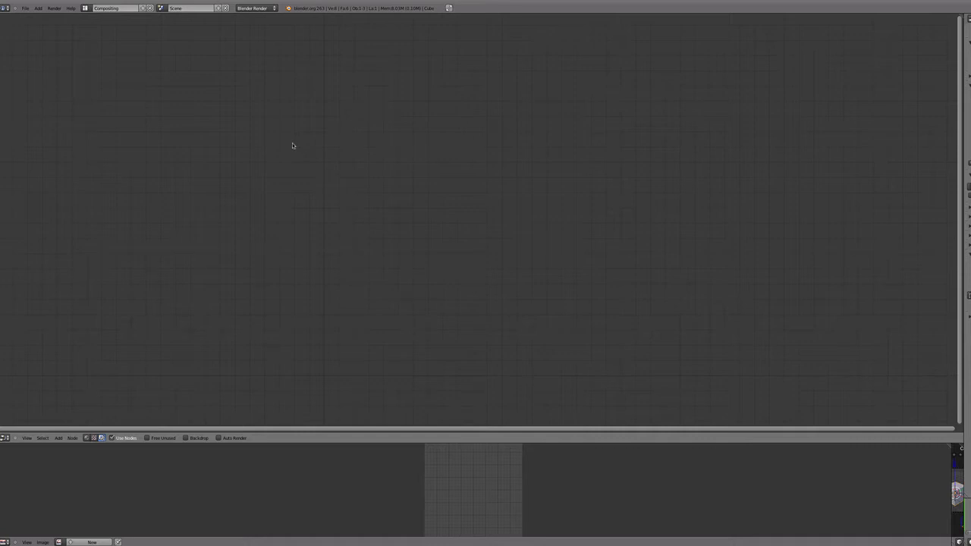
Step: Bring flower.jpeg from Finder's "more images" folder into Blender's compositor as an Image node and place it near the canvas's upper-left corner
{"action": "key", "text": "super+Tab"}
{"action": "key", "text": "super+Tab"}
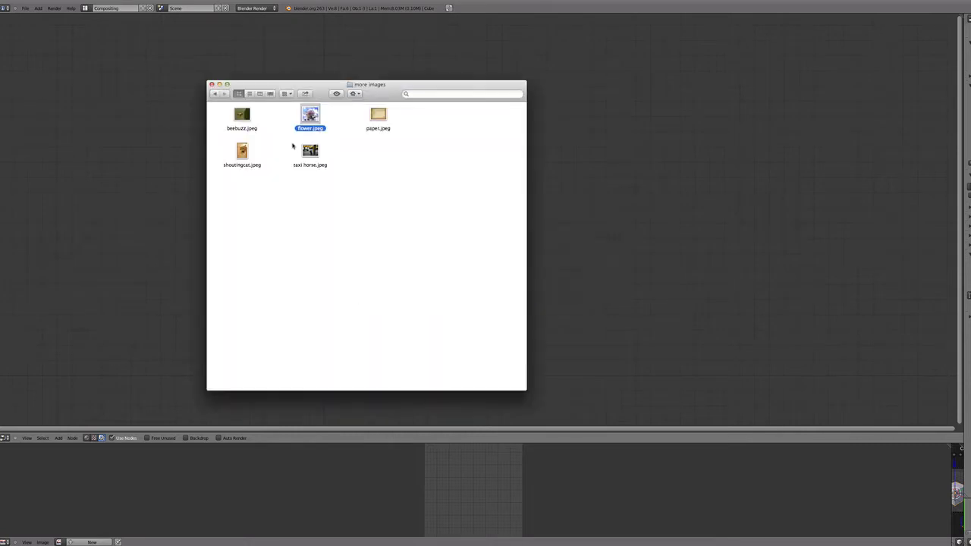
{"action": "left_click_drag", "start_coordinate": [317, 122], "coordinate": [101, 69]}
{"action": "left_click", "coordinate": [240, 53]}
{"action": "scroll", "coordinate": [236, 109], "scroll_direction": "up", "scroll_amount": 1}
{"action": "scroll", "coordinate": [236, 109], "scroll_direction": "down", "scroll_amount": 2}
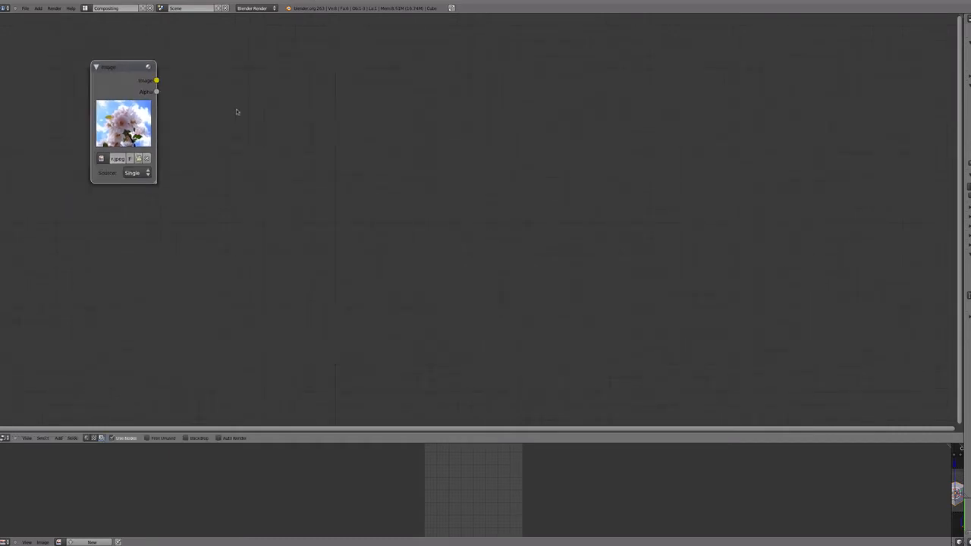
{"action": "scroll", "coordinate": [236, 111], "scroll_direction": "down", "scroll_amount": 1}
{"action": "left_click_drag", "start_coordinate": [142, 103], "coordinate": [86, 88]}
Step: Add a Viewer node, place it below and to the right of the Image node, and link the image output to it
{"action": "key", "text": "shift+a"}
{"action": "mouse_move", "coordinate": [302, 118]}
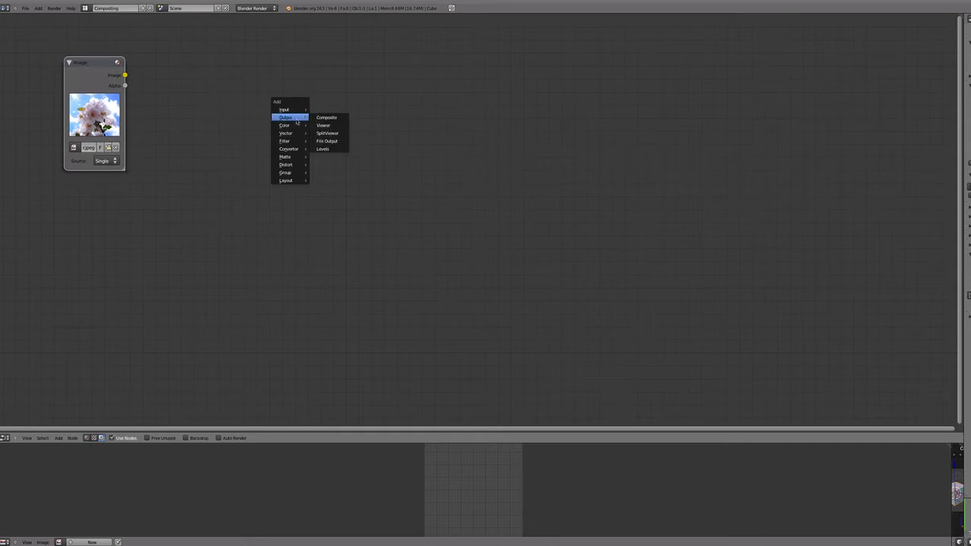
{"action": "left_click", "coordinate": [336, 126]}
{"action": "left_click_drag", "start_coordinate": [350, 123], "coordinate": [322, 258]}
{"action": "left_click", "coordinate": [103, 87]}
{"action": "key", "text": "f"}
{"action": "scroll", "coordinate": [377, 149], "scroll_direction": "down", "scroll_amount": 3}
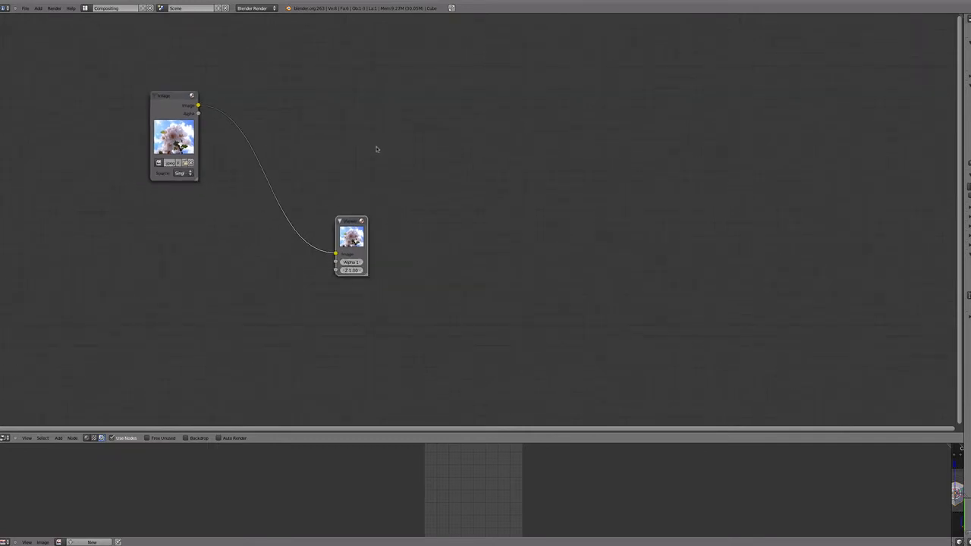
Step: Spread the nodes apart, with the Image node in the canvas's upper-left corner and the Viewer farther down to its right
{"action": "scroll", "coordinate": [377, 149], "scroll_direction": "up", "scroll_amount": 2}
{"action": "left_click_drag", "start_coordinate": [122, 99], "coordinate": [48, 54]}
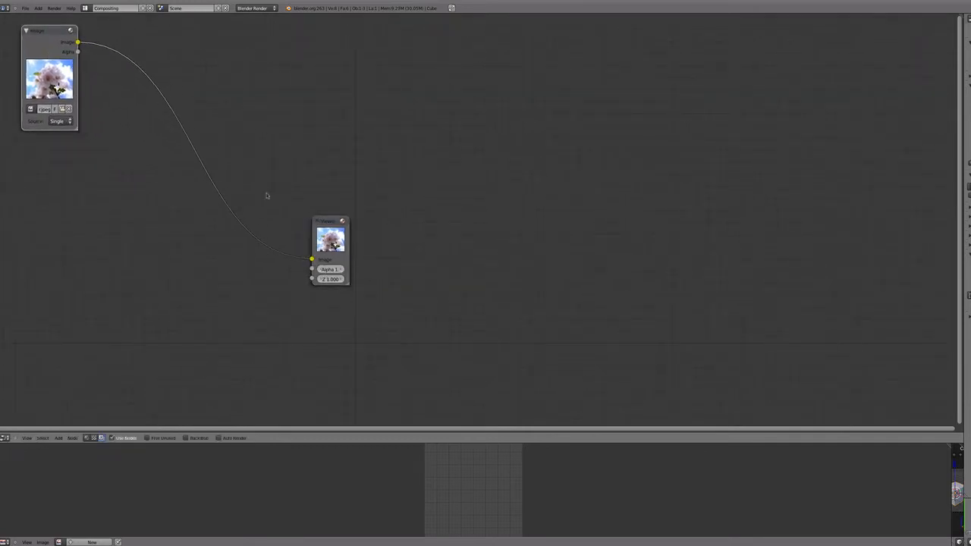
{"action": "left_click_drag", "start_coordinate": [326, 225], "coordinate": [252, 216]}
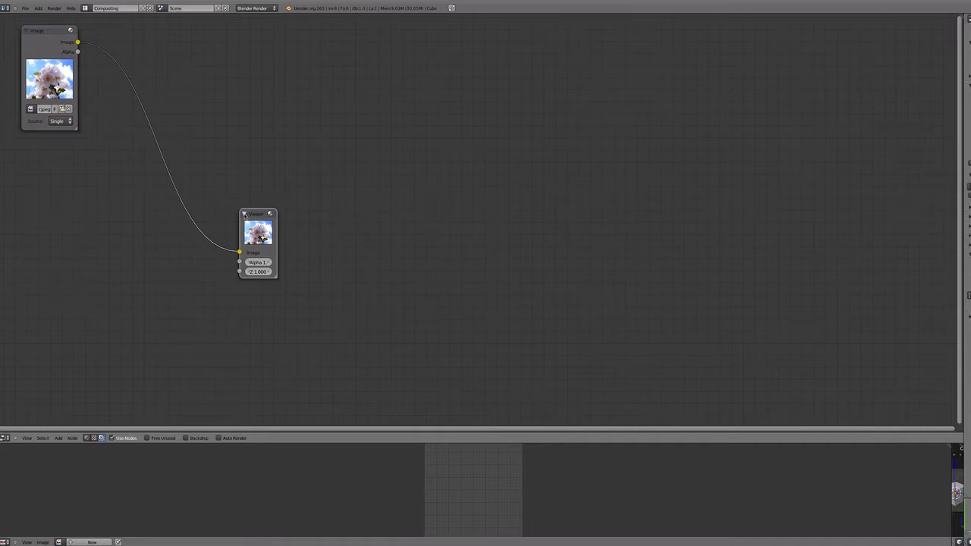
{"action": "left_click", "coordinate": [68, 47]}
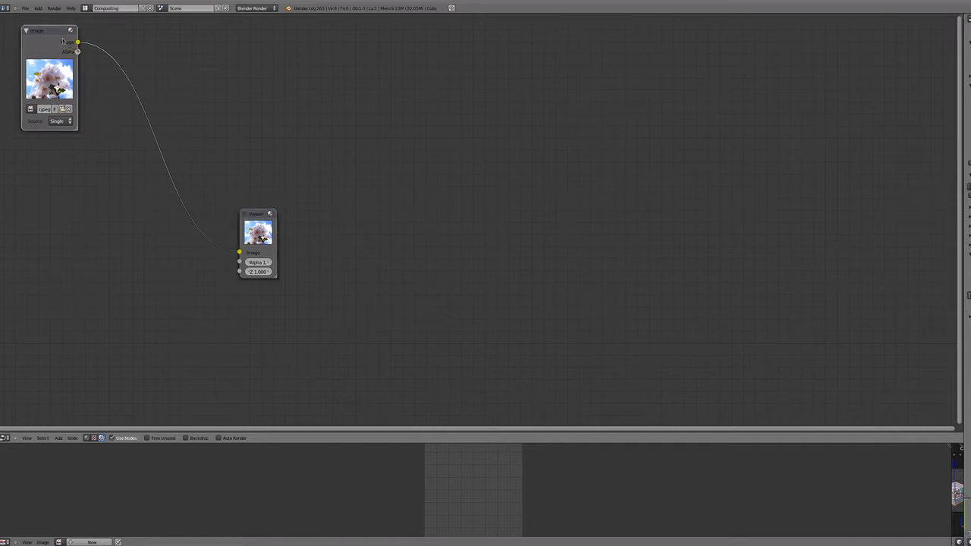
{"action": "left_click_drag", "start_coordinate": [52, 44], "coordinate": [54, 38]}
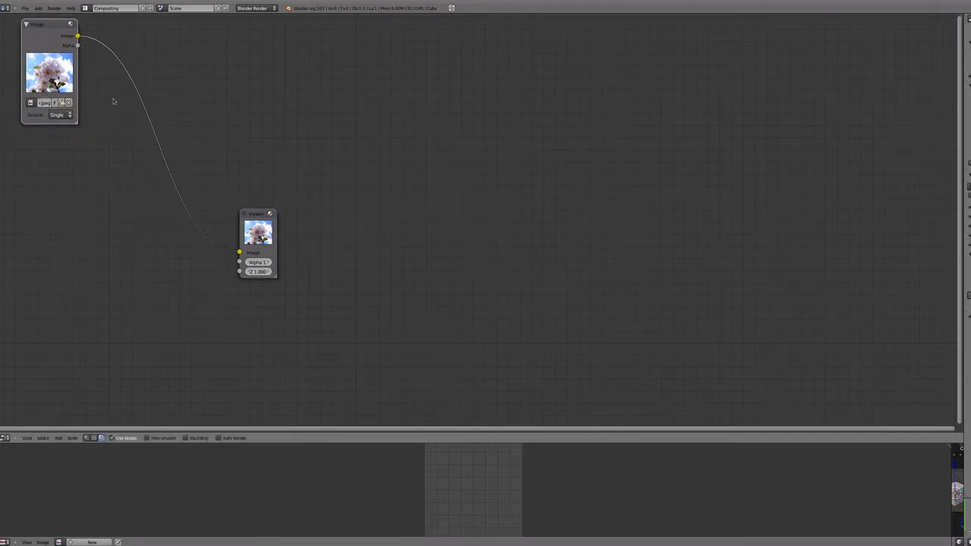
{"action": "left_click_drag", "start_coordinate": [260, 239], "coordinate": [342, 276]}
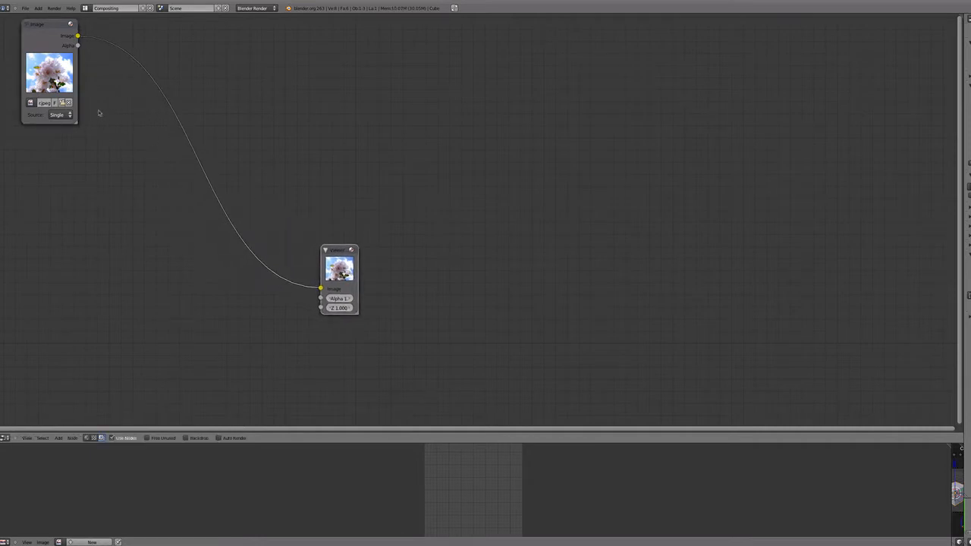
Step: Add a Separate YCbCrA node and insert it into the link between the Image and Viewer nodes
{"action": "left_click", "coordinate": [43, 47]}
{"action": "key", "text": "shift+a"}
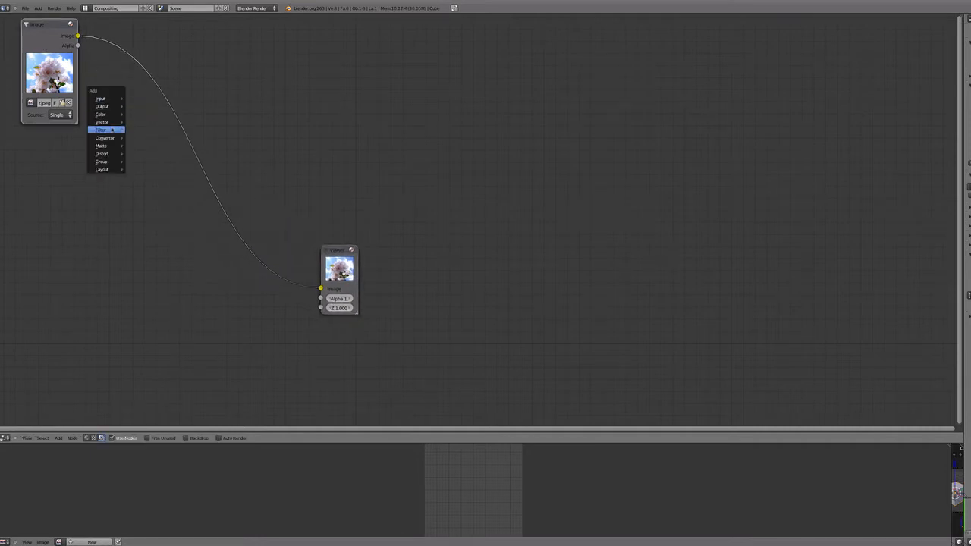
{"action": "mouse_move", "coordinate": [112, 137]}
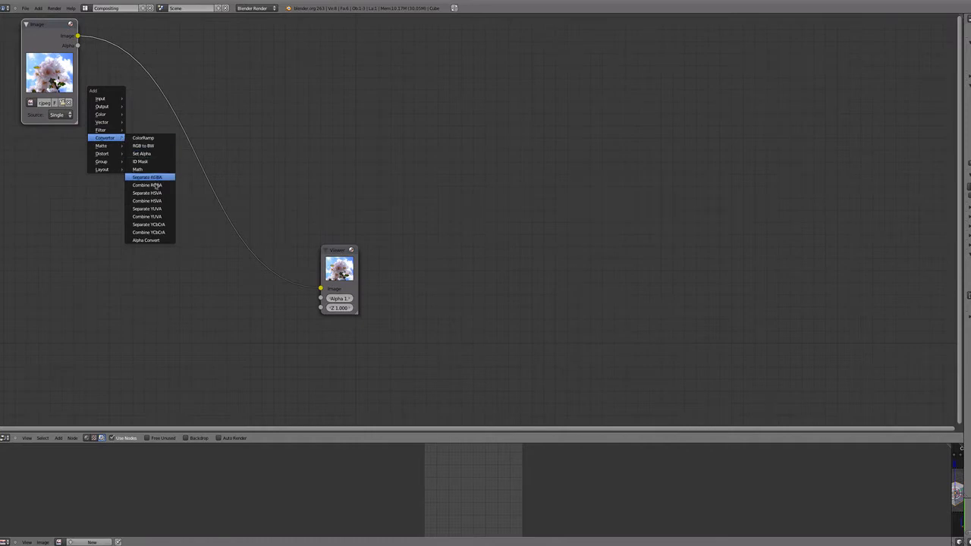
{"action": "left_click", "coordinate": [153, 225]}
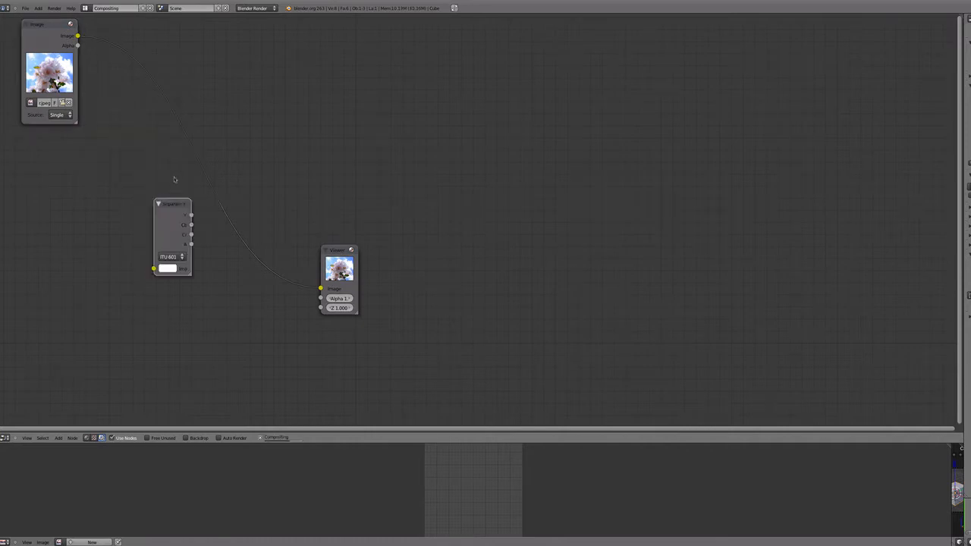
{"action": "left_click", "coordinate": [208, 107]}
{"action": "left_click_drag", "start_coordinate": [197, 110], "coordinate": [150, 112]}
Step: Add a Combine YCbCrA node and insert it into the link between the Separate YCbCrA and Viewer nodes
{"action": "key", "text": "shift+a"}
{"action": "mouse_move", "coordinate": [235, 170]}
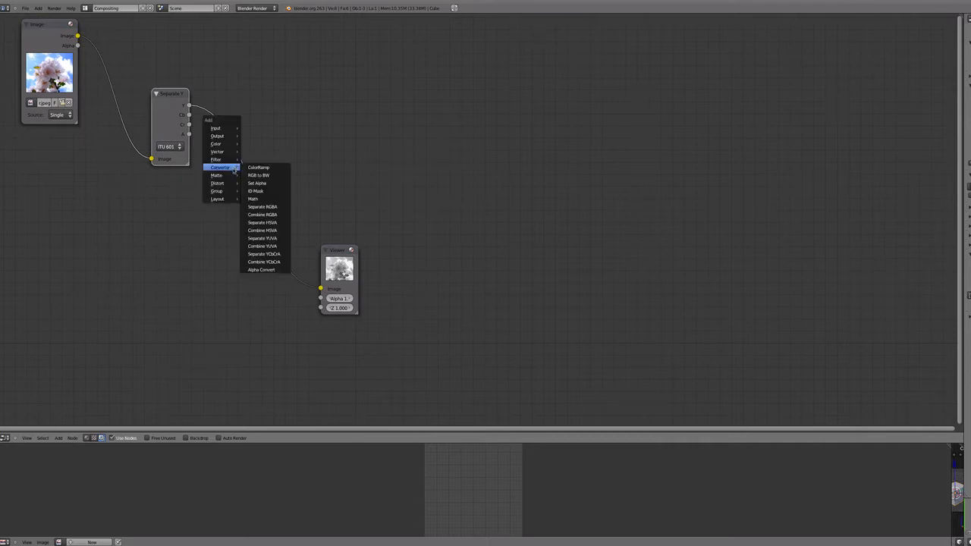
{"action": "left_click", "coordinate": [268, 249]}
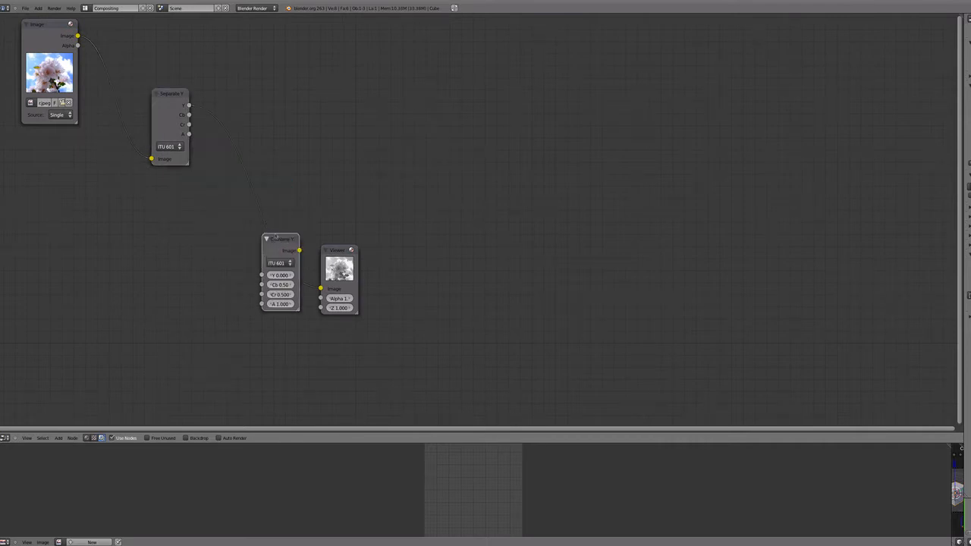
{"action": "left_click", "coordinate": [252, 228]}
{"action": "left_click_drag", "start_coordinate": [252, 228], "coordinate": [259, 107]}
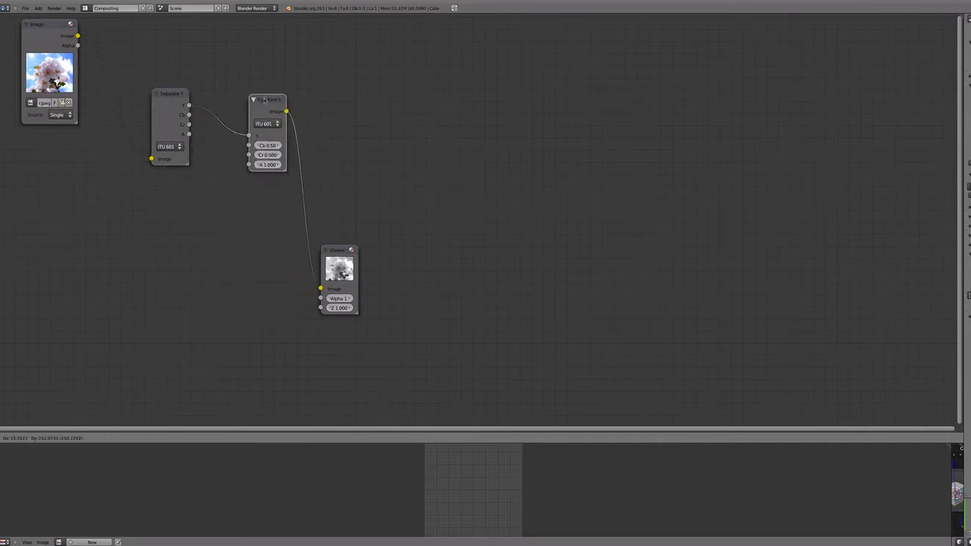
Step: Move the Viewer node closer to the Combine node, turn on the backdrop preview, and shift the Image node slightly left
{"action": "left_click_drag", "start_coordinate": [332, 279], "coordinate": [355, 203]}
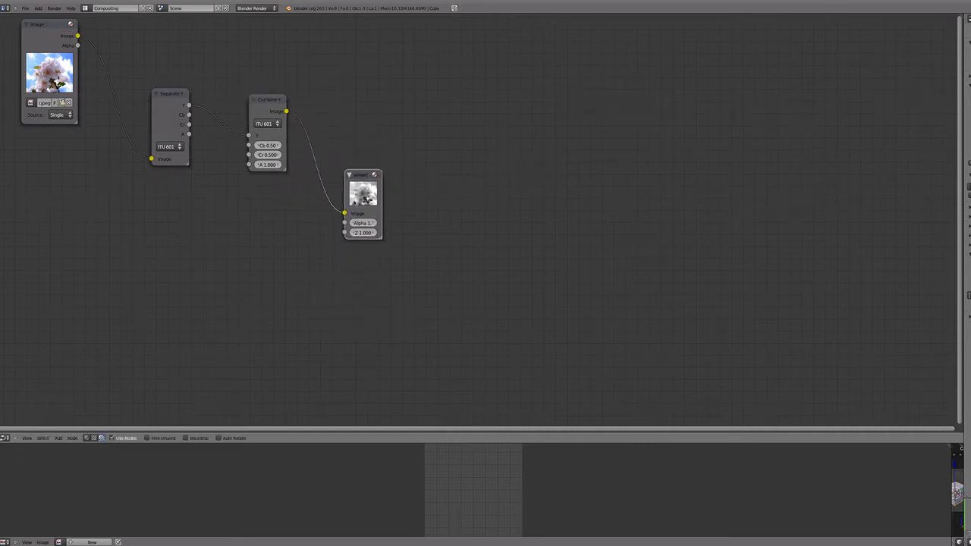
{"action": "left_click", "coordinate": [191, 438]}
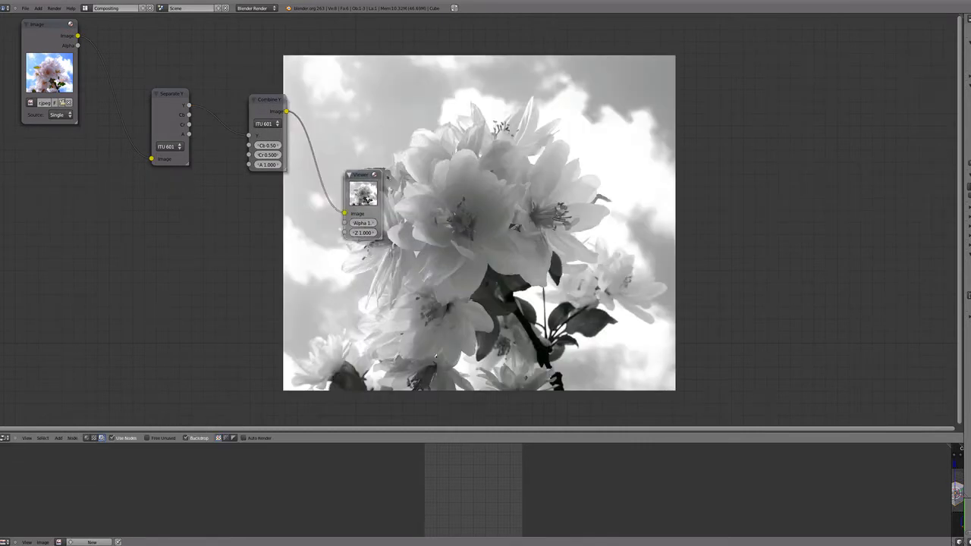
{"action": "mouse_move", "coordinate": [47, 41]}
{"action": "left_mouse_down"}
{"action": "mouse_move", "coordinate": [18, 42]}
{"action": "mouse_move", "coordinate": [30, 43]}
{"action": "left_mouse_up"}
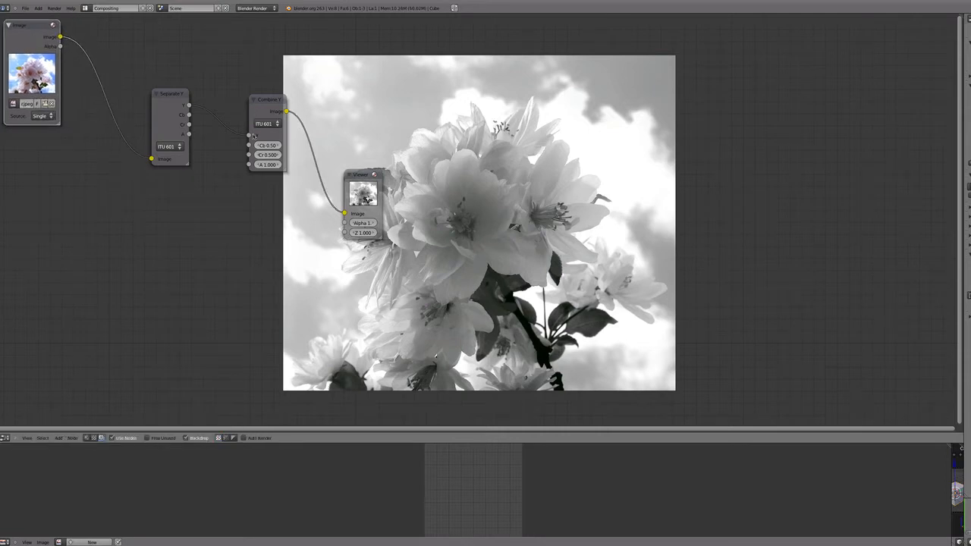
Step: Undo a trial link at the Combine node's Cb input and cut the Y link from the Separate node
{"action": "left_click_drag", "start_coordinate": [249, 145], "coordinate": [190, 124]}
{"action": "key", "text": "ctrl+z"}
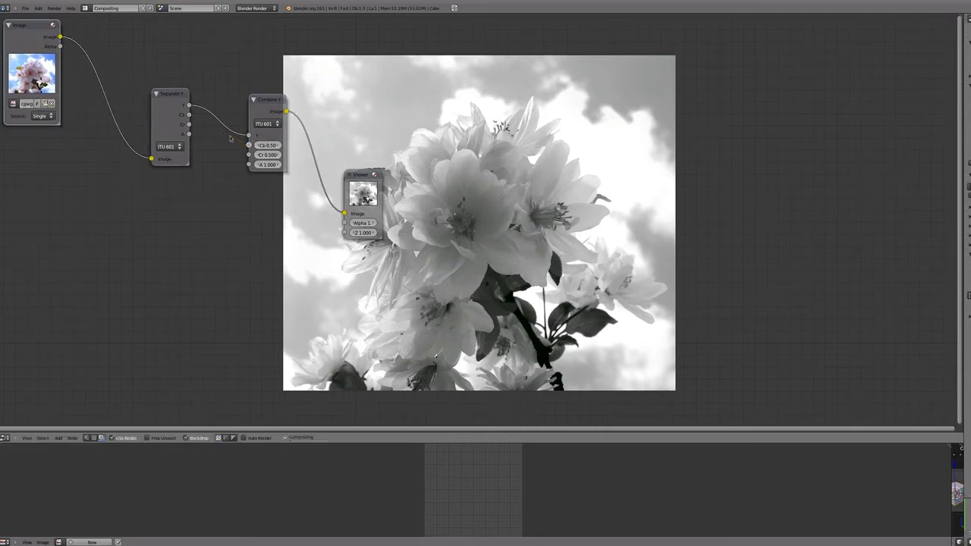
{"action": "left_click_drag", "start_coordinate": [232, 68], "coordinate": [195, 168], "text": "ctrl"}
Step: Link the Y, Cb, Cr and A channels of the Separate node to the Combine node and space the two nodes apart
{"action": "left_click_drag", "start_coordinate": [263, 107], "coordinate": [225, 99]}
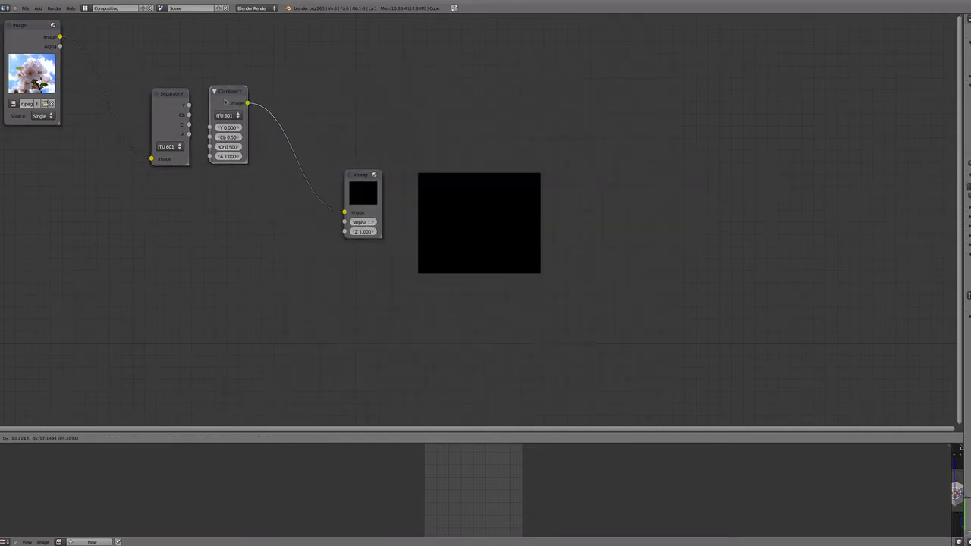
{"action": "key", "text": "f"}
{"action": "key", "text": "f"}
{"action": "key", "text": "f"}
{"action": "key", "text": "f"}
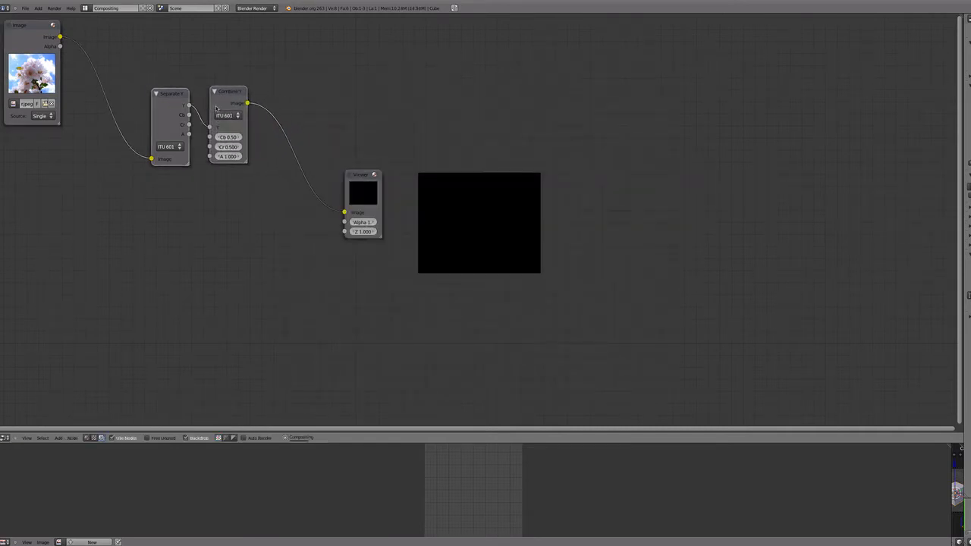
{"action": "left_click_drag", "start_coordinate": [177, 115], "coordinate": [141, 104]}
{"action": "mouse_move", "coordinate": [194, 72]}
{"action": "middle_mouse_down"}
{"action": "mouse_move", "coordinate": [181, 119]}
{"action": "mouse_move", "coordinate": [190, 83]}
{"action": "middle_mouse_up"}
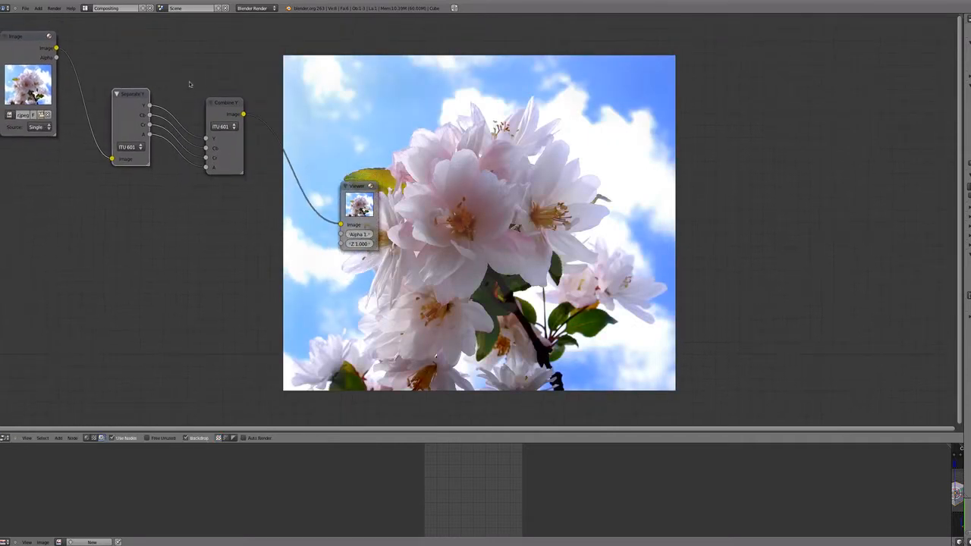
Step: Cut the channel links, reconnect only the Y channel to the Combine node, and move the Viewer node off the backdrop image
{"action": "left_click_drag", "start_coordinate": [188, 86], "coordinate": [174, 202], "text": "ctrl"}
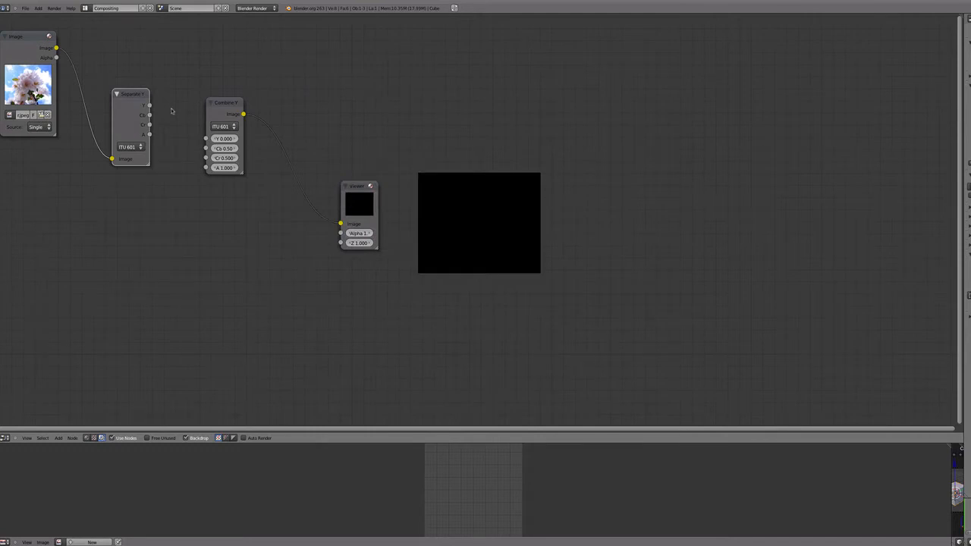
{"action": "right_click", "coordinate": [223, 108]}
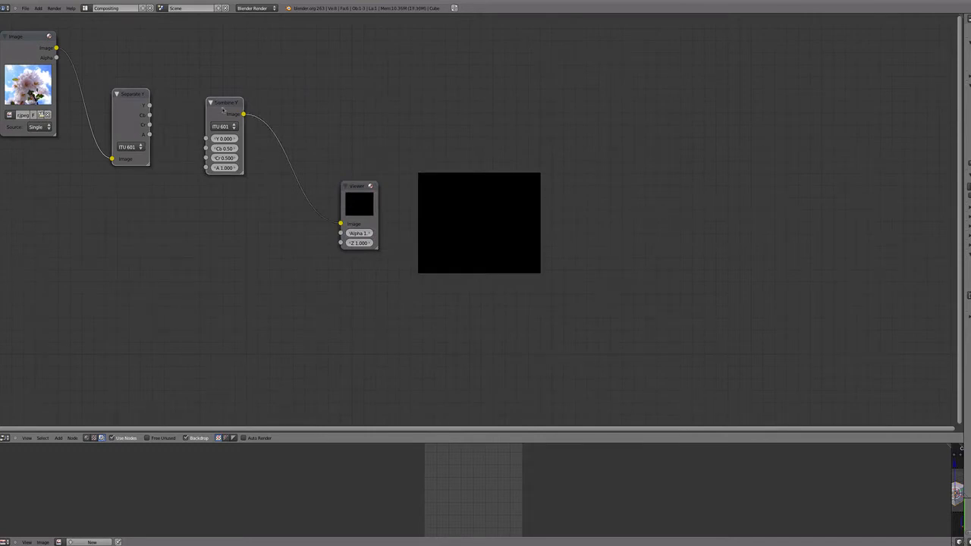
{"action": "key", "text": "f"}
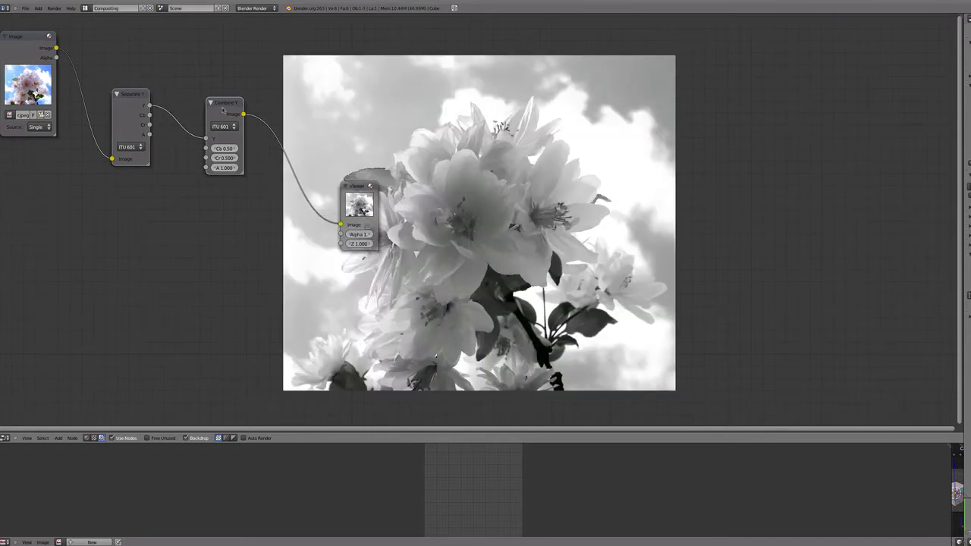
{"action": "right_click_drag", "start_coordinate": [357, 201], "coordinate": [265, 252]}
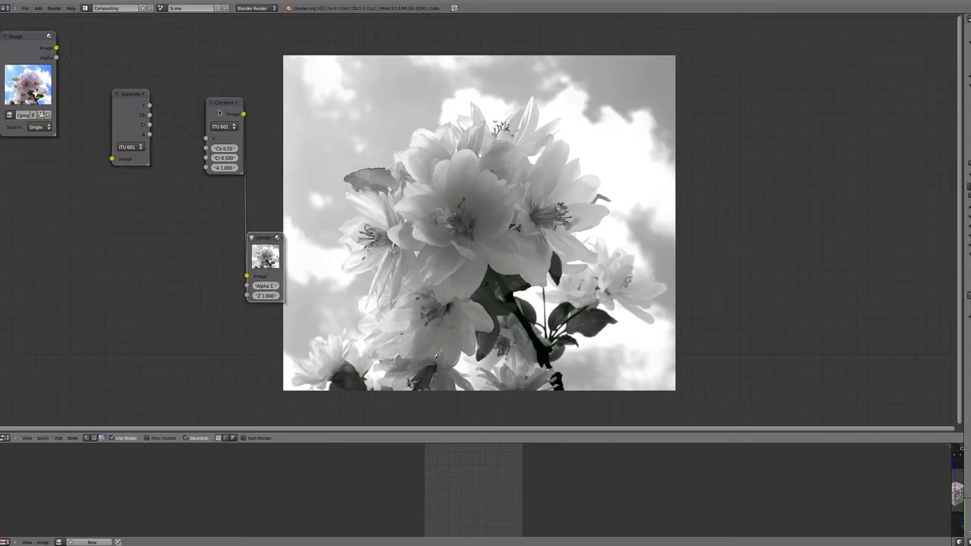
Step: Link the remaining Cb, Cr and A outputs of the Separate node to the matching Combine inputs
{"action": "right_click", "coordinate": [130, 93]}
{"action": "key", "text": "f"}
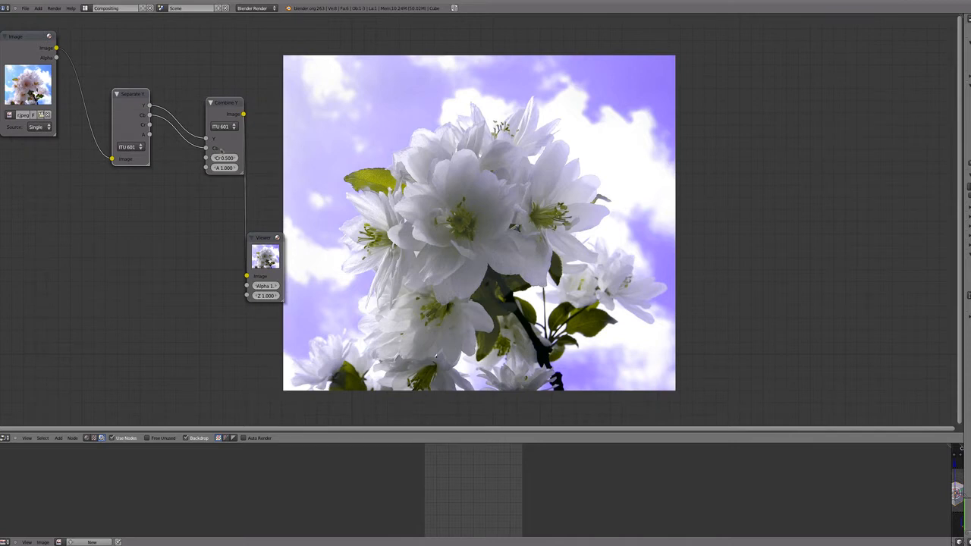
{"action": "key", "text": "f"}
{"action": "key", "text": "f"}
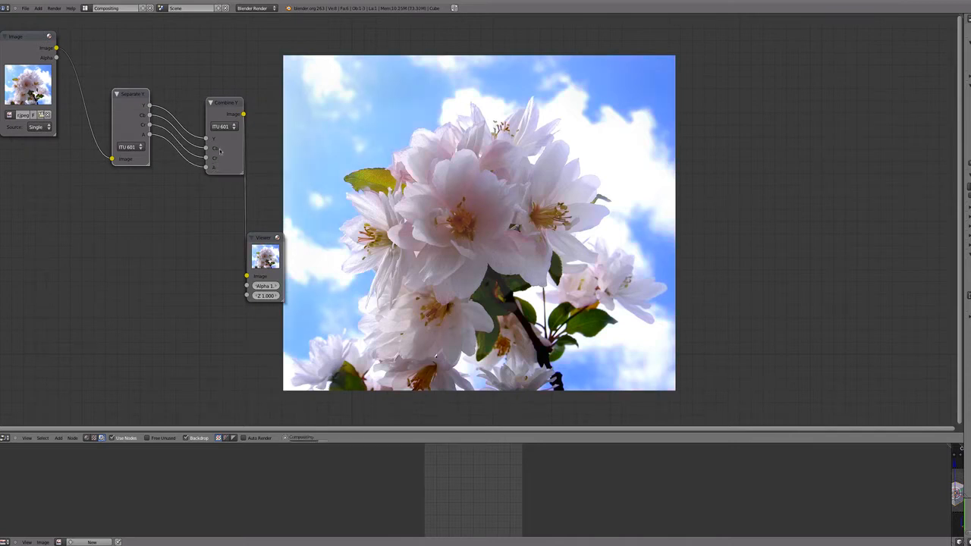
Step: Arrange the Separate, Combine and Viewer nodes in a compact row to the right of the Image node
{"action": "right_click_drag", "start_coordinate": [218, 122], "coordinate": [191, 102]}
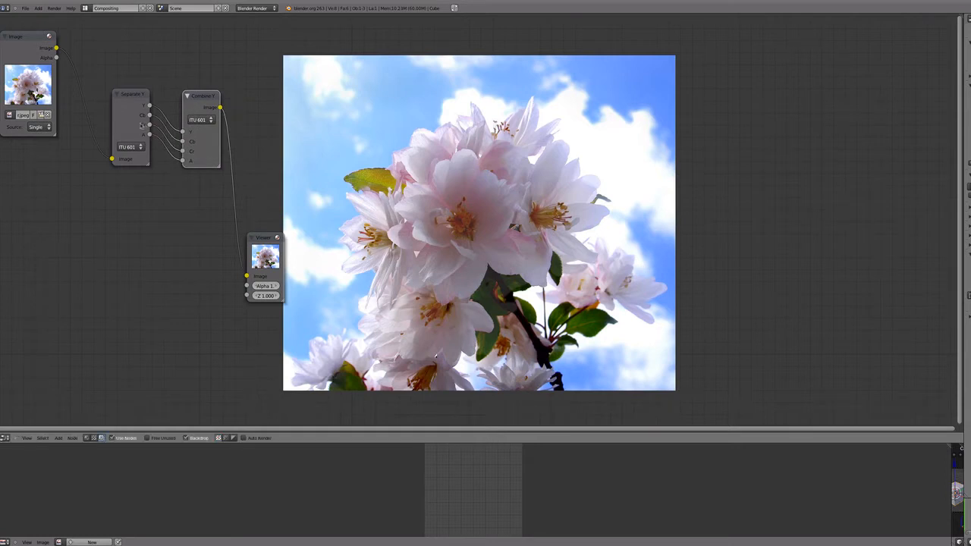
{"action": "right_click", "coordinate": [143, 127]}
{"action": "mouse_move", "coordinate": [135, 115]}
{"action": "right_mouse_down"}
{"action": "mouse_move", "coordinate": [101, 128]}
{"action": "mouse_move", "coordinate": [116, 111]}
{"action": "right_mouse_up"}
{"action": "right_click_drag", "start_coordinate": [267, 240], "coordinate": [265, 111]}
{"action": "right_click_drag", "start_coordinate": [201, 104], "coordinate": [195, 97]}
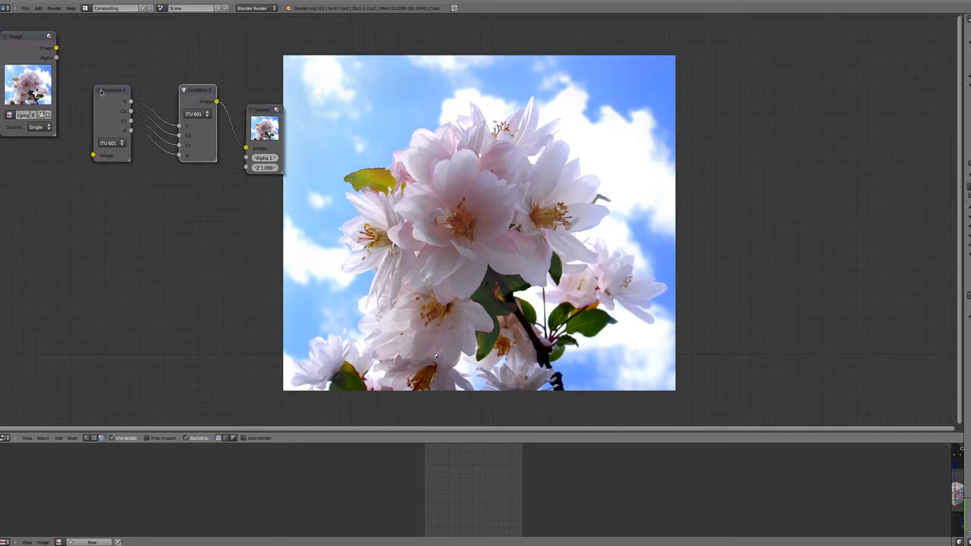
{"action": "right_click_drag", "start_coordinate": [98, 100], "coordinate": [85, 85]}
{"action": "key", "text": "shift+a"}
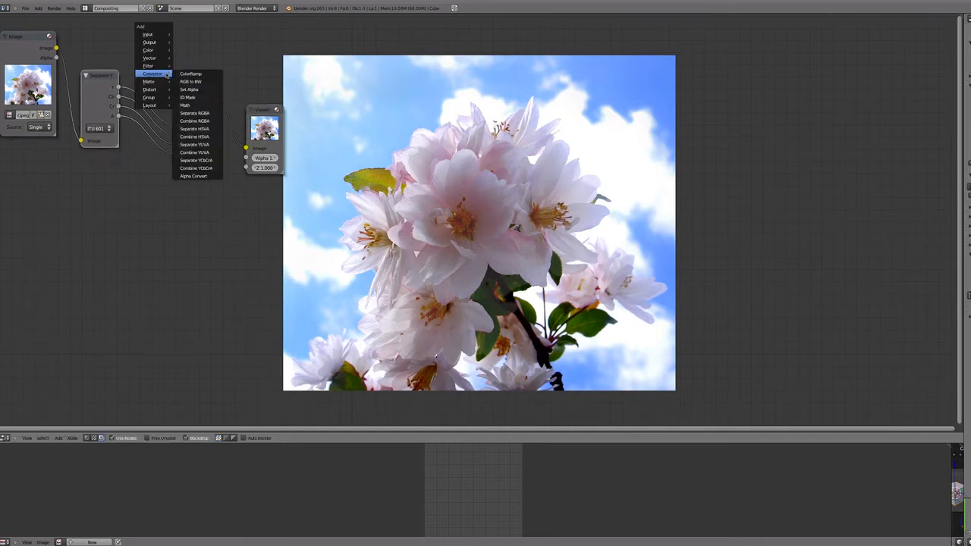
{"action": "mouse_move", "coordinate": [152, 50]}
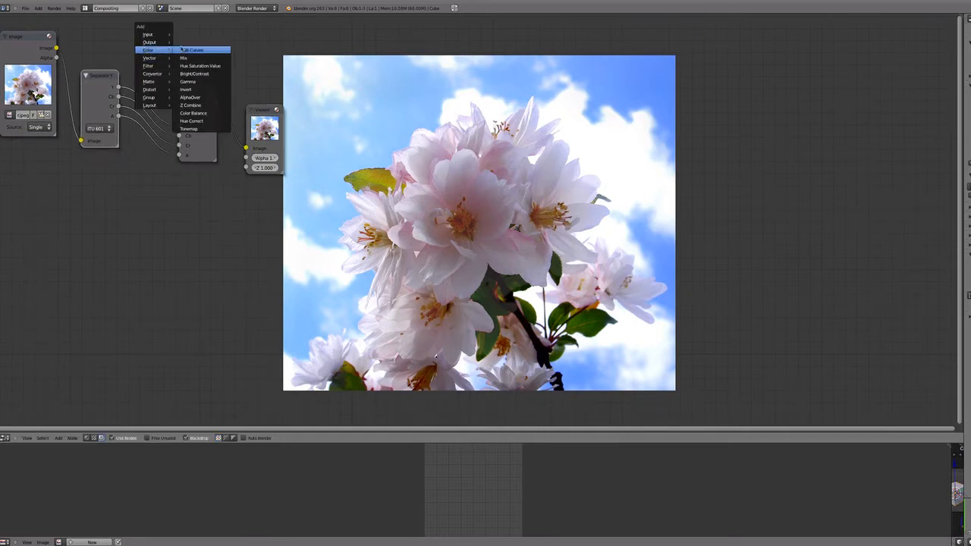
{"action": "key", "text": "Escape"}
Step: Add a ColorRamp node and place it to the right of the Combine node, clear of the channel links
{"action": "key", "text": "shift+a"}
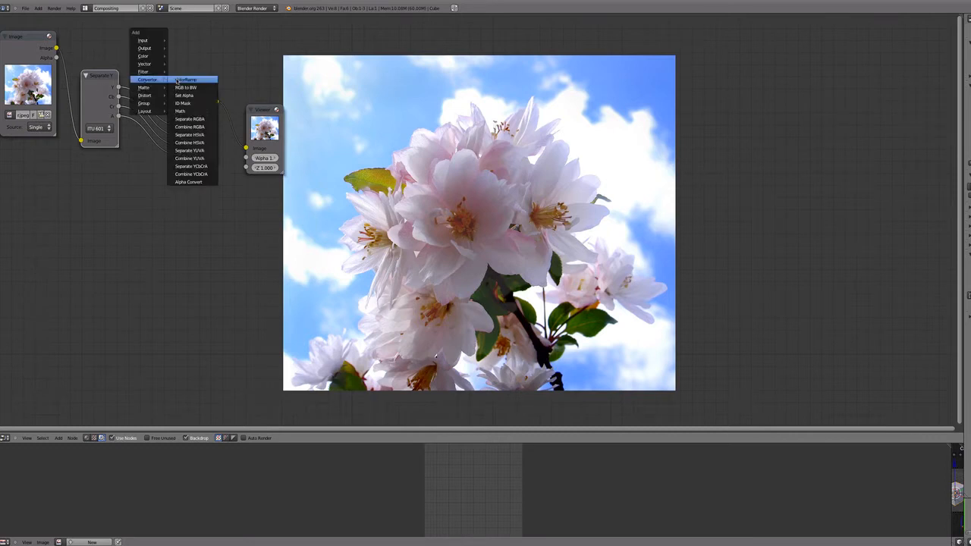
{"action": "left_click", "coordinate": [182, 79]}
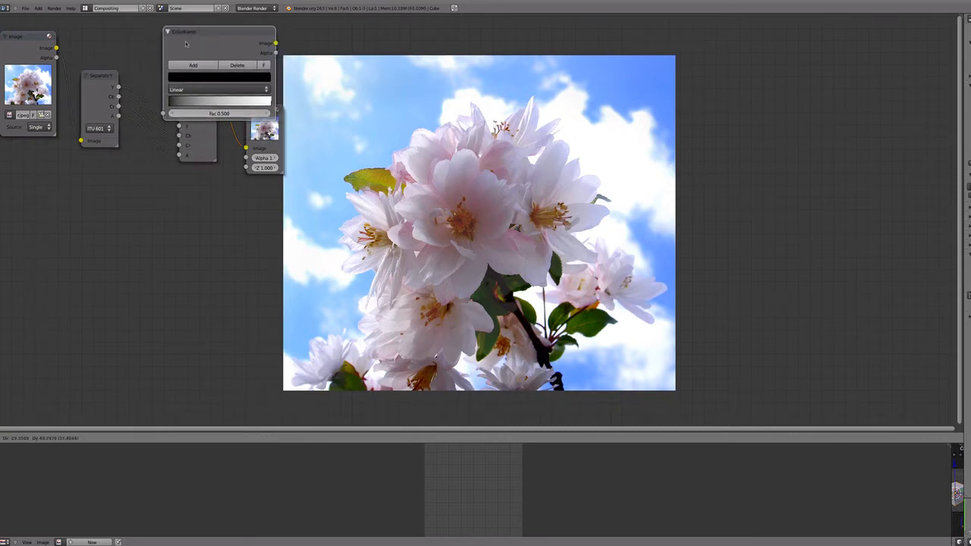
{"action": "left_click", "coordinate": [171, 41]}
{"action": "left_click_drag", "start_coordinate": [169, 33], "coordinate": [279, 41]}
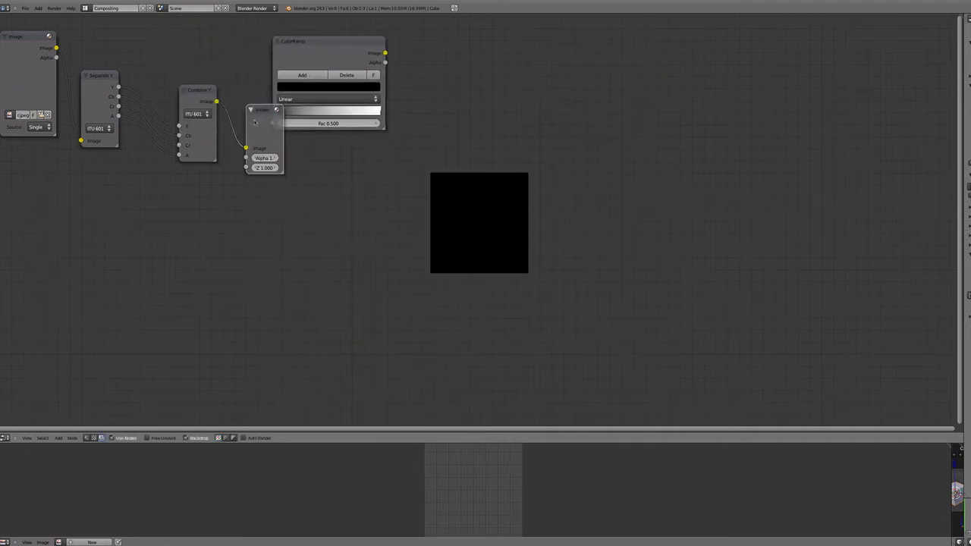
Step: Move the Combine node slightly up and reselect the flower JPEG as the Image node's source
{"action": "left_click_drag", "start_coordinate": [192, 94], "coordinate": [188, 88]}
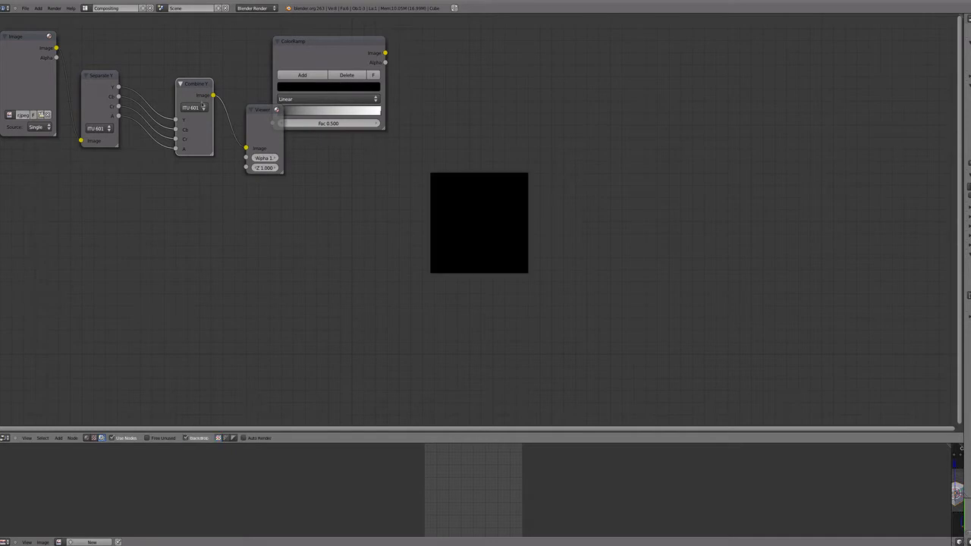
{"action": "left_click", "coordinate": [11, 115]}
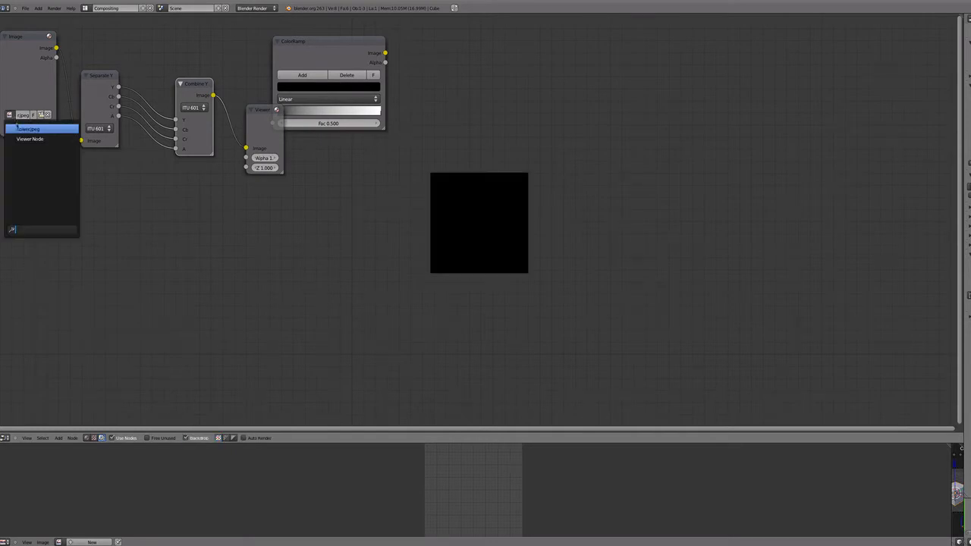
{"action": "left_click", "coordinate": [34, 139]}
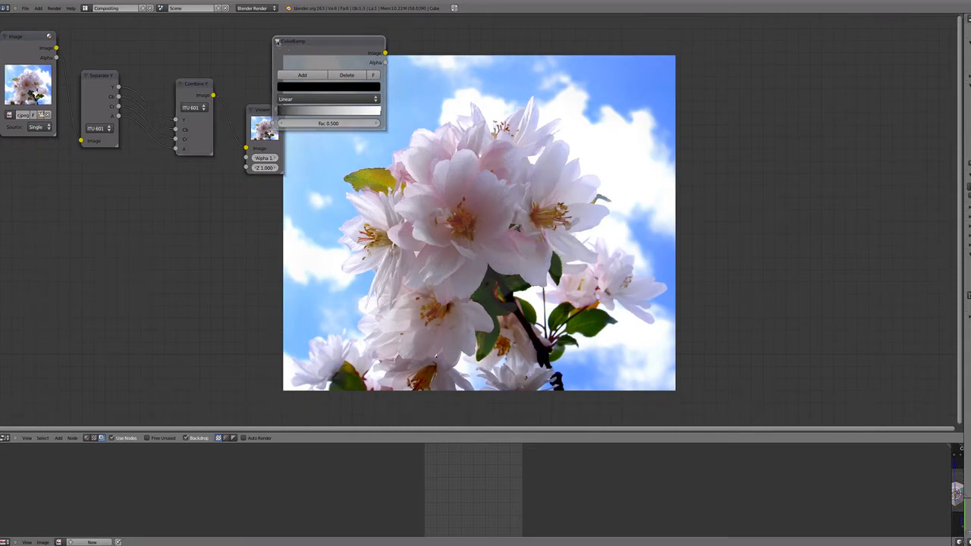
Step: Insert the collapsed ColorRamp node into the Y link and place duplicates of it on the Cb, Cr and A links
{"action": "left_click", "coordinate": [277, 40]}
{"action": "left_click_drag", "start_coordinate": [285, 43], "coordinate": [179, 70]}
{"action": "key", "text": "shift+d"}
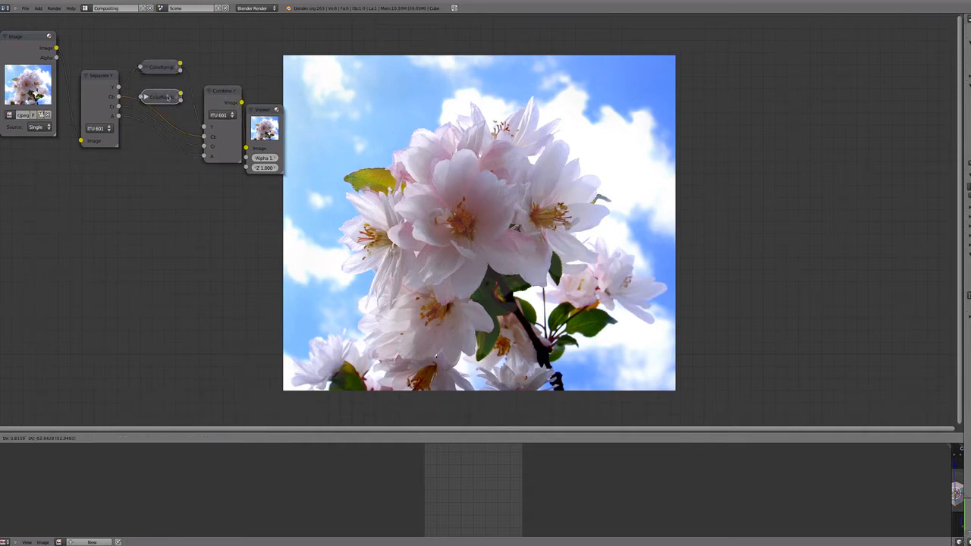
{"action": "left_click", "coordinate": [167, 81]}
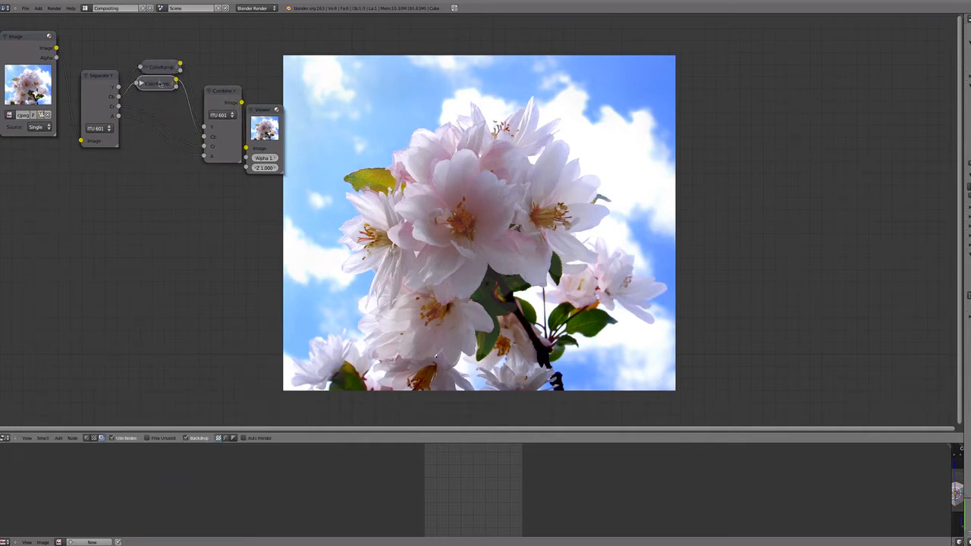
{"action": "key", "text": "shift+d"}
{"action": "left_click", "coordinate": [165, 114]}
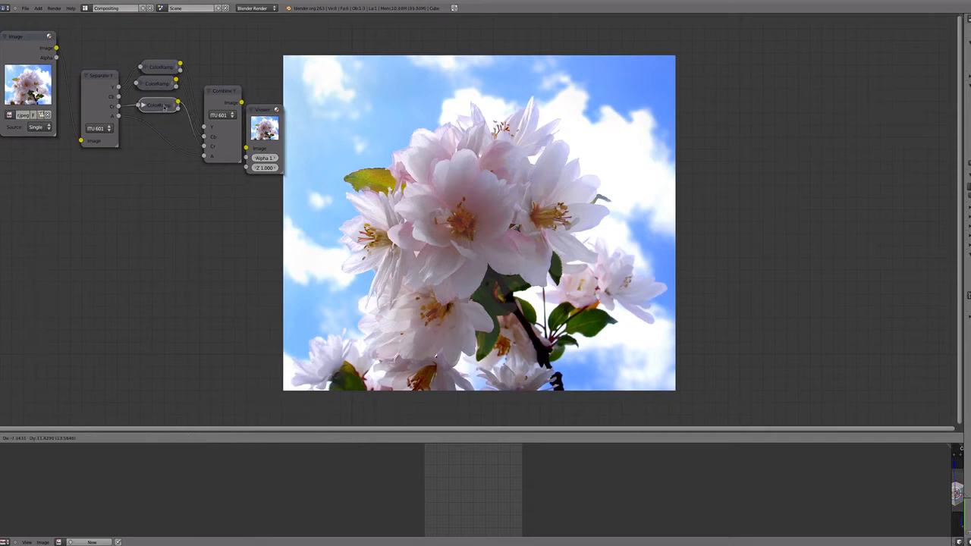
{"action": "key", "text": "shift+d"}
{"action": "left_click", "coordinate": [165, 132]}
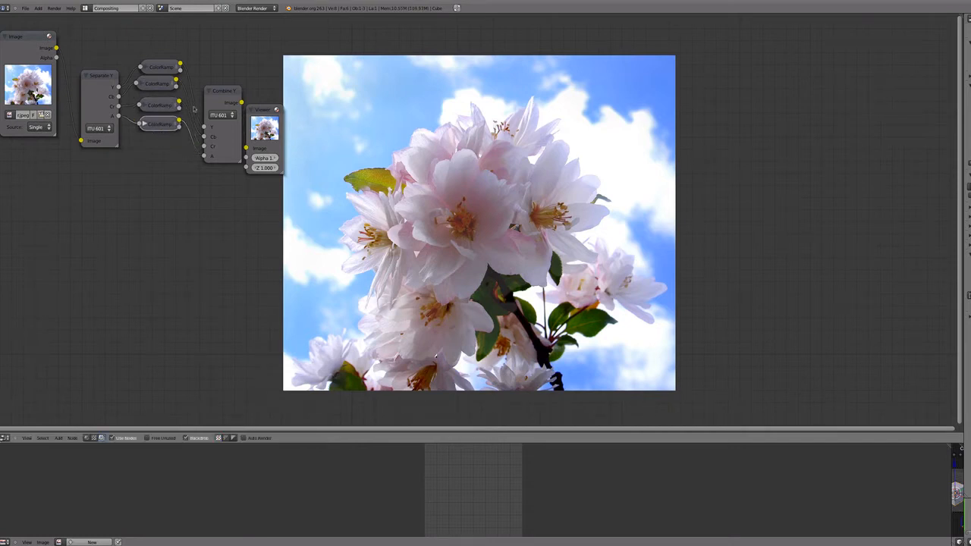
Step: Show the active node's properties in a widened sidebar, with the node row clear of the backdrop flower
{"action": "key", "text": "n"}
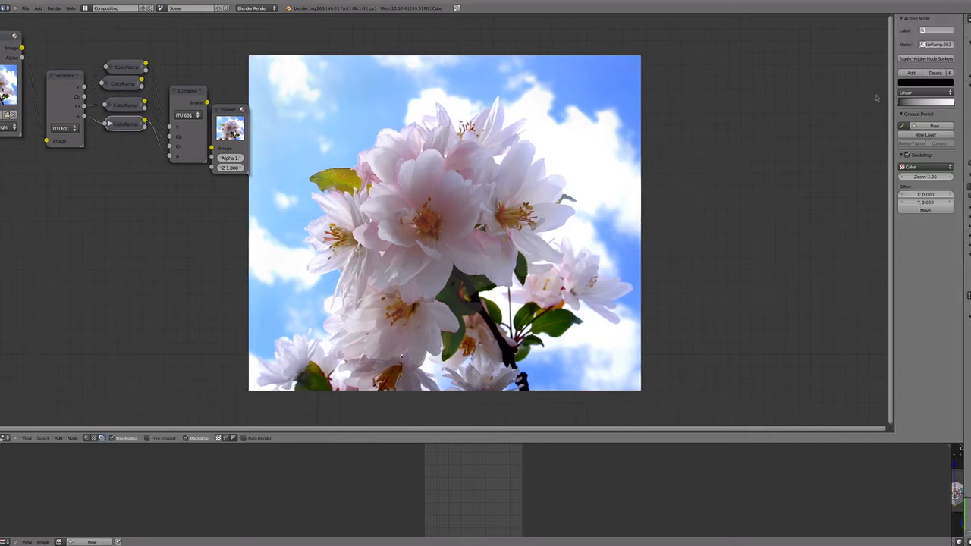
{"action": "left_click_drag", "start_coordinate": [895, 101], "coordinate": [791, 101]}
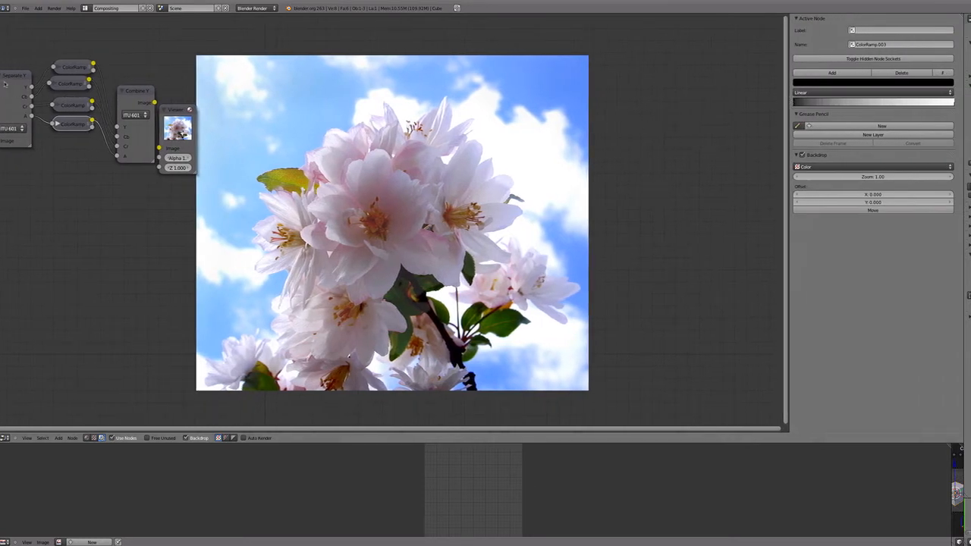
{"action": "scroll", "coordinate": [33, 90], "scroll_direction": "up", "scroll_amount": 5}
{"action": "scroll", "coordinate": [33, 90], "scroll_direction": "down", "scroll_amount": 10}
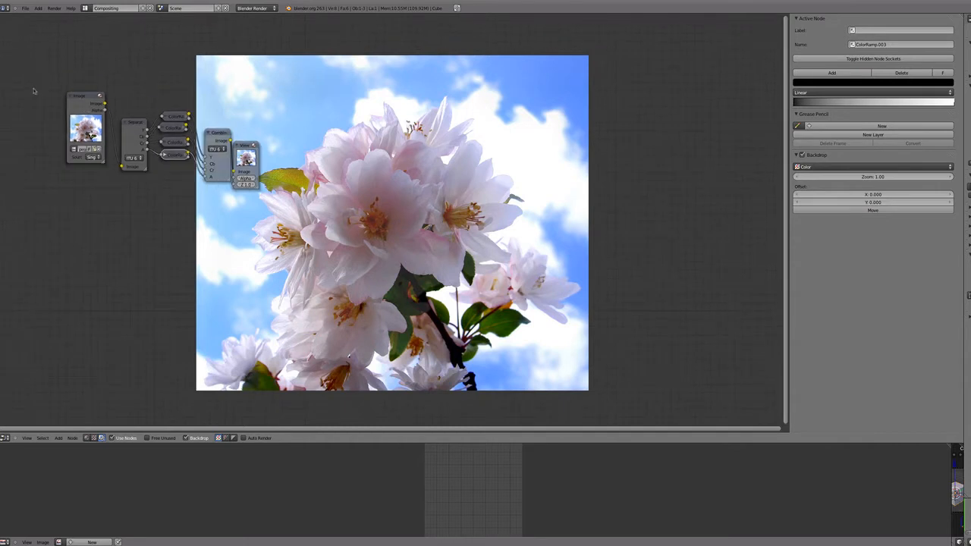
{"action": "middle_click_drag", "start_coordinate": [134, 160], "coordinate": [67, 356]}
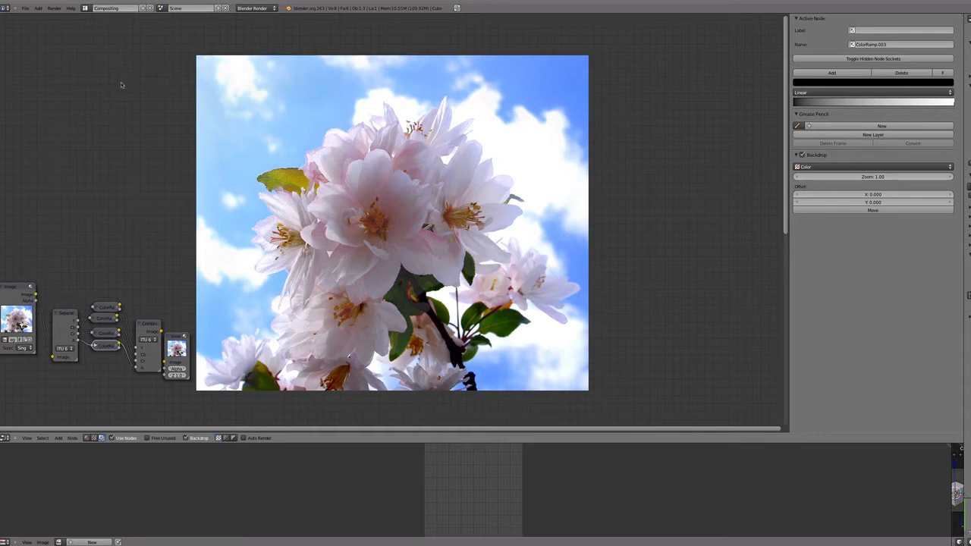
Step: Move the Y ColorRamp's black stop to about 10% and its white stop to about 70% of the gradient
{"action": "right_click", "coordinate": [109, 306]}
{"action": "left_click_drag", "start_coordinate": [795, 103], "coordinate": [812, 103]}
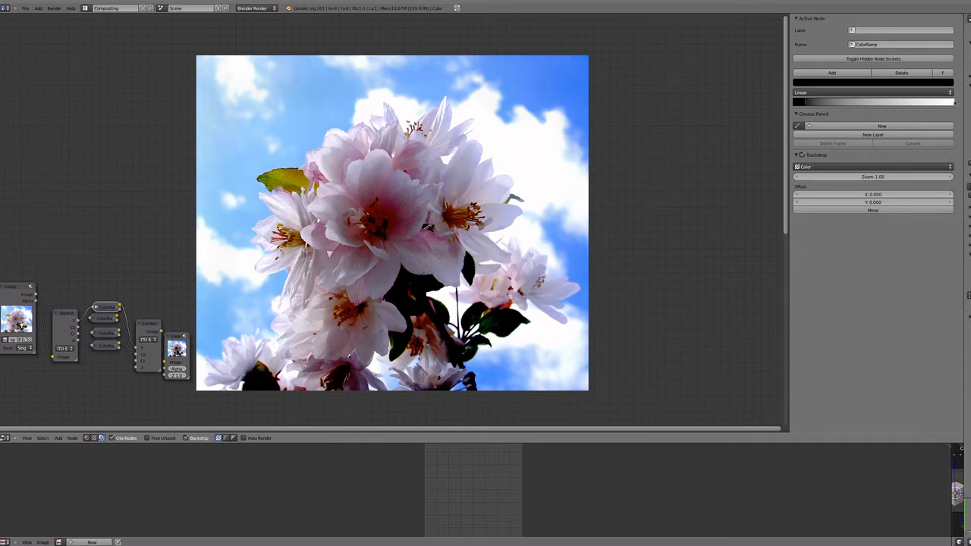
{"action": "left_click_drag", "start_coordinate": [954, 104], "coordinate": [908, 103]}
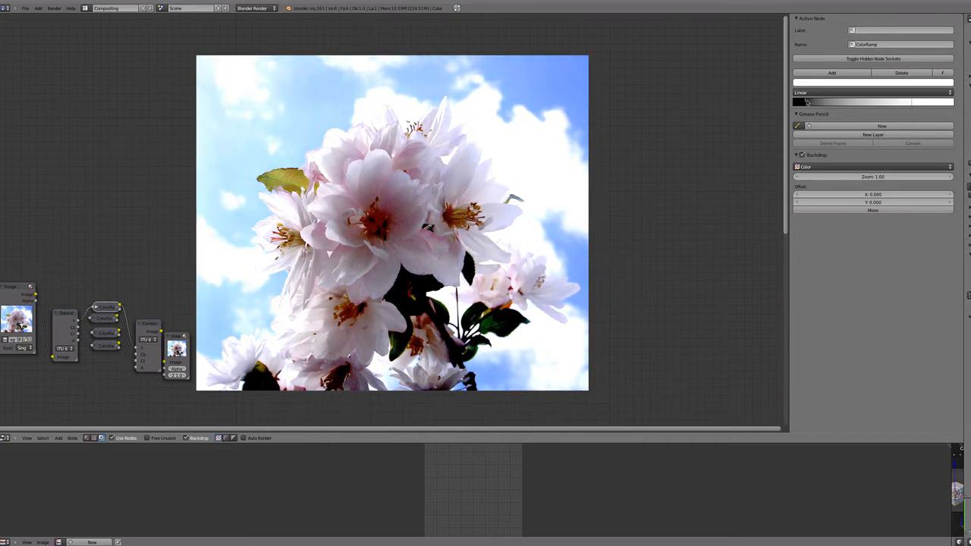
{"action": "left_click_drag", "start_coordinate": [806, 102], "coordinate": [809, 103]}
{"action": "left_click_drag", "start_coordinate": [911, 103], "coordinate": [901, 104]}
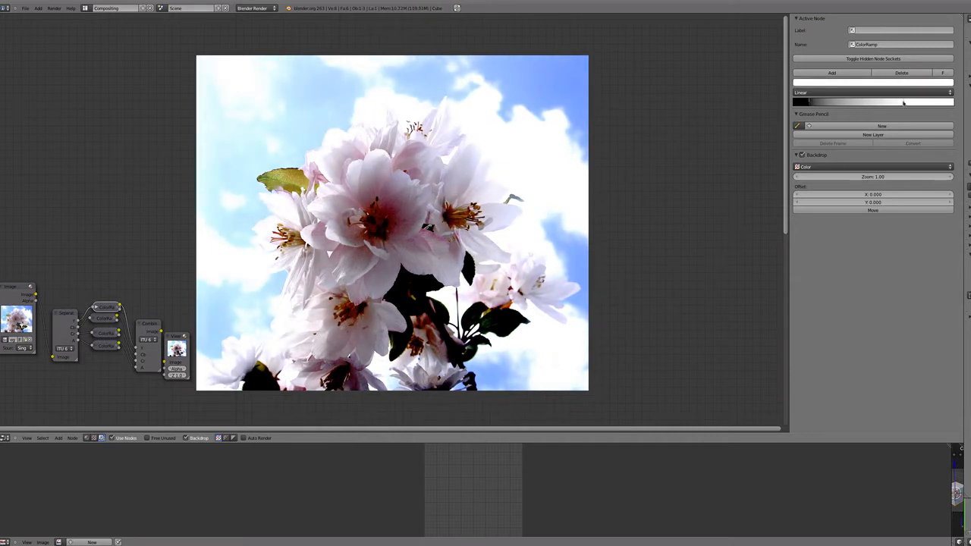
{"action": "left_click_drag", "start_coordinate": [810, 103], "coordinate": [814, 102]}
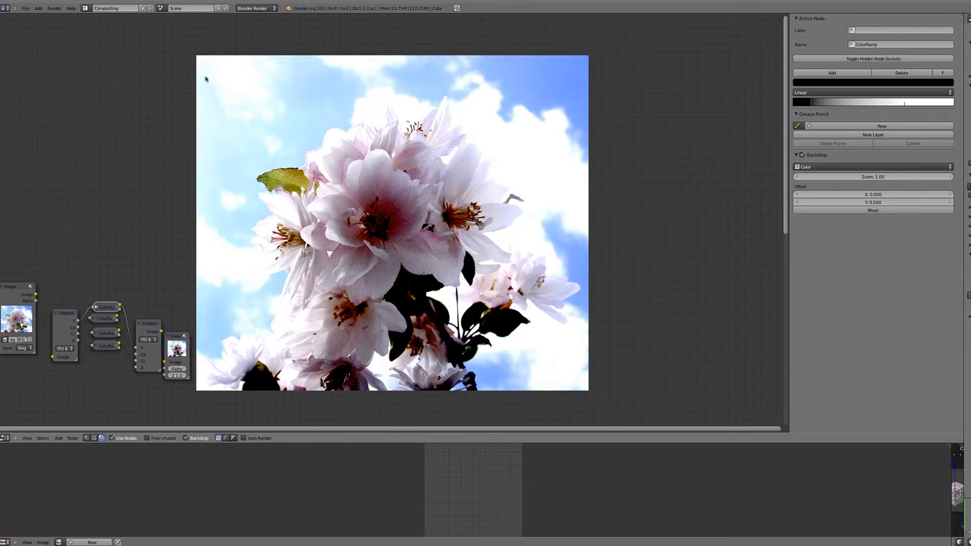
Step: Add an RGB Curves node and place it in the empty area above the node row, beside the backdrop image
{"action": "key", "text": "shift+a"}
{"action": "mouse_move", "coordinate": [190, 53]}
{"action": "left_click", "coordinate": [226, 53]}
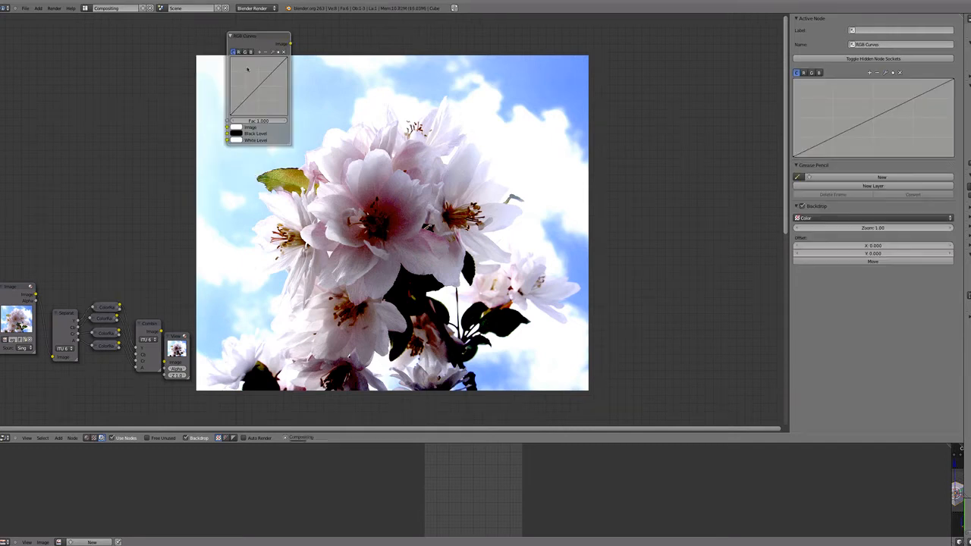
{"action": "left_click", "coordinate": [116, 69]}
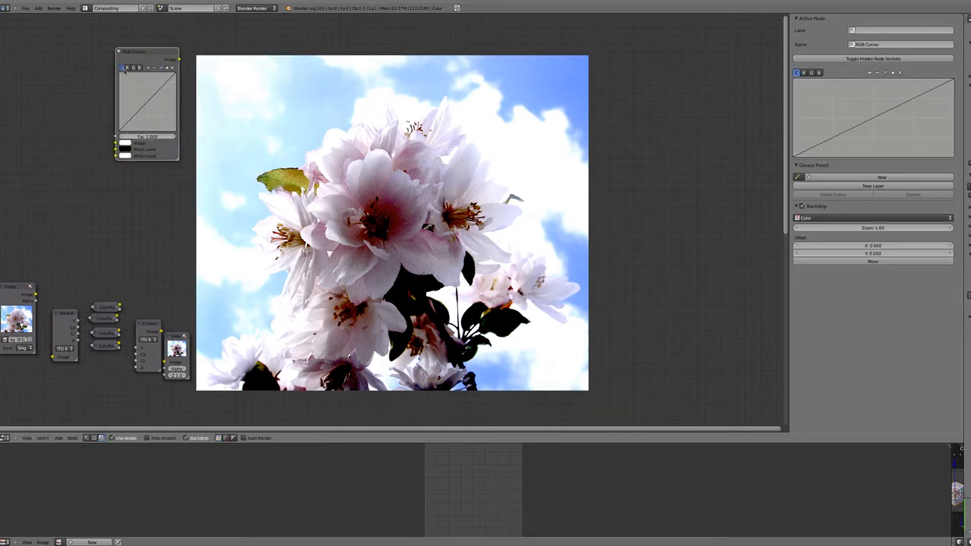
Step: Try an S-shaped contrast curve on the RGB Curves node's combined channel, and delete the node
{"action": "left_click", "coordinate": [128, 68]}
{"action": "left_click", "coordinate": [135, 68]}
{"action": "left_click", "coordinate": [141, 68]}
{"action": "left_click", "coordinate": [121, 69]}
{"action": "left_click_drag", "start_coordinate": [137, 117], "coordinate": [122, 78]}
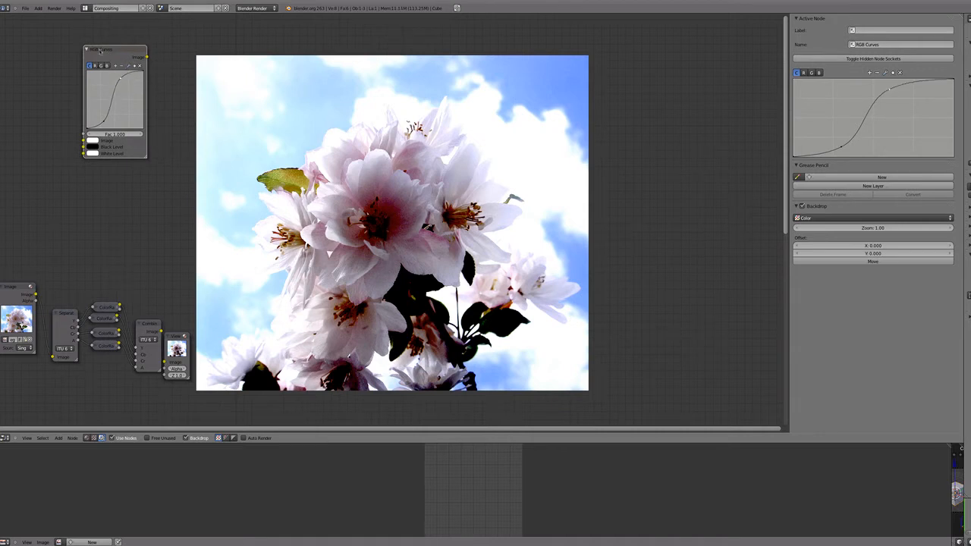
{"action": "key", "text": "x"}
Step: Space the Combine and Viewer nodes slightly farther apart
{"action": "left_click", "coordinate": [155, 348]}
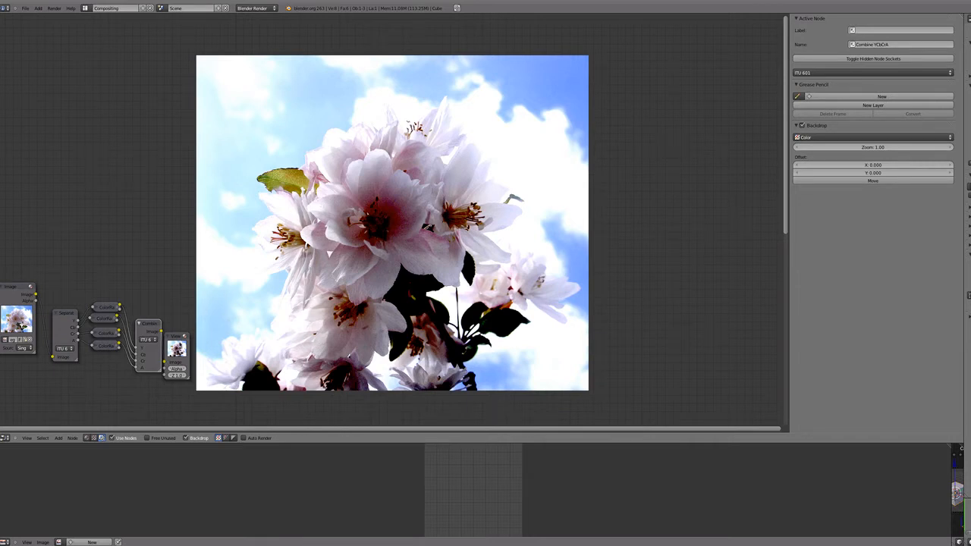
{"action": "left_click_drag", "start_coordinate": [147, 331], "coordinate": [178, 337]}
{"action": "left_click", "coordinate": [175, 337]}
Step: Fine-tune the Y ColorRamp, with the black stop at about 12% and the white stop at about 72%
{"action": "left_click_drag", "start_coordinate": [106, 308], "coordinate": [102, 307]}
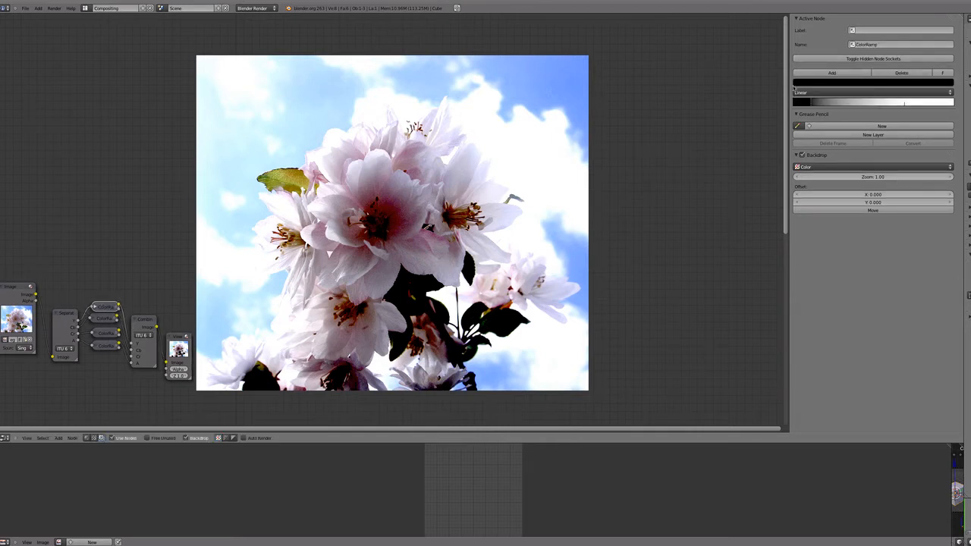
{"action": "left_click_drag", "start_coordinate": [810, 102], "coordinate": [811, 104]}
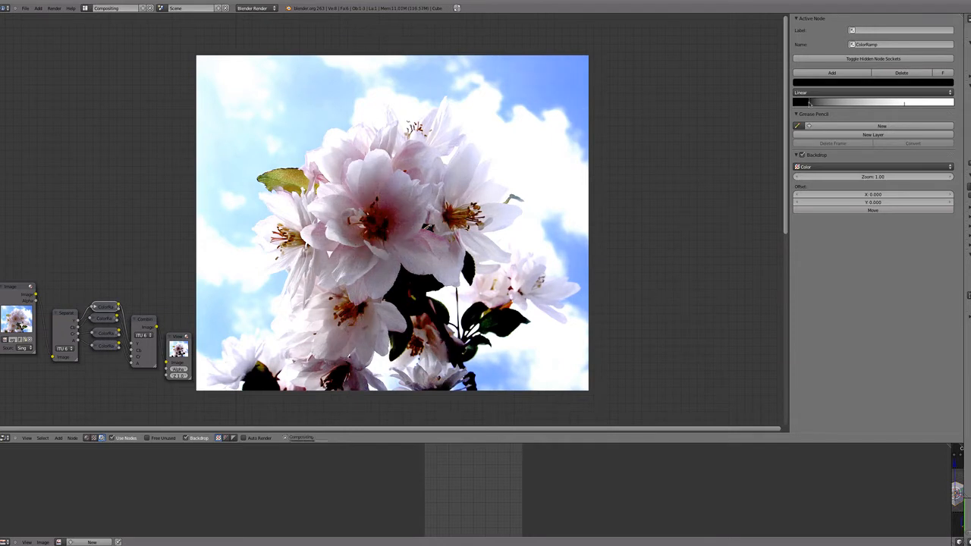
{"action": "left_click", "coordinate": [902, 104]}
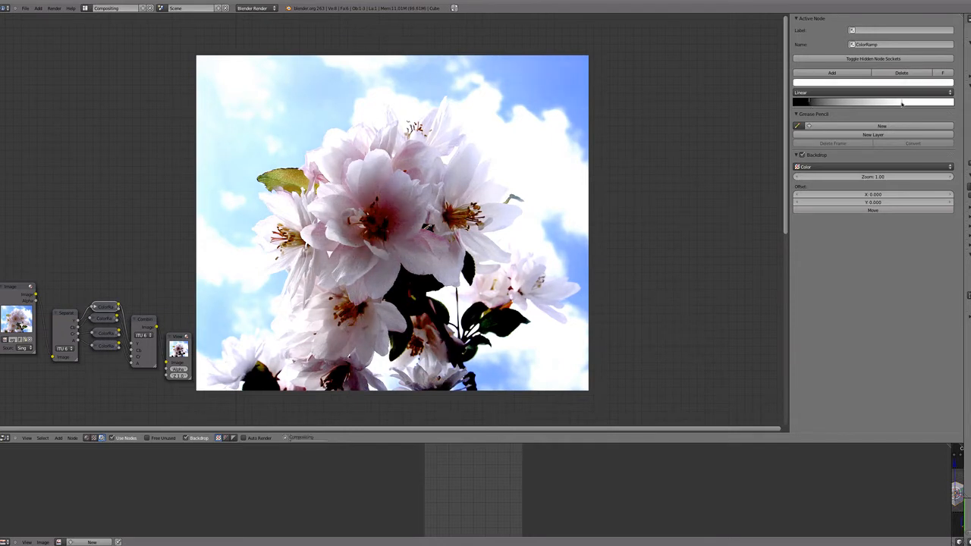
{"action": "left_click", "coordinate": [812, 103]}
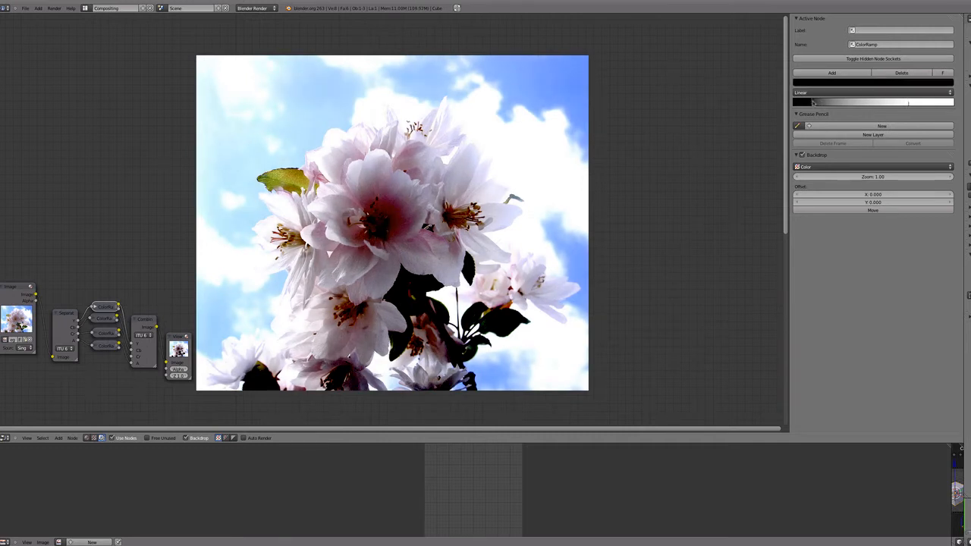
{"action": "left_click_drag", "start_coordinate": [813, 102], "coordinate": [815, 103]}
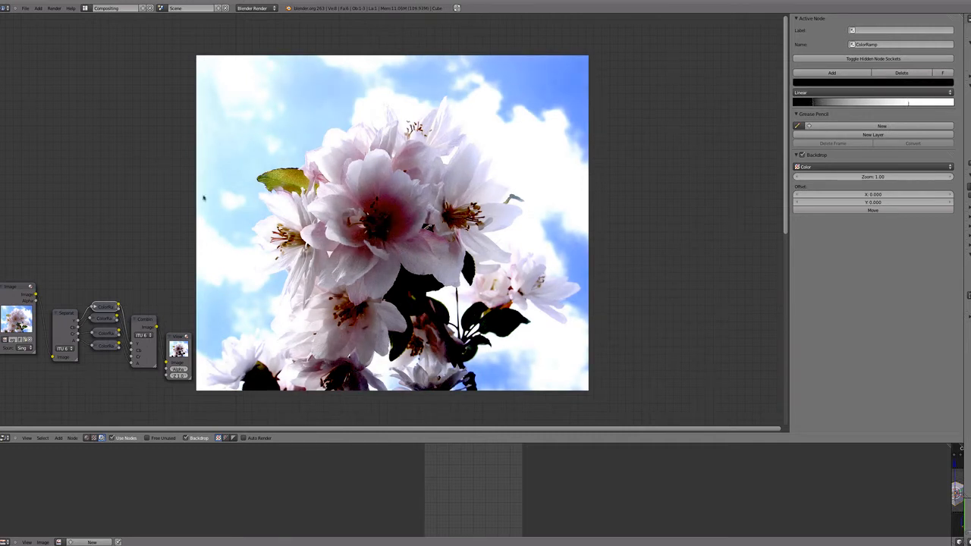
Step: Delete the A channel's ColorRamp and line up the remaining ramps between the Separate and Combine nodes
{"action": "left_click_drag", "start_coordinate": [107, 308], "coordinate": [104, 305]}
{"action": "left_click", "coordinate": [105, 318]}
{"action": "left_click", "coordinate": [104, 345]}
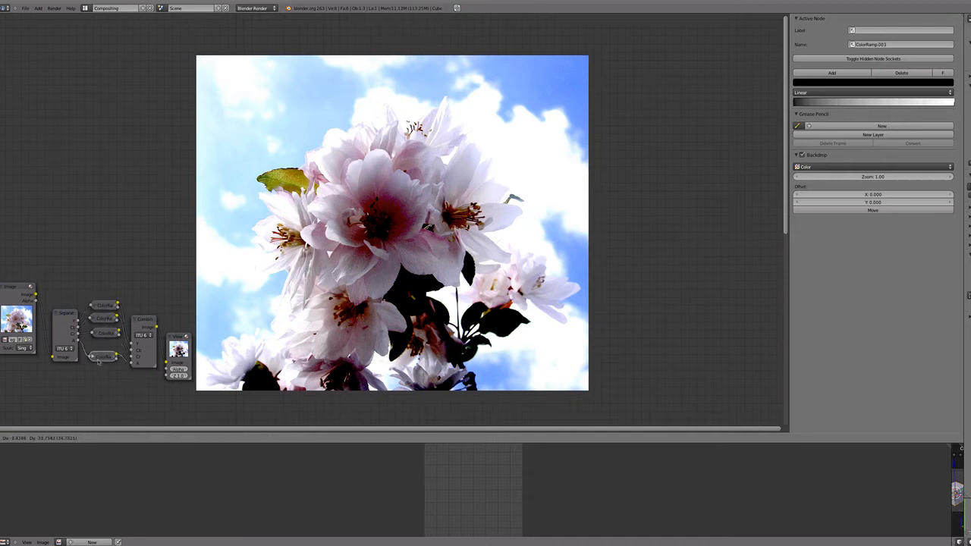
{"action": "key", "text": "x"}
{"action": "left_click_drag", "start_coordinate": [76, 341], "coordinate": [105, 331]}
{"action": "left_click", "coordinate": [105, 319]}
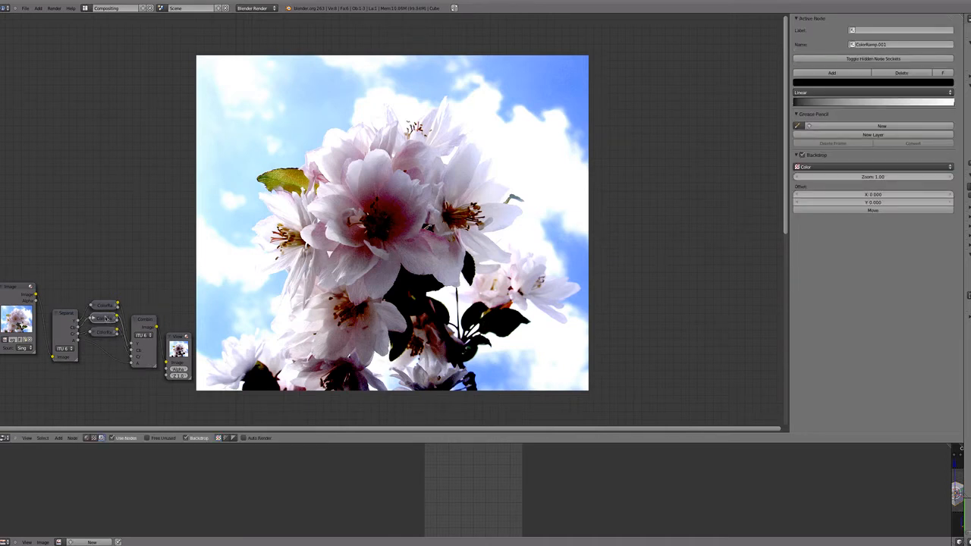
{"action": "left_click", "coordinate": [103, 334]}
{"action": "left_click", "coordinate": [105, 320]}
{"action": "left_click", "coordinate": [105, 334]}
{"action": "left_click", "coordinate": [107, 320]}
{"action": "left_click", "coordinate": [104, 333]}
Step: Try small shifts of the black and white stops on the Cb and Cr ColorRamps
{"action": "left_click", "coordinate": [107, 320]}
{"action": "mouse_move", "coordinate": [795, 103]}
{"action": "left_mouse_down"}
{"action": "mouse_move", "coordinate": [850, 103]}
{"action": "mouse_move", "coordinate": [794, 102]}
{"action": "left_mouse_up"}
{"action": "mouse_move", "coordinate": [953, 104]}
{"action": "left_mouse_down"}
{"action": "mouse_move", "coordinate": [903, 102]}
{"action": "mouse_move", "coordinate": [953, 102]}
{"action": "left_mouse_up"}
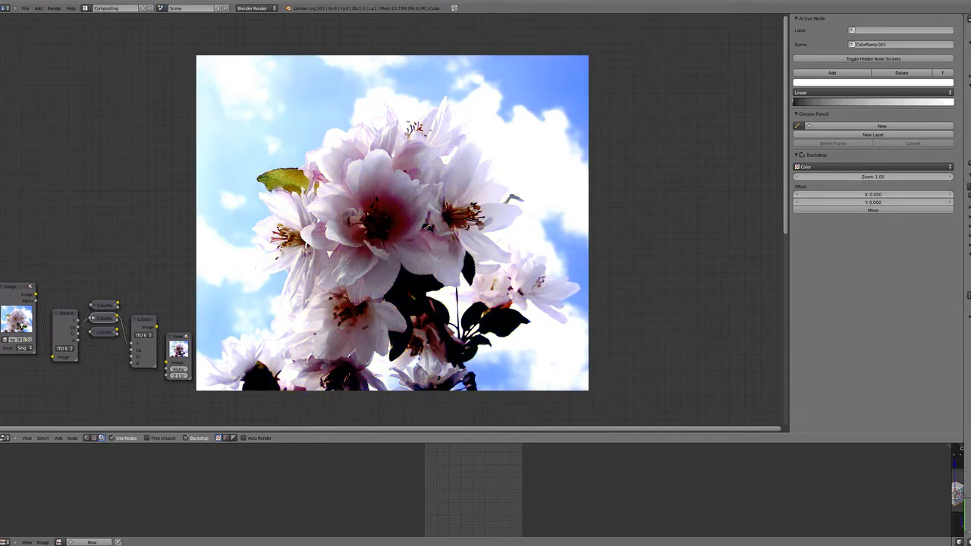
{"action": "left_click", "coordinate": [106, 332]}
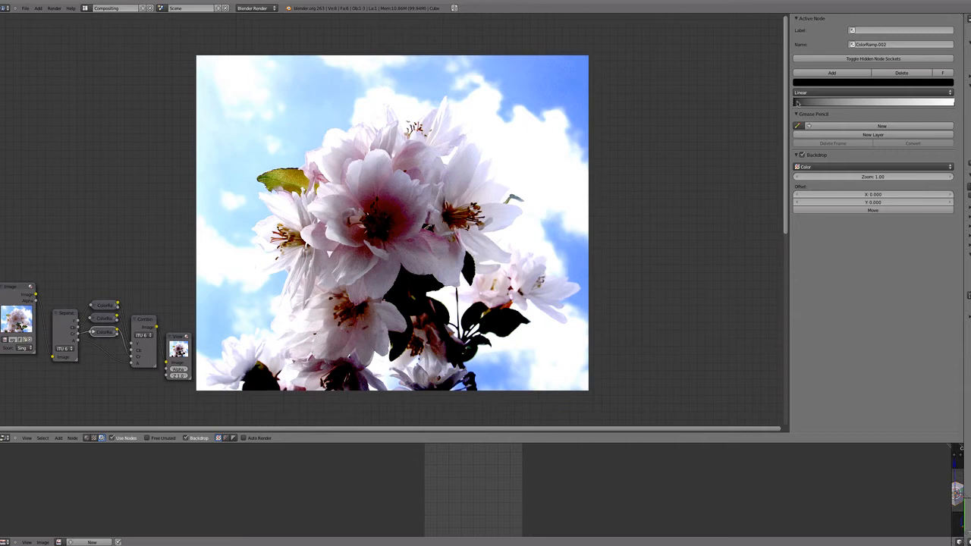
{"action": "left_click_drag", "start_coordinate": [796, 103], "coordinate": [772, 108]}
{"action": "mouse_move", "coordinate": [953, 104]}
{"action": "left_mouse_down"}
{"action": "mouse_move", "coordinate": [907, 103]}
{"action": "mouse_move", "coordinate": [954, 104]}
{"action": "left_mouse_up"}
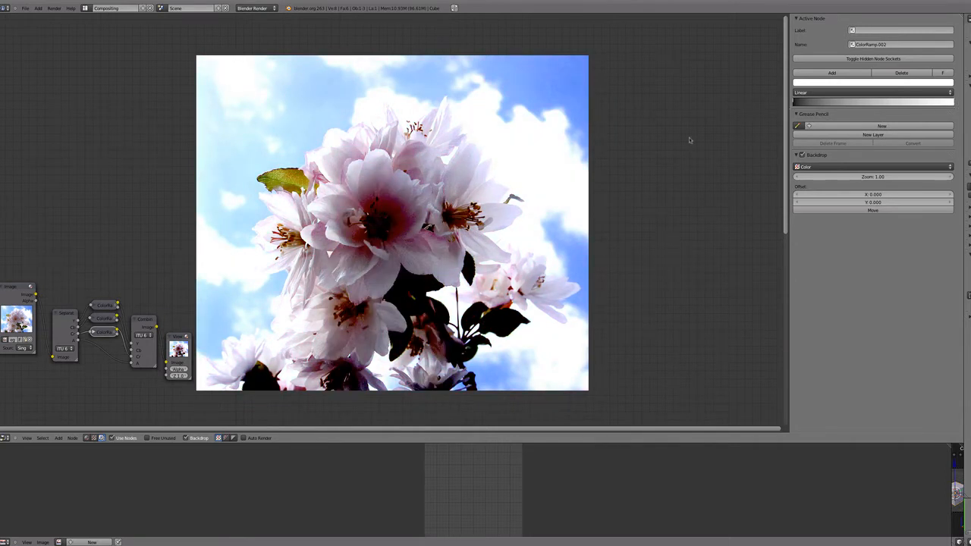
Step: Try moving the white stops of the Cb and Cr ColorRamps inward to about 70%, and undo both changes
{"action": "left_click", "coordinate": [108, 318]}
{"action": "left_click_drag", "start_coordinate": [951, 101], "coordinate": [905, 107]}
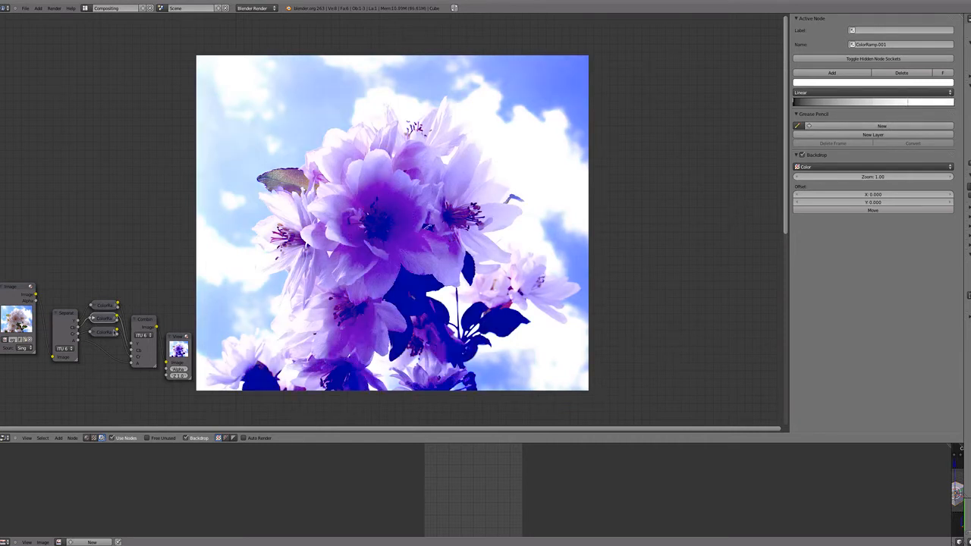
{"action": "left_click", "coordinate": [106, 332]}
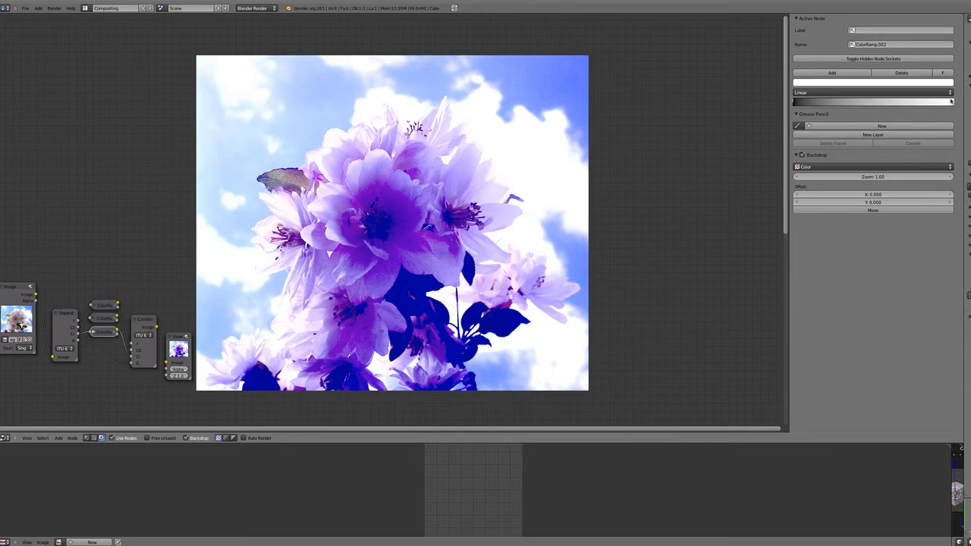
{"action": "left_click_drag", "start_coordinate": [951, 102], "coordinate": [902, 109]}
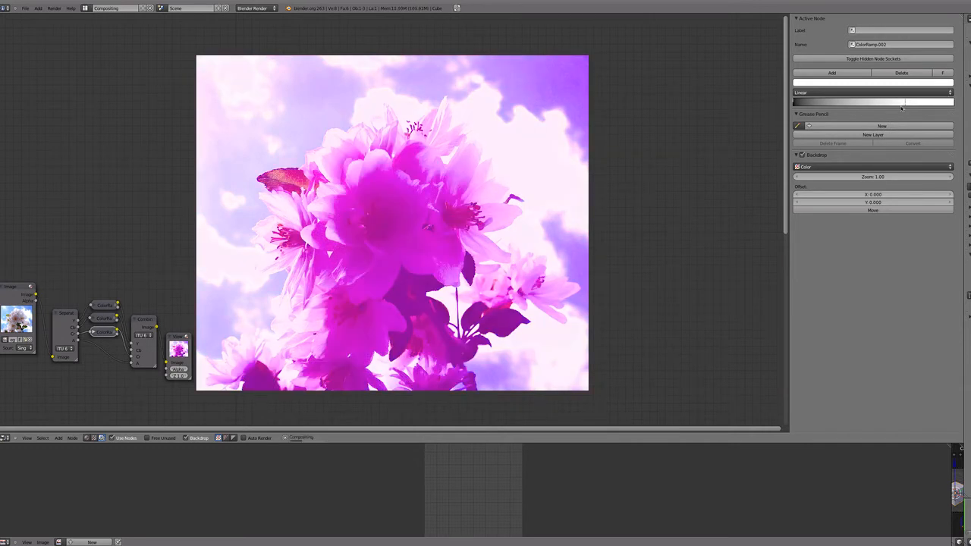
{"action": "key", "text": "ctrl+z"}
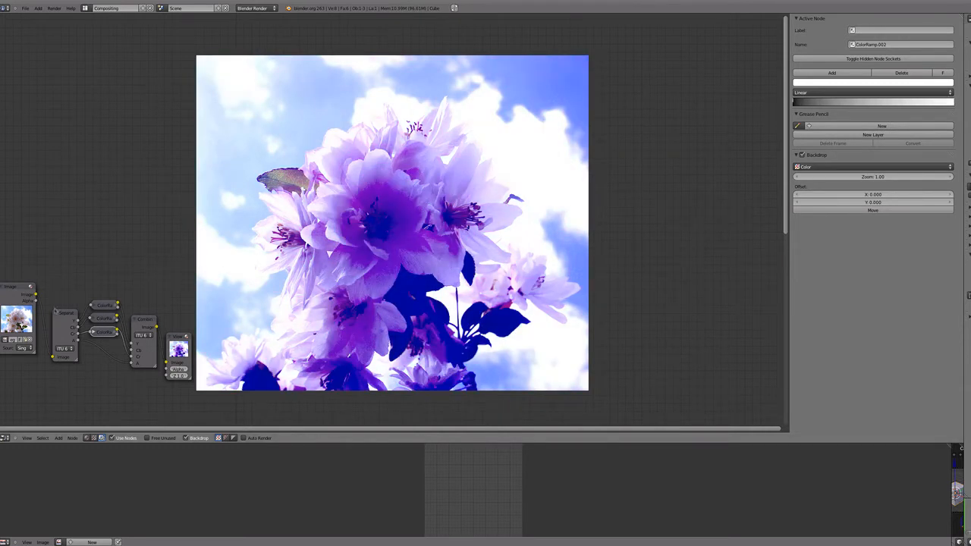
{"action": "left_click", "coordinate": [102, 321]}
{"action": "key", "text": "ctrl+z"}
Step: Try the Cb ColorRamp's black stop at about 21%, and return the Cb and Cr black stops to the start
{"action": "left_click_drag", "start_coordinate": [795, 102], "coordinate": [830, 104]}
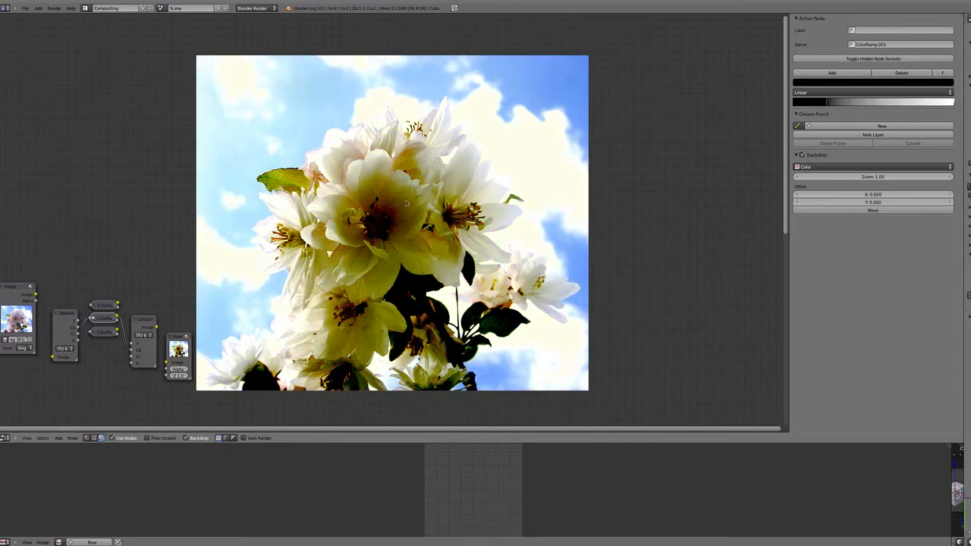
{"action": "left_click", "coordinate": [106, 331]}
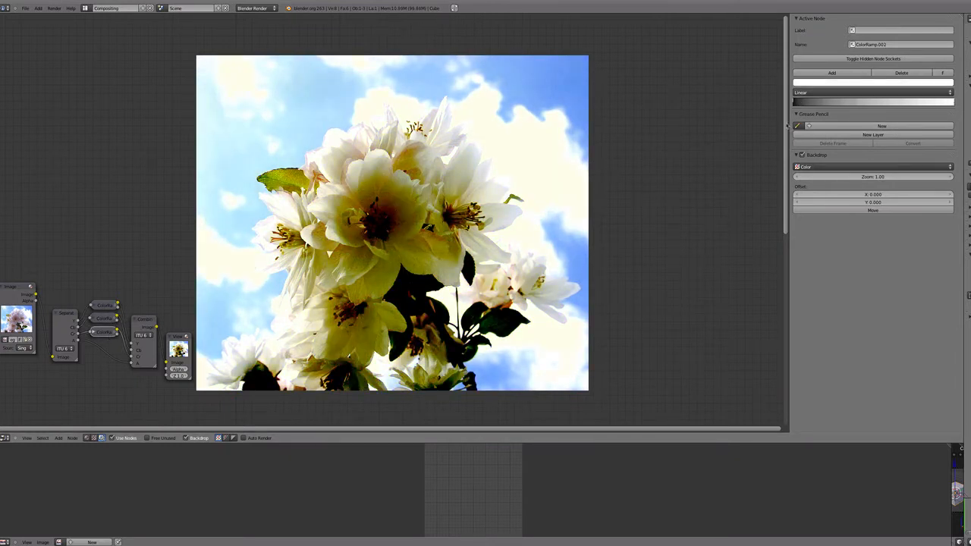
{"action": "left_click_drag", "start_coordinate": [795, 103], "coordinate": [759, 102]}
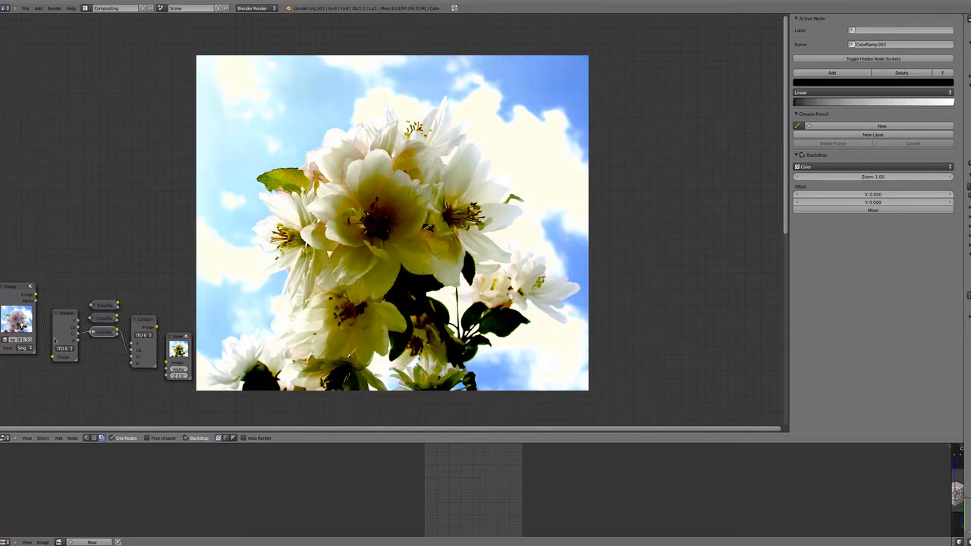
{"action": "left_click", "coordinate": [102, 320]}
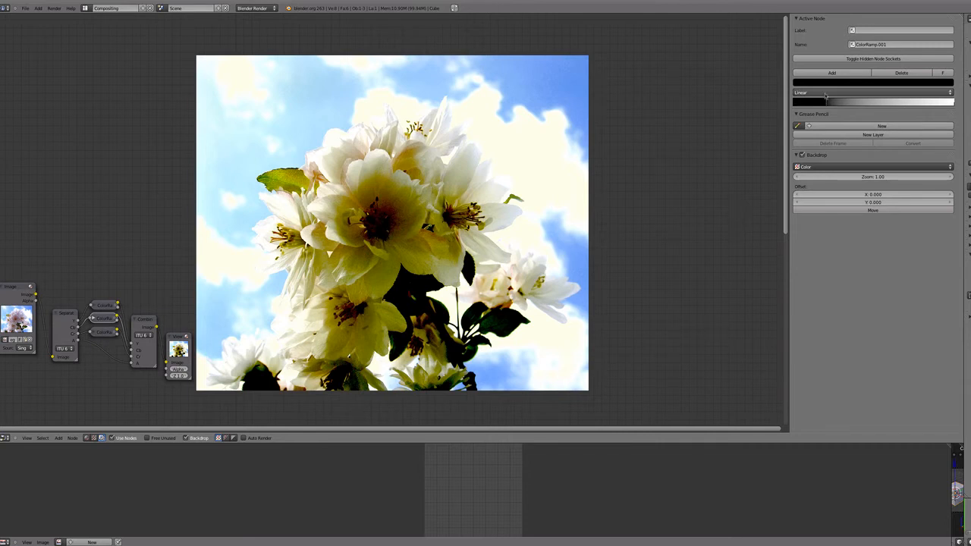
{"action": "left_click_drag", "start_coordinate": [827, 102], "coordinate": [743, 107]}
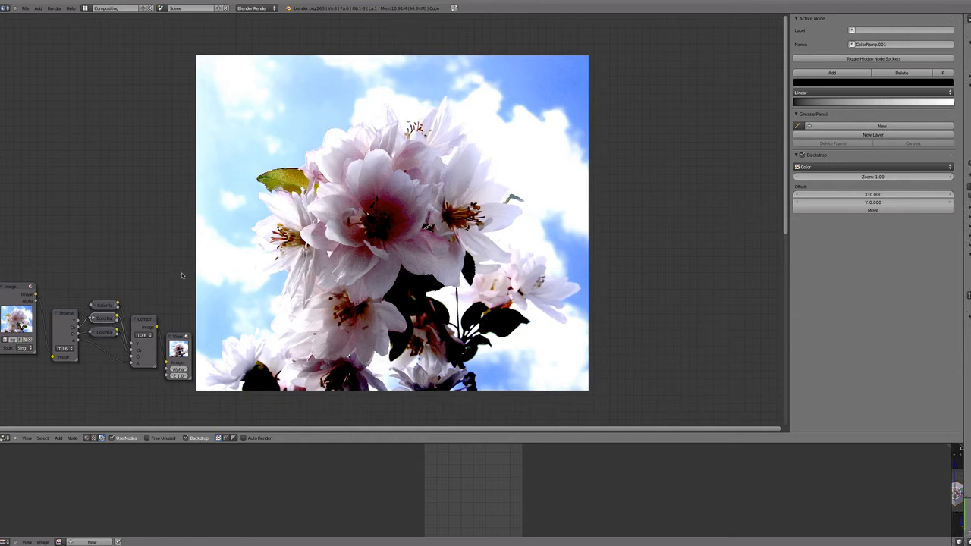
Step: Try further small shifts of the Cb ColorRamp's black and white stops, ending with the ramp at its full range
{"action": "left_click", "coordinate": [106, 332]}
{"action": "left_click", "coordinate": [107, 318]}
{"action": "left_click_drag", "start_coordinate": [816, 103], "coordinate": [792, 106]}
{"action": "left_click_drag", "start_coordinate": [953, 104], "coordinate": [914, 105]}
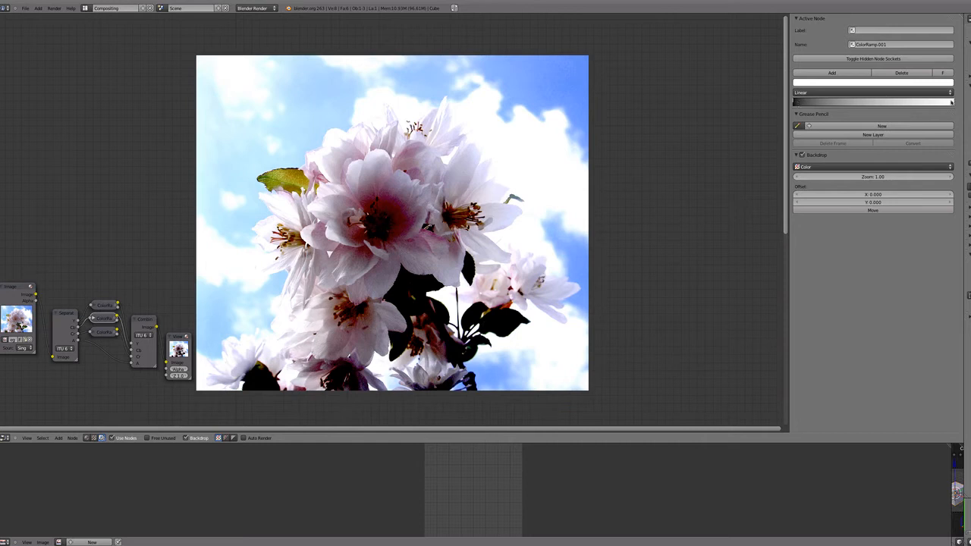
{"action": "mouse_move", "coordinate": [953, 102]}
{"action": "left_mouse_down"}
{"action": "mouse_move", "coordinate": [917, 104]}
{"action": "mouse_move", "coordinate": [953, 103]}
{"action": "left_mouse_up"}
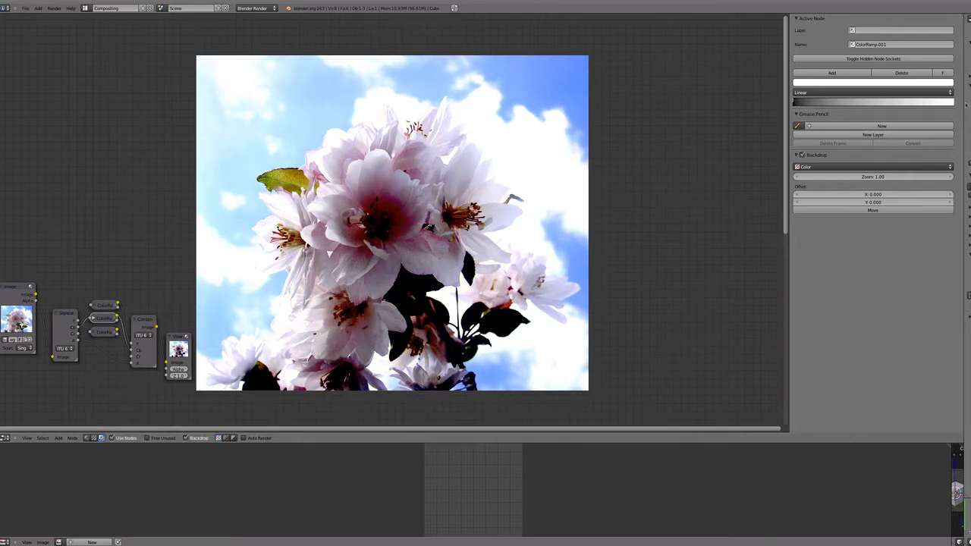
{"action": "left_click_drag", "start_coordinate": [797, 103], "coordinate": [773, 106]}
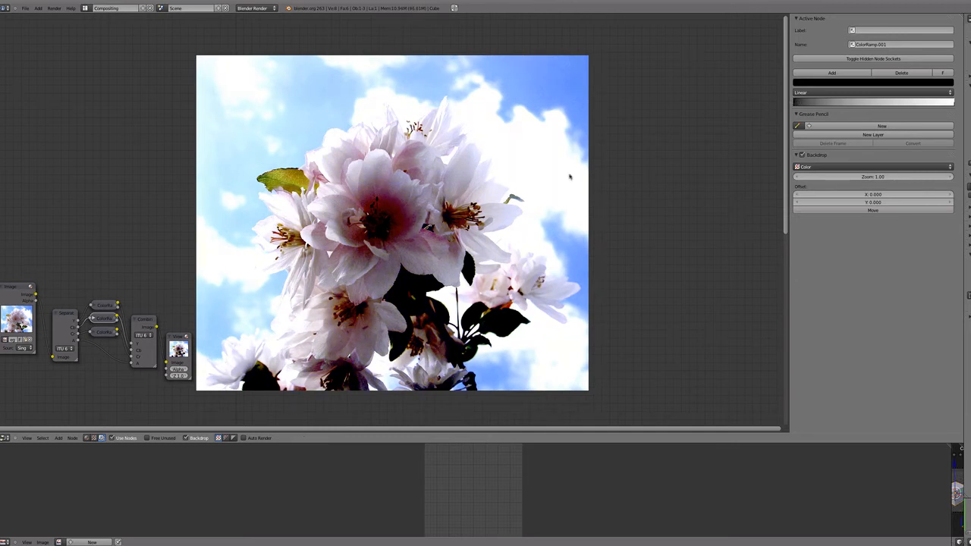
Step: Reposition the Combine YCbCrA node and the Image node to tidy the channel-split chain
{"action": "left_click_drag", "start_coordinate": [145, 323], "coordinate": [150, 316]}
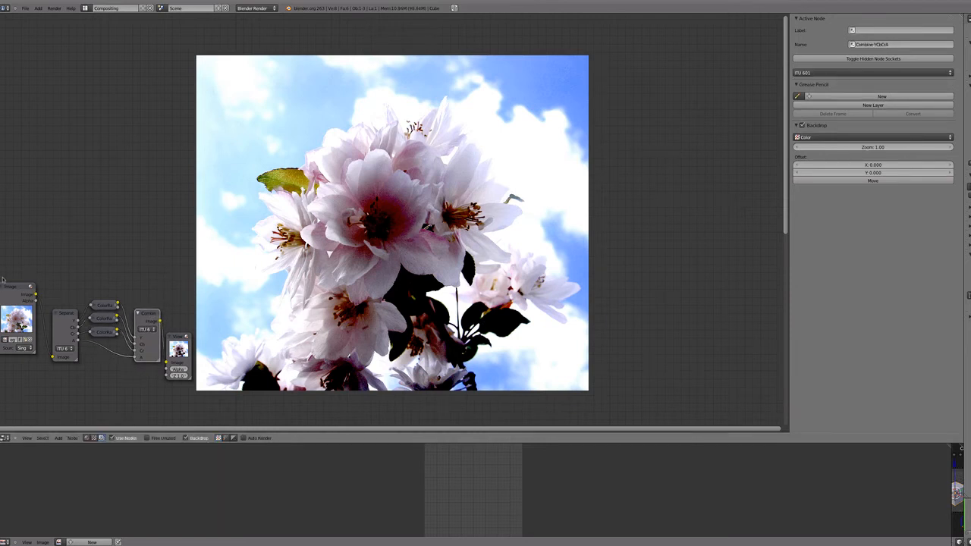
{"action": "left_click_drag", "start_coordinate": [12, 296], "coordinate": [12, 350]}
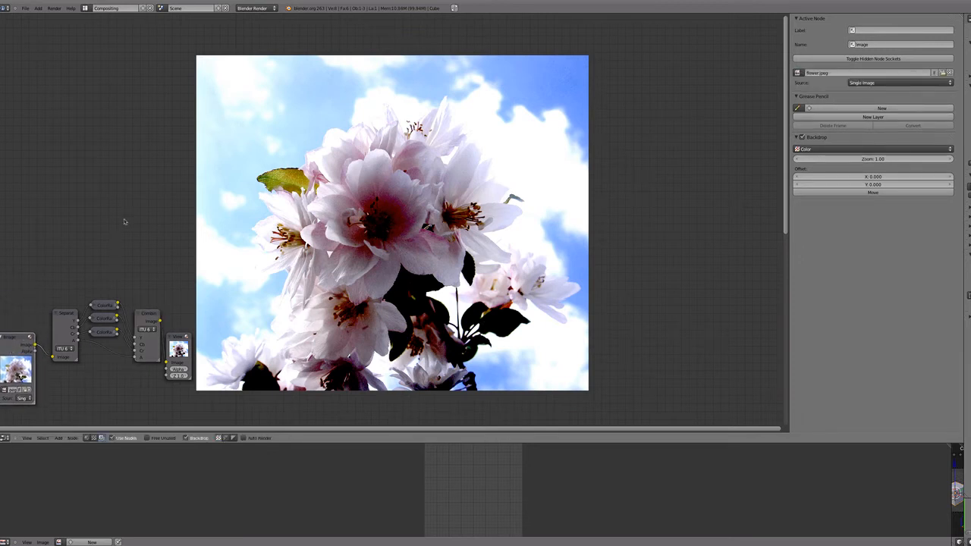
{"action": "left_click_drag", "start_coordinate": [25, 345], "coordinate": [29, 304]}
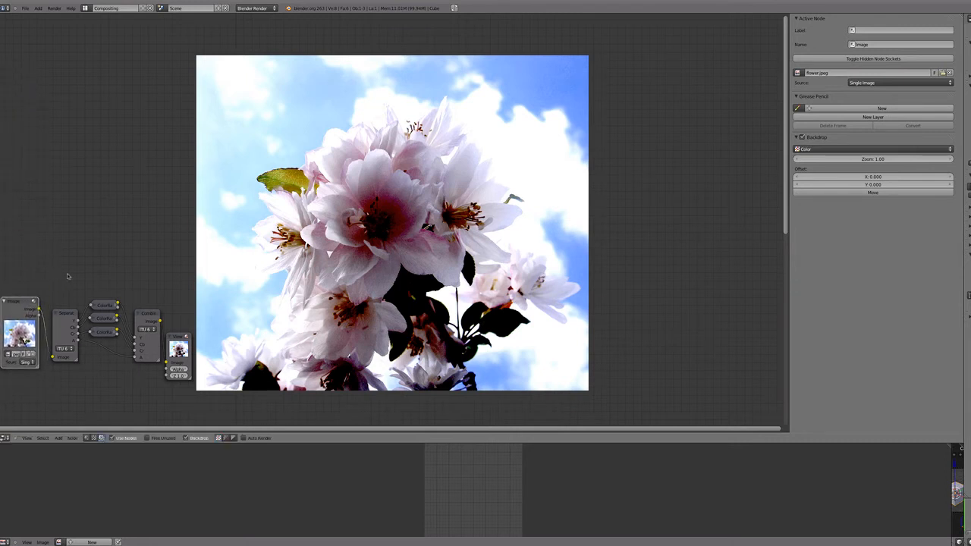
Step: Duplicate the Viewer above the YCbCrA chain and feed it directly from the raised Image node to show the original flower as backdrop
{"action": "left_click", "coordinate": [175, 338]}
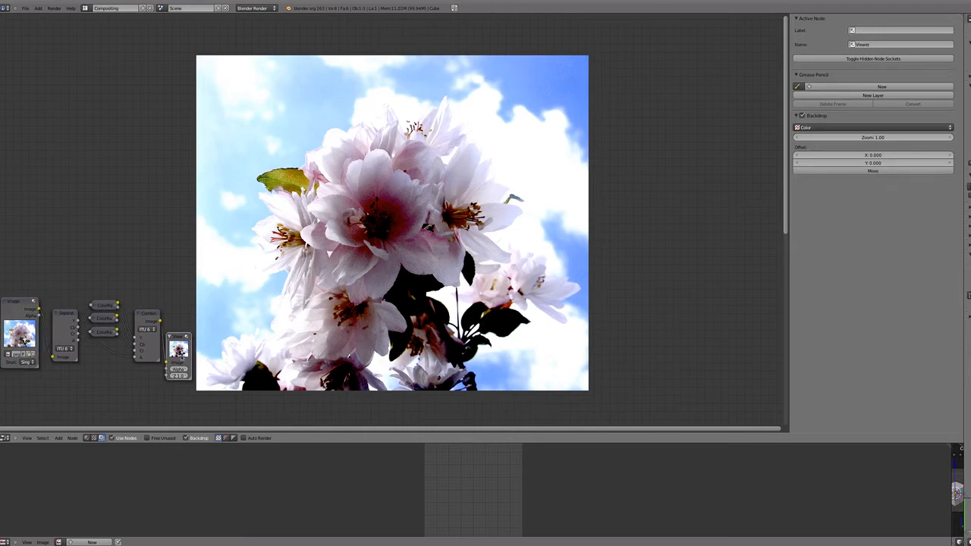
{"action": "key", "text": "shift+d"}
{"action": "left_click", "coordinate": [173, 177]}
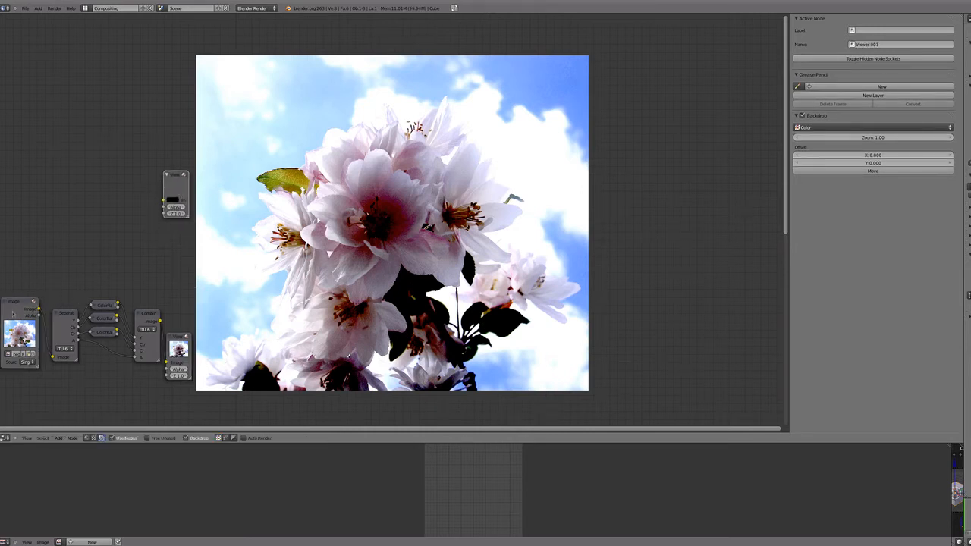
{"action": "left_click_drag", "start_coordinate": [13, 313], "coordinate": [163, 200]}
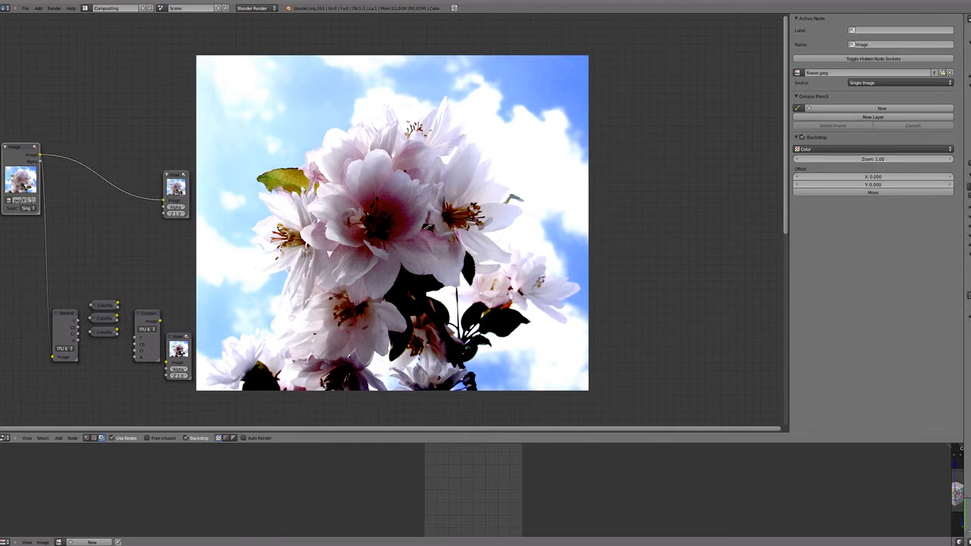
{"action": "left_click", "coordinate": [174, 176]}
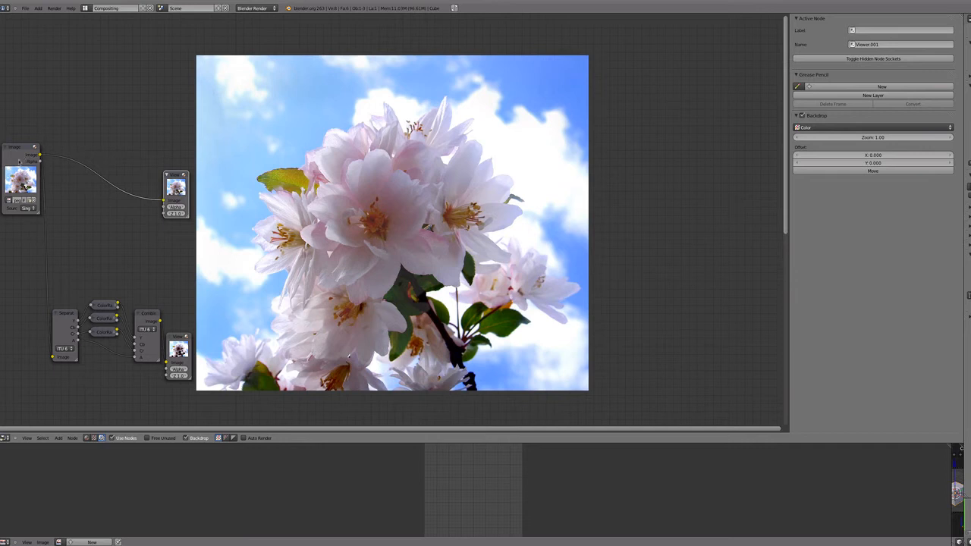
{"action": "left_click_drag", "start_coordinate": [20, 161], "coordinate": [16, 151]}
Step: Try adding a Chroma Key matte node above the new Viewer, and delete it
{"action": "key", "text": "shift+a"}
{"action": "mouse_move", "coordinate": [82, 158]}
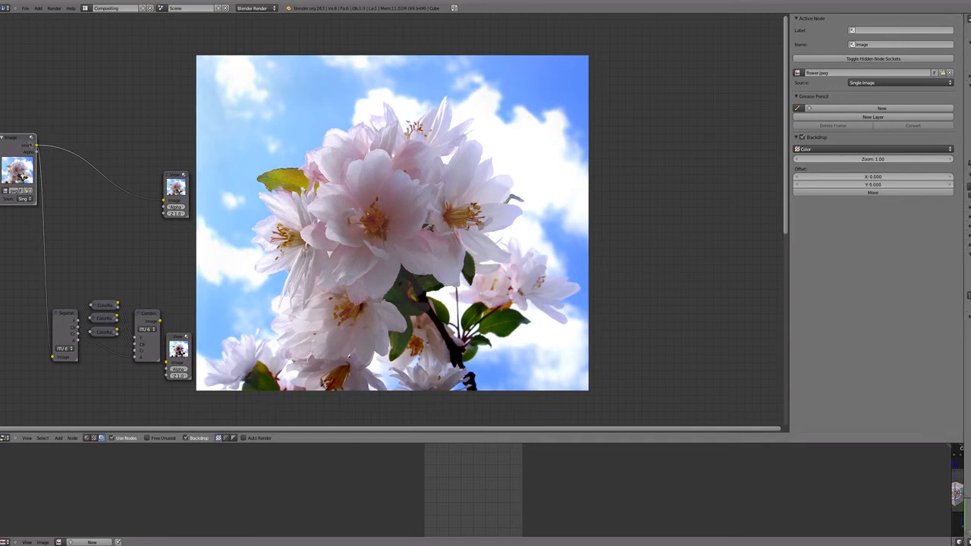
{"action": "key", "text": "shift+a"}
{"action": "mouse_move", "coordinate": [74, 140]}
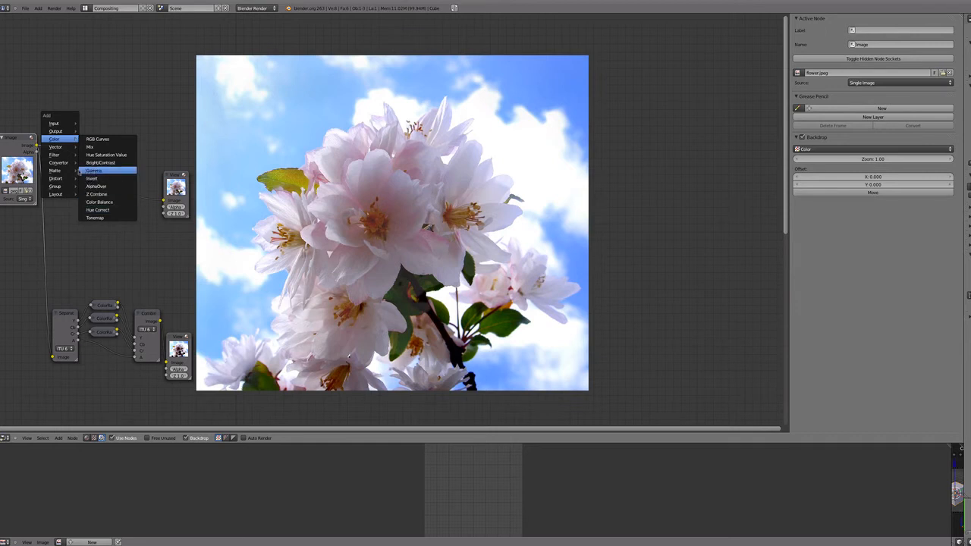
{"action": "mouse_move", "coordinate": [61, 178]}
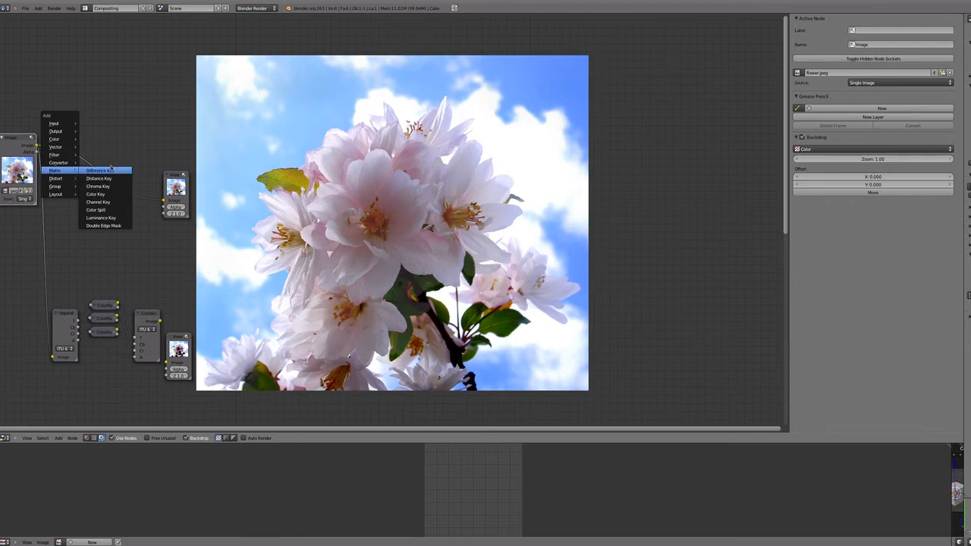
{"action": "left_click", "coordinate": [115, 187]}
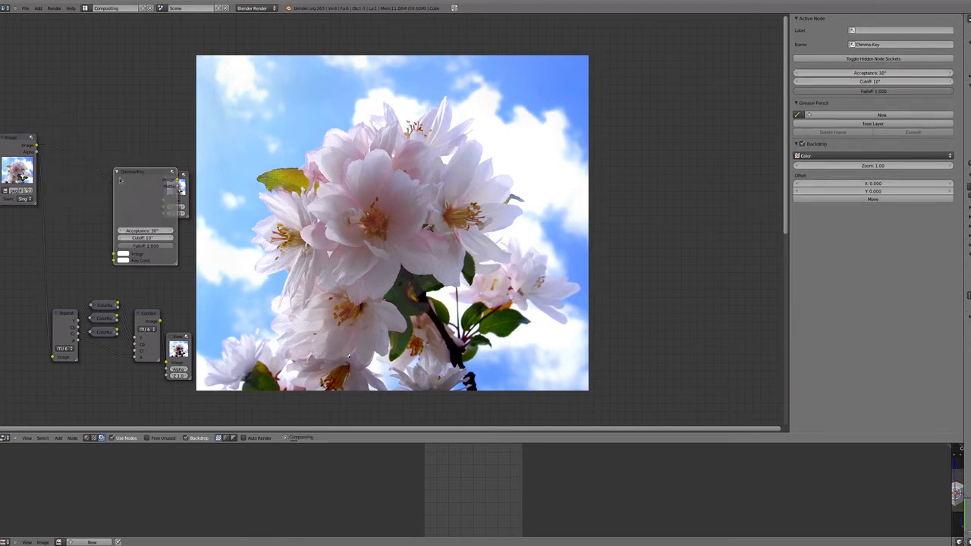
{"action": "left_click", "coordinate": [124, 94]}
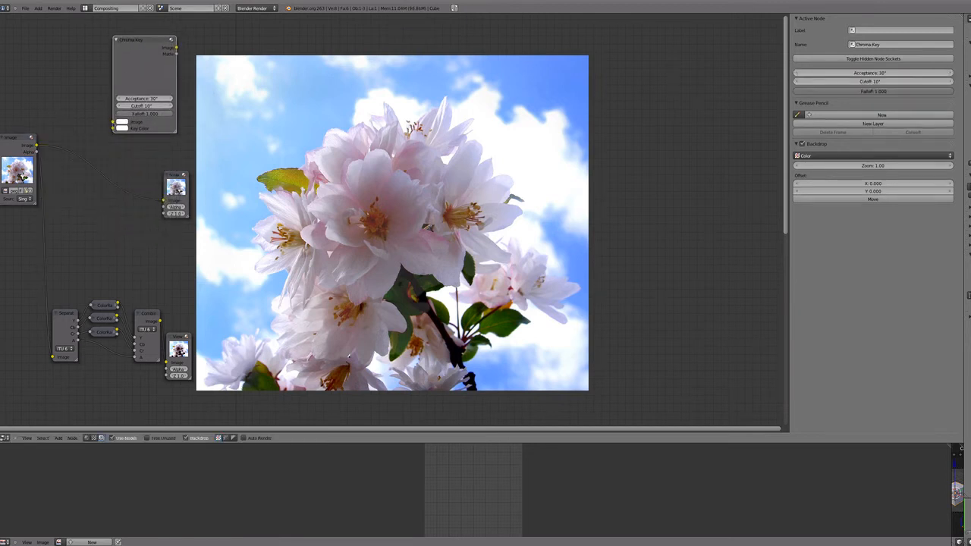
{"action": "left_click", "coordinate": [121, 127]}
{"action": "key", "text": "x"}
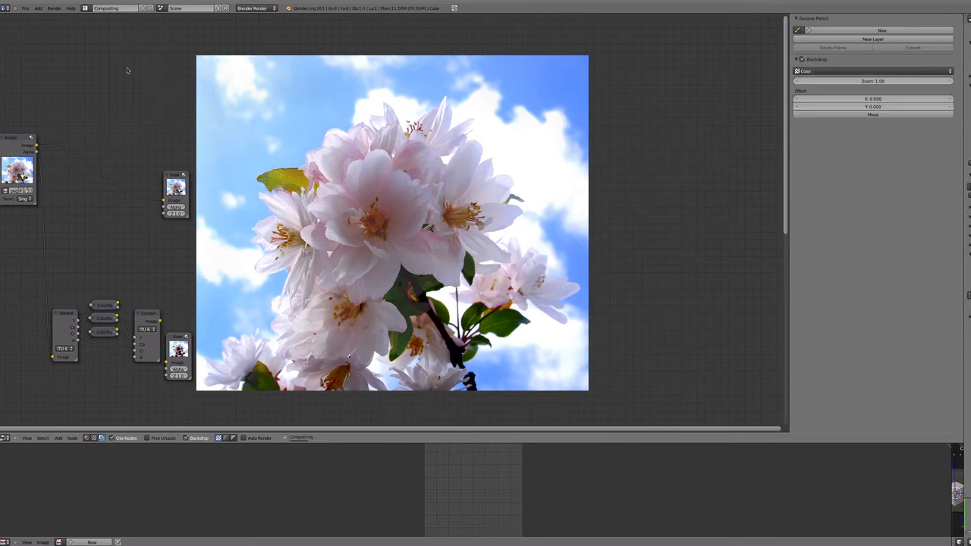
Step: Try adding a Color Key matte node above the new Viewer, and delete it
{"action": "key", "text": "shift+a"}
{"action": "mouse_move", "coordinate": [128, 67]}
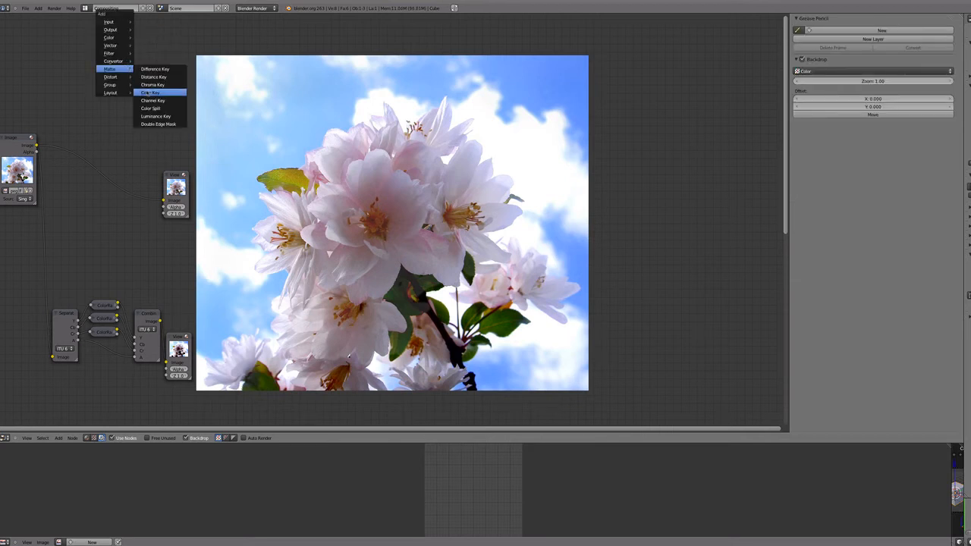
{"action": "left_click", "coordinate": [150, 92]}
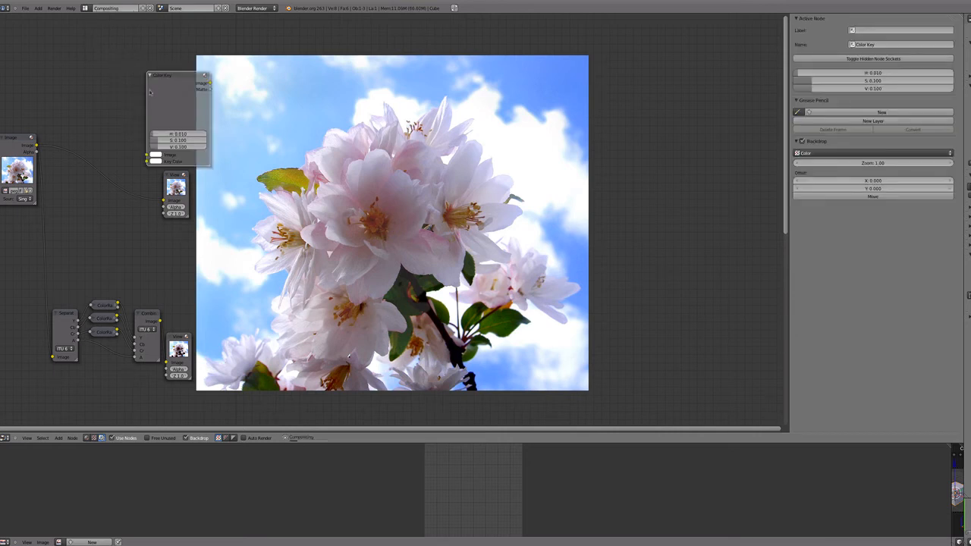
{"action": "left_click", "coordinate": [122, 107]}
{"action": "mouse_move", "coordinate": [122, 108]}
{"action": "left_mouse_down"}
{"action": "mouse_move", "coordinate": [149, 115]}
{"action": "mouse_move", "coordinate": [117, 122]}
{"action": "mouse_move", "coordinate": [152, 123]}
{"action": "mouse_move", "coordinate": [126, 123]}
{"action": "left_mouse_up"}
{"action": "key", "text": "x"}
Step: Try adding a Difference Key matte node above the new Viewer, and delete it
{"action": "key", "text": "shift+a"}
{"action": "mouse_move", "coordinate": [133, 66]}
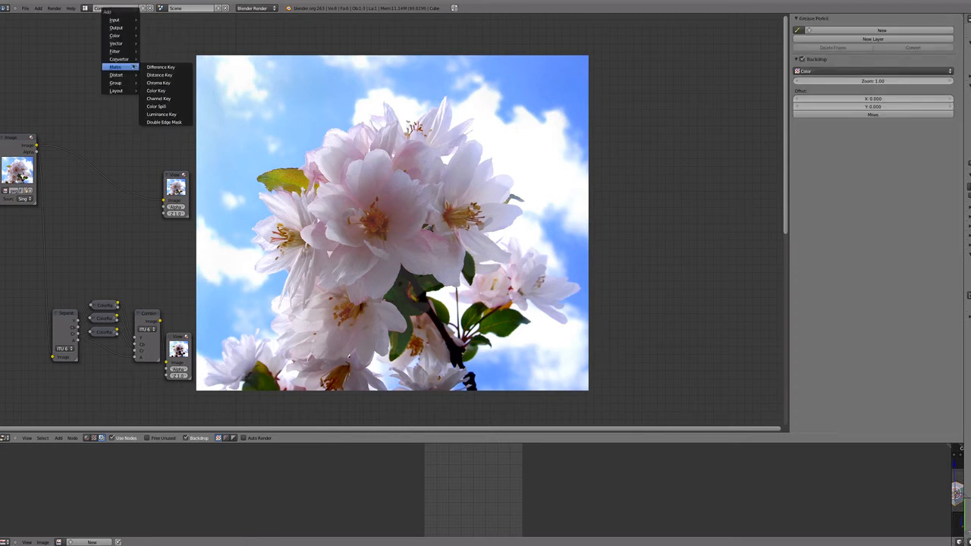
{"action": "left_click", "coordinate": [163, 68]}
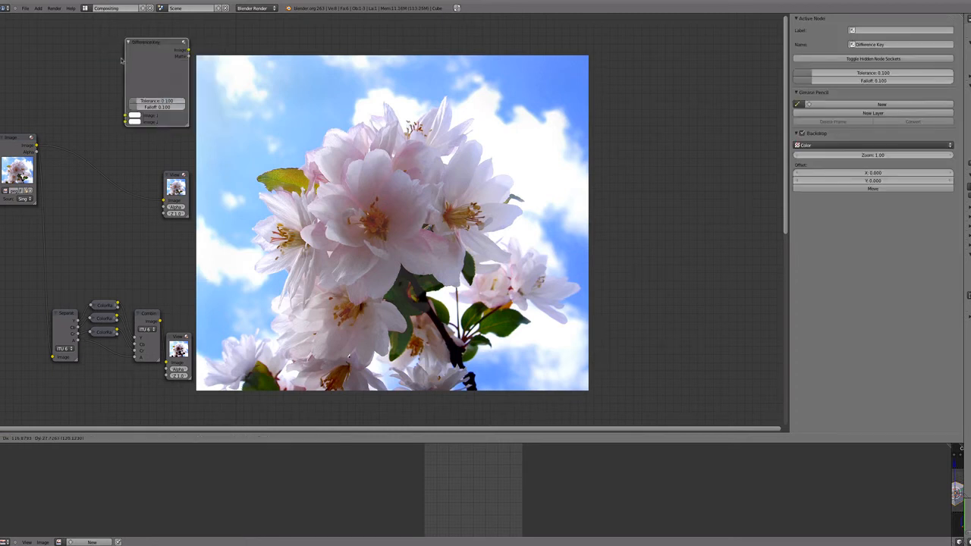
{"action": "left_click", "coordinate": [140, 70]}
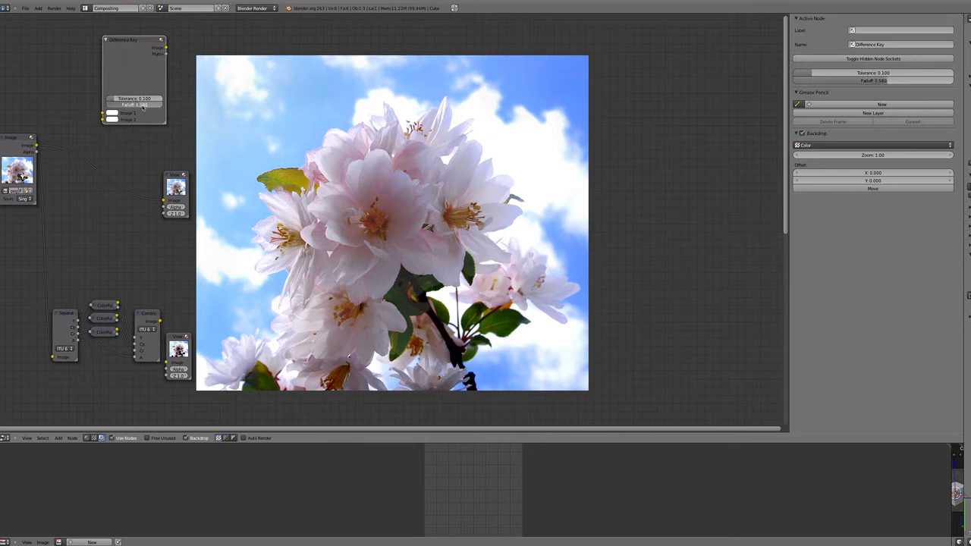
{"action": "key", "text": "x"}
Step: Insert a Distance Key matte node into the link between the Image node and the upper Viewer
{"action": "key", "text": "shift+a"}
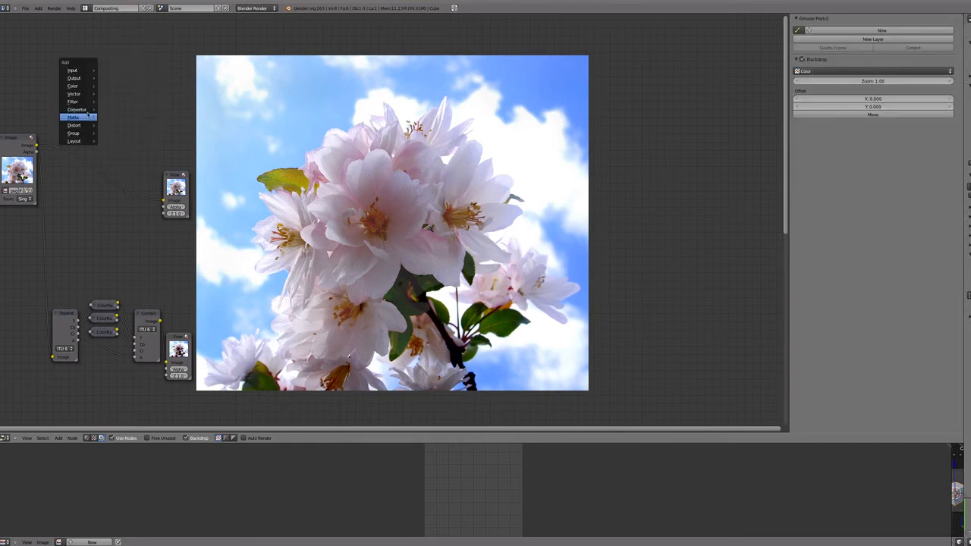
{"action": "mouse_move", "coordinate": [91, 118]}
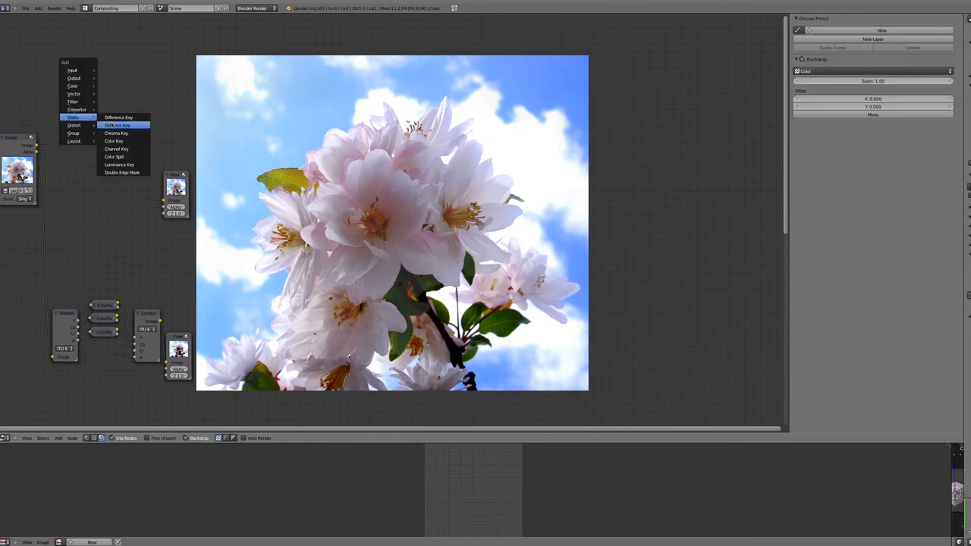
{"action": "left_click", "coordinate": [112, 125]}
{"action": "left_click", "coordinate": [104, 90]}
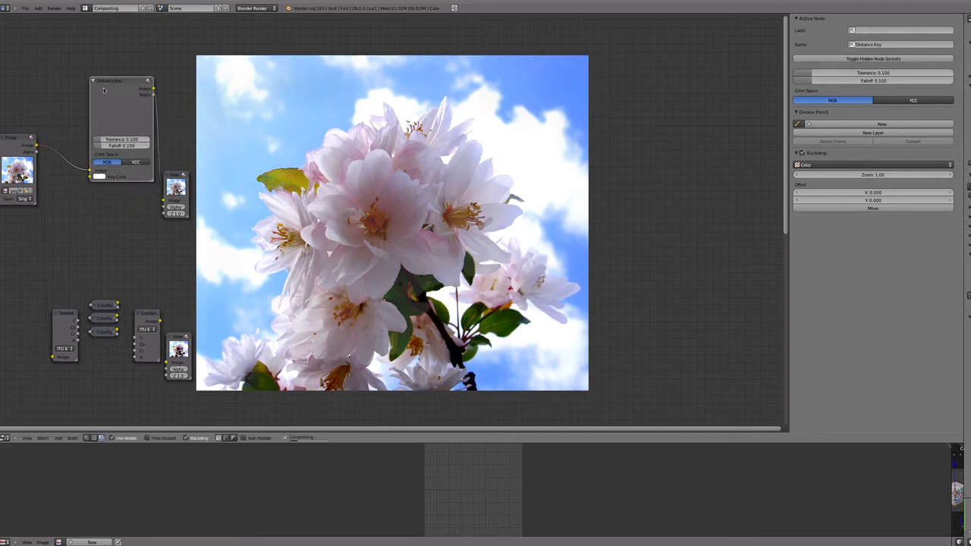
{"action": "mouse_move", "coordinate": [107, 96]}
{"action": "left_mouse_down"}
{"action": "mouse_move", "coordinate": [91, 119]}
{"action": "mouse_move", "coordinate": [94, 106]}
{"action": "left_mouse_up"}
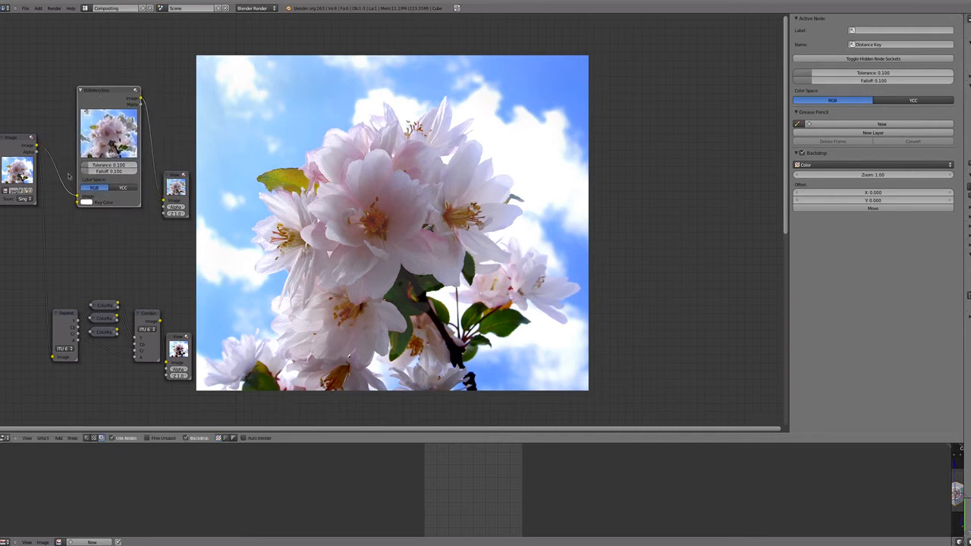
Step: Set the Distance Key's key colour to the light blue sampled from the sky just above and left of the blossoms
{"action": "left_click", "coordinate": [25, 150]}
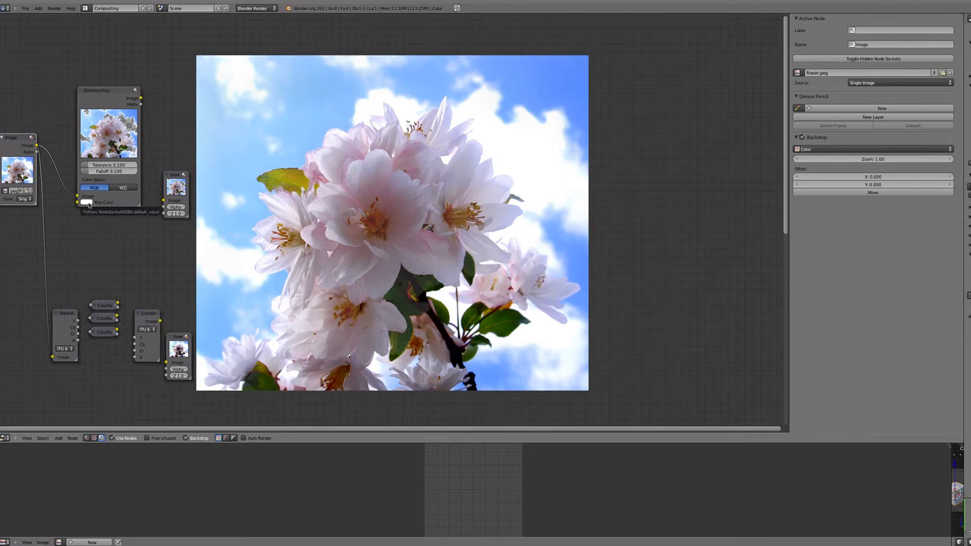
{"action": "left_click", "coordinate": [86, 202]}
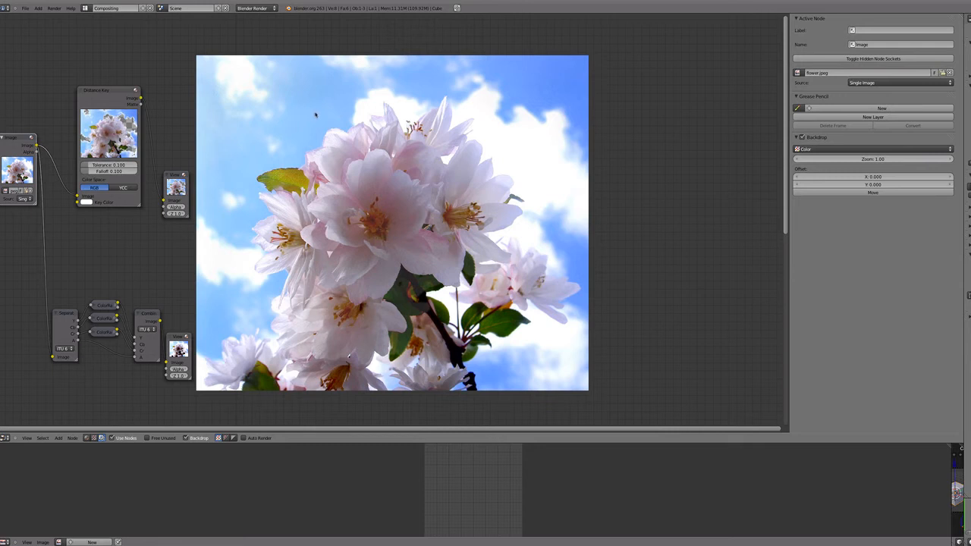
{"action": "left_click", "coordinate": [311, 115]}
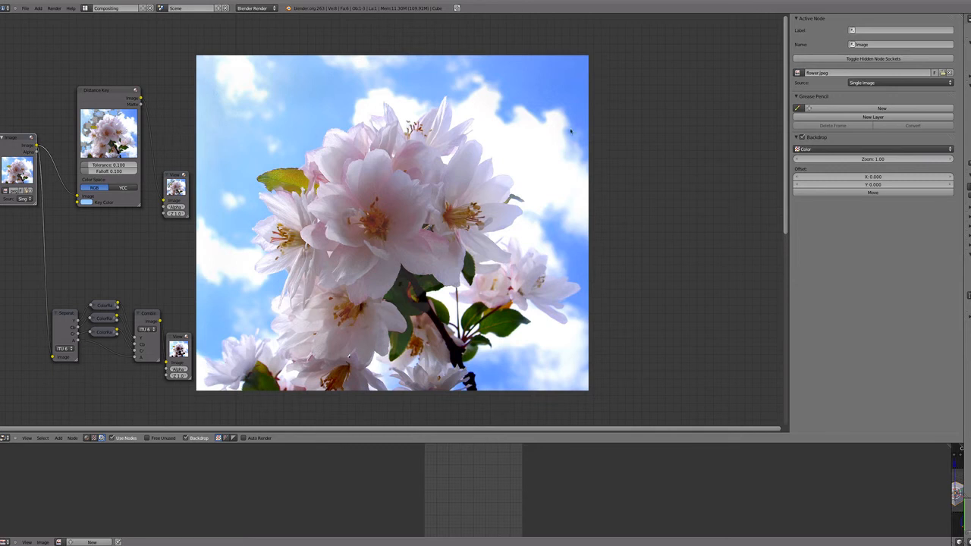
Step: Preview the key on the backdrop in Color and Alpha, check the Alpha channel alone, and return to Color and Alpha
{"action": "left_click", "coordinate": [850, 149]}
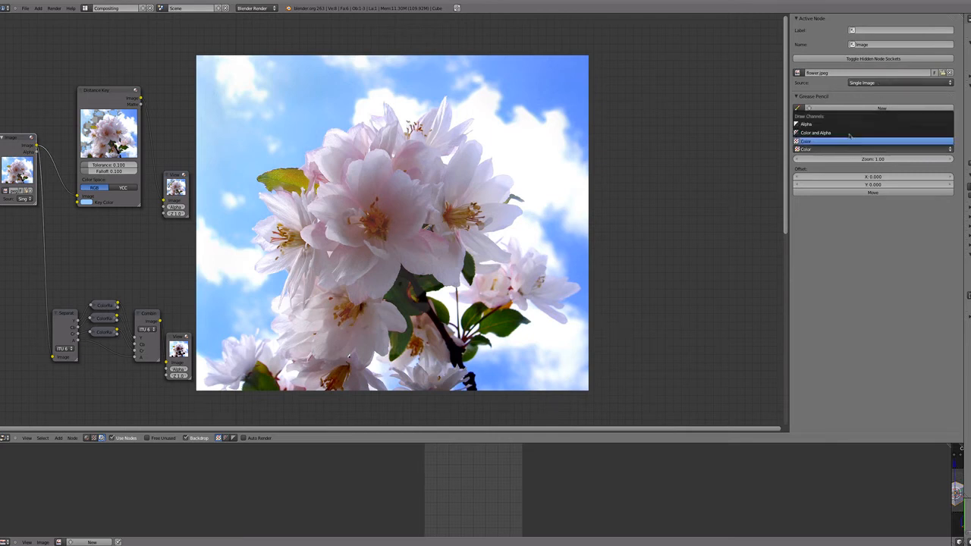
{"action": "left_click", "coordinate": [848, 133]}
{"action": "left_click", "coordinate": [846, 149]}
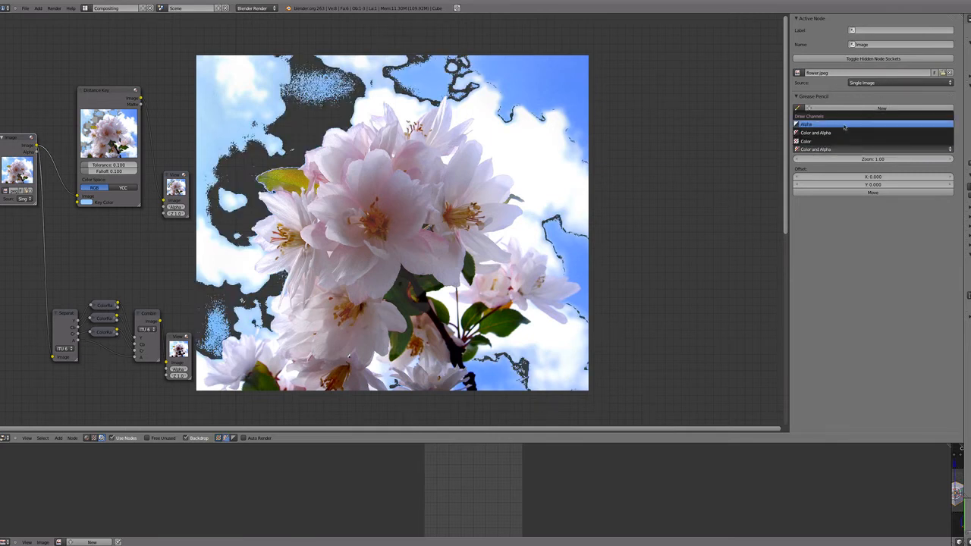
{"action": "left_click", "coordinate": [844, 124]}
{"action": "left_click", "coordinate": [842, 149]}
{"action": "left_click", "coordinate": [842, 133]}
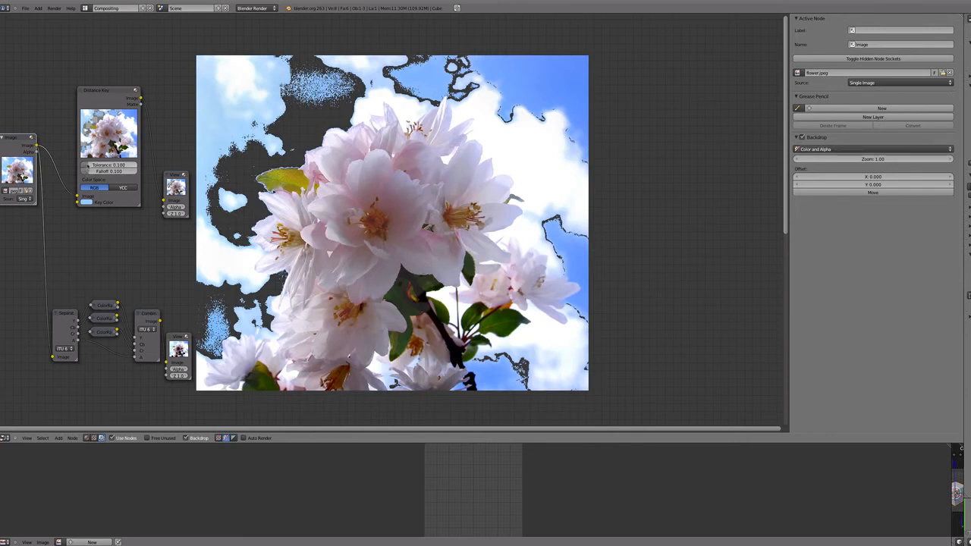
Step: Try a Distance Key Tolerance of 0.209 with a Falloff of 0.289, and compare the backdrop's Color and Alpha channels
{"action": "left_click_drag", "start_coordinate": [88, 165], "coordinate": [103, 168]}
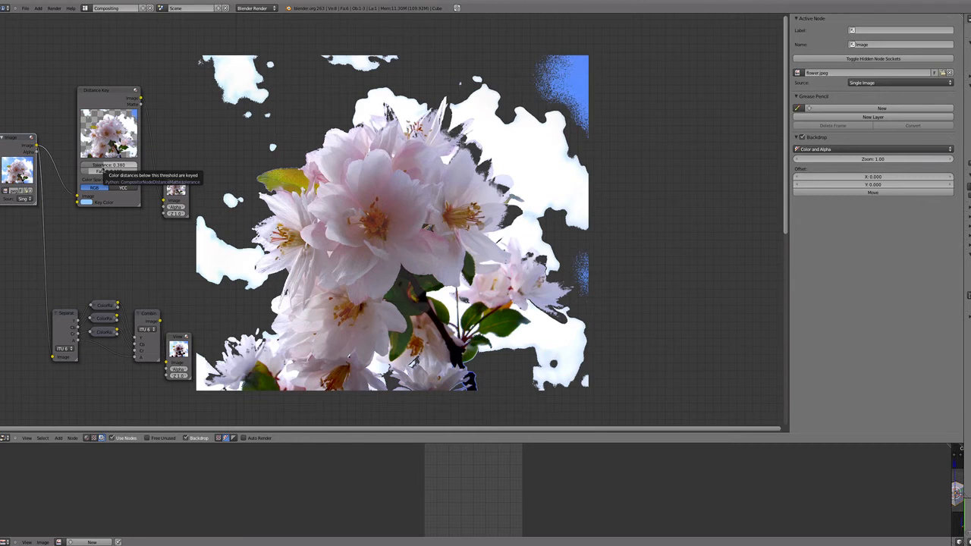
{"action": "mouse_move", "coordinate": [104, 172]}
{"action": "left_mouse_down"}
{"action": "mouse_move", "coordinate": [115, 167]}
{"action": "mouse_move", "coordinate": [87, 169]}
{"action": "left_mouse_up"}
{"action": "left_click", "coordinate": [855, 149]}
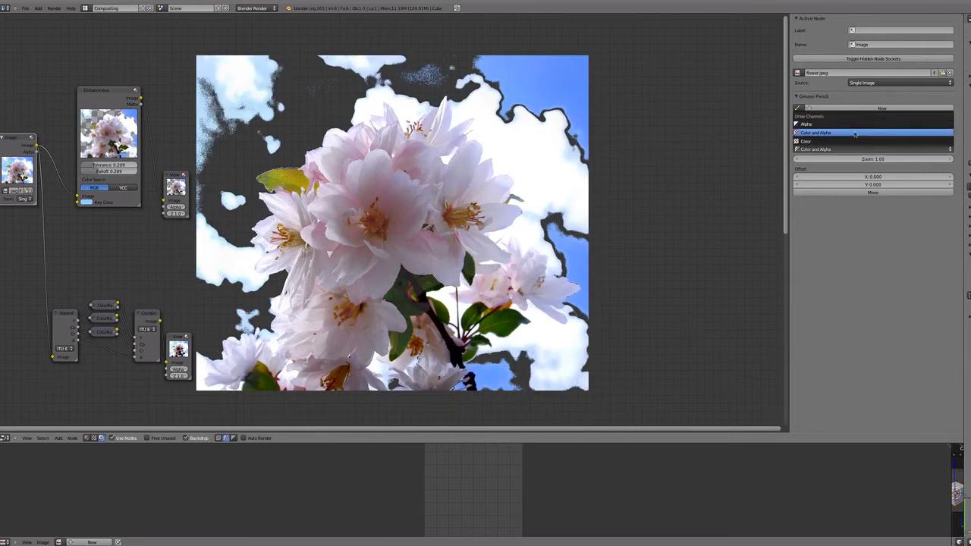
{"action": "left_click", "coordinate": [850, 142]}
{"action": "left_click", "coordinate": [850, 149]}
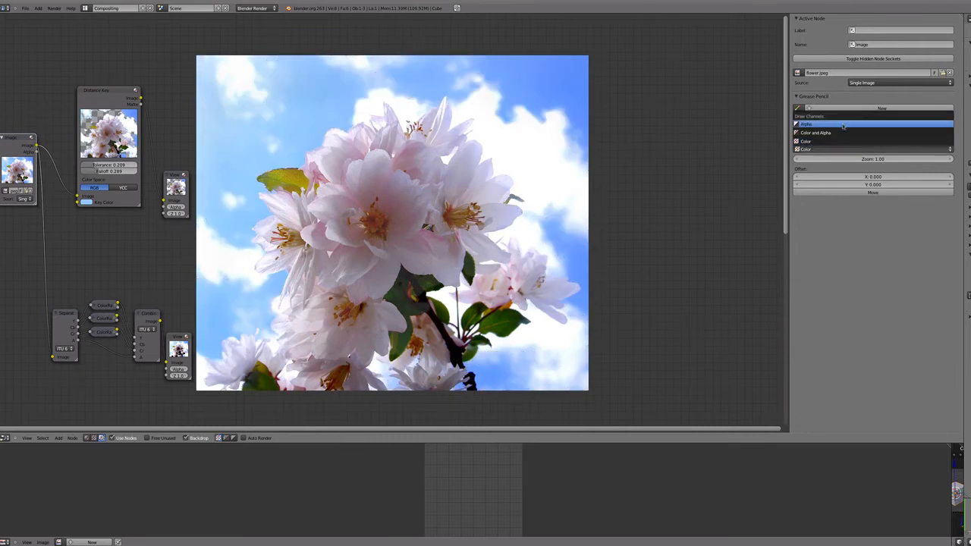
{"action": "left_click", "coordinate": [842, 126]}
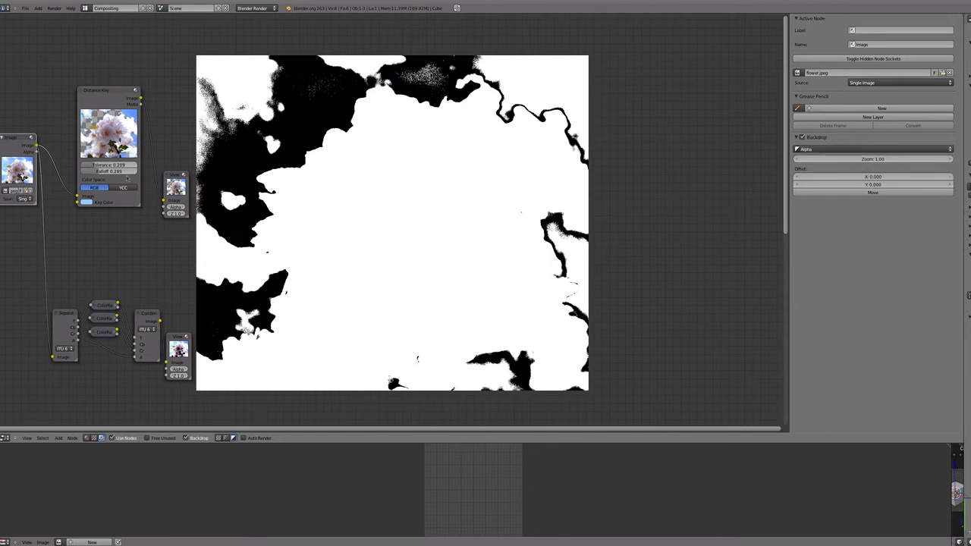
Step: Try raising the Distance Key's Tolerance to 0.597, and view the backdrop in Color and Alpha
{"action": "left_click_drag", "start_coordinate": [91, 165], "coordinate": [120, 165]}
{"action": "left_click", "coordinate": [865, 149]}
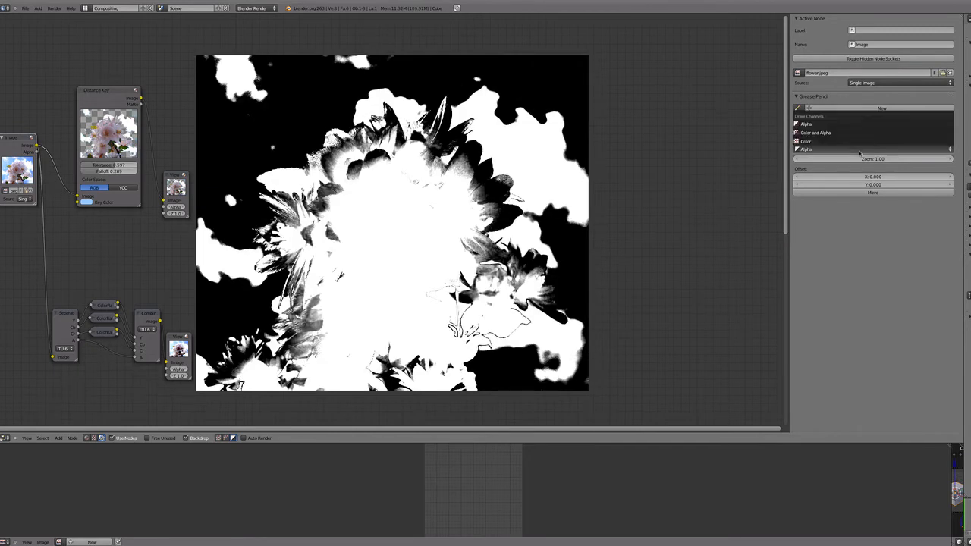
{"action": "left_click", "coordinate": [866, 132]}
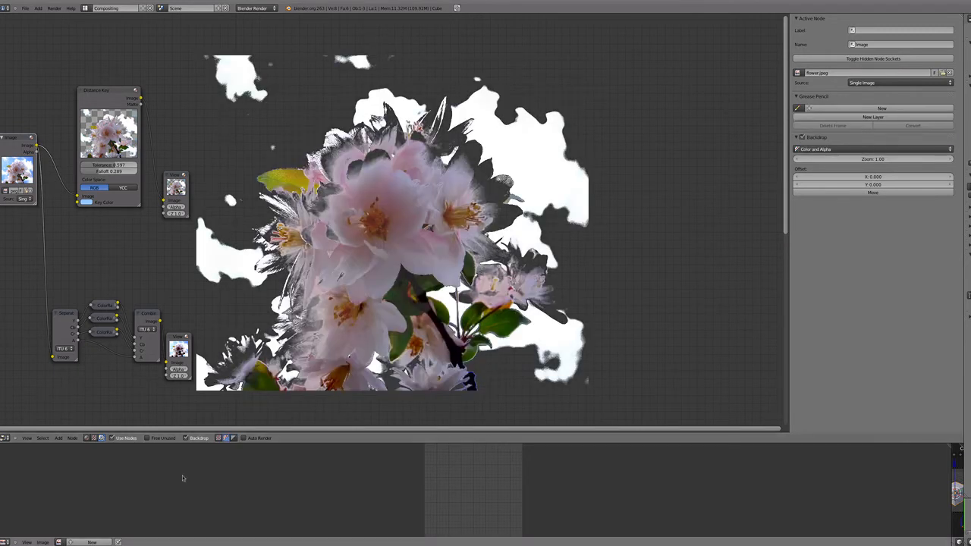
Step: Activate the upper Viewer node and show the Viewer Node image in the image editor, fitted to that area
{"action": "left_click", "coordinate": [182, 176]}
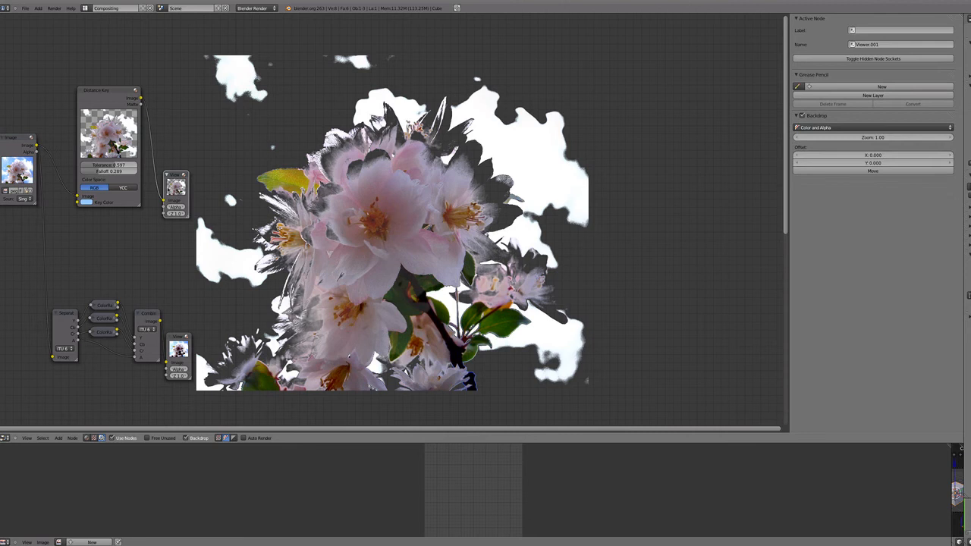
{"action": "left_click", "coordinate": [60, 542]}
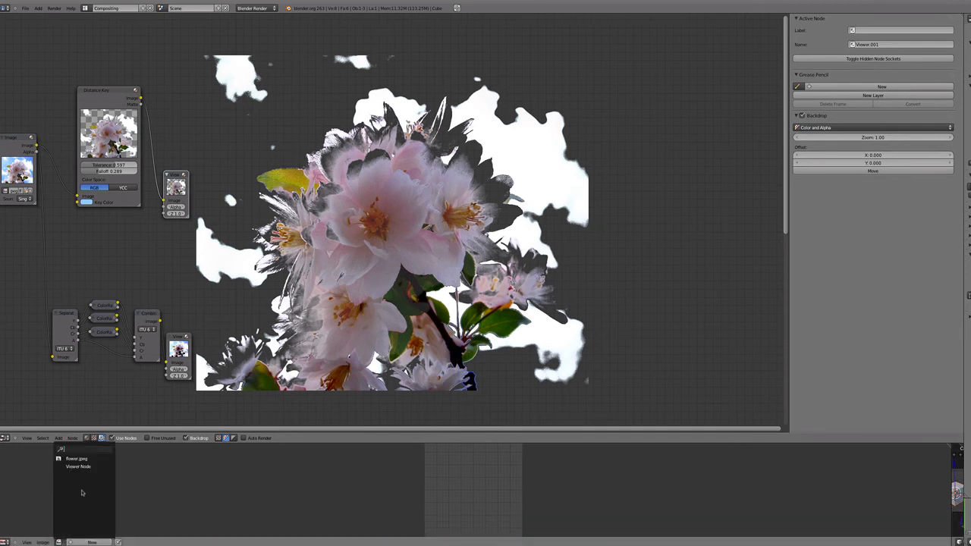
{"action": "left_click", "coordinate": [85, 467]}
{"action": "scroll", "coordinate": [221, 484], "scroll_direction": "down", "scroll_amount": 9}
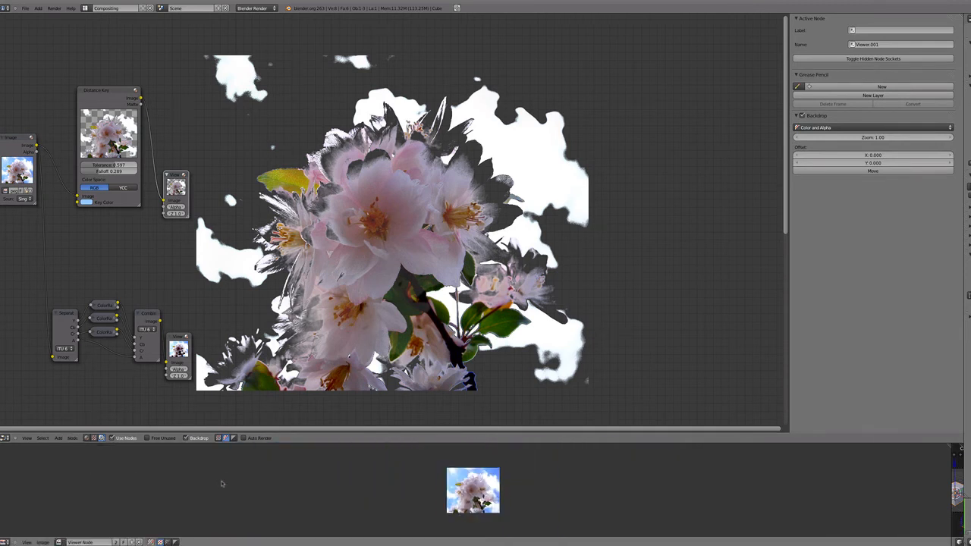
{"action": "scroll", "coordinate": [221, 484], "scroll_direction": "up", "scroll_amount": 2}
Step: Compare the image editor's Color and Alpha, Alpha and Color displays, and shrink that editor to enlarge the node editor
{"action": "left_click", "coordinate": [169, 542]}
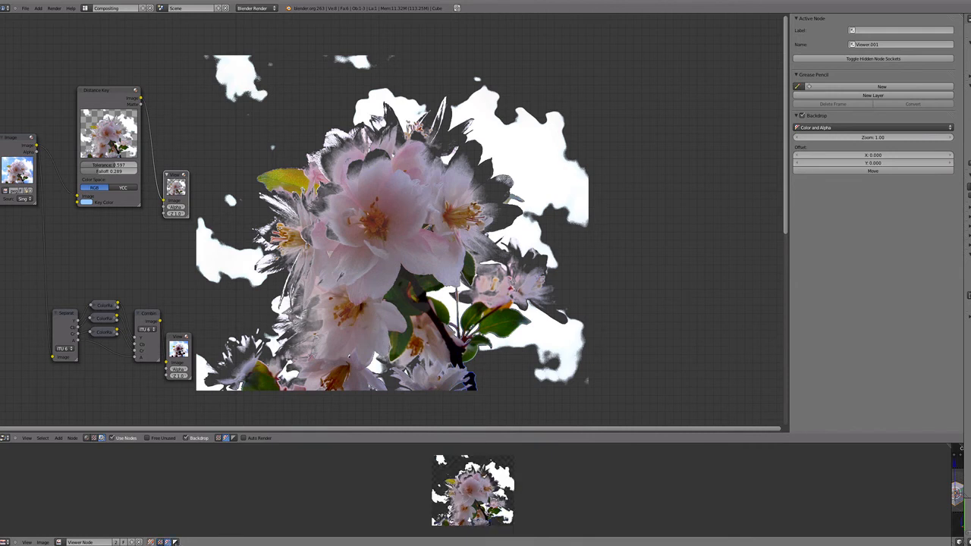
{"action": "left_click", "coordinate": [176, 542]}
{"action": "left_click", "coordinate": [169, 542]}
{"action": "left_click", "coordinate": [159, 542]}
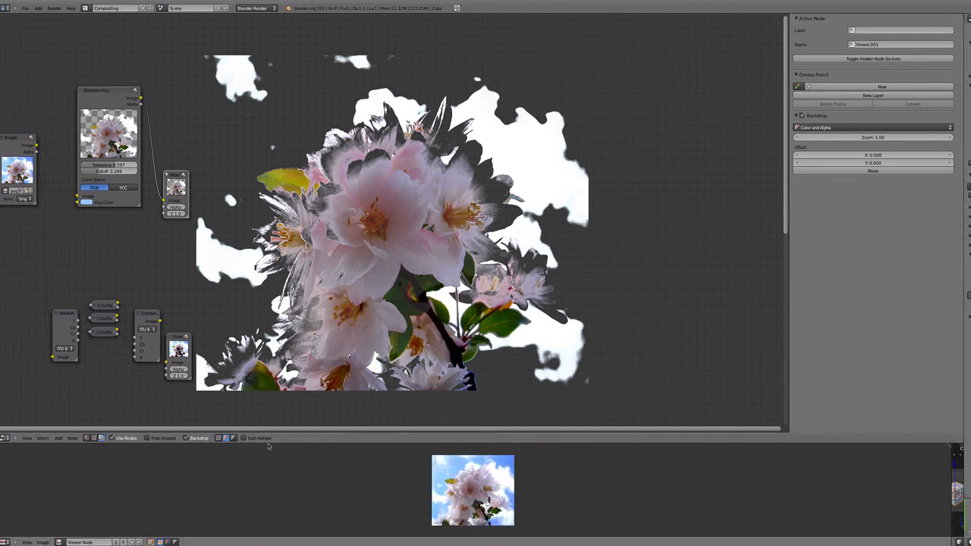
{"action": "left_click_drag", "start_coordinate": [270, 443], "coordinate": [270, 526]}
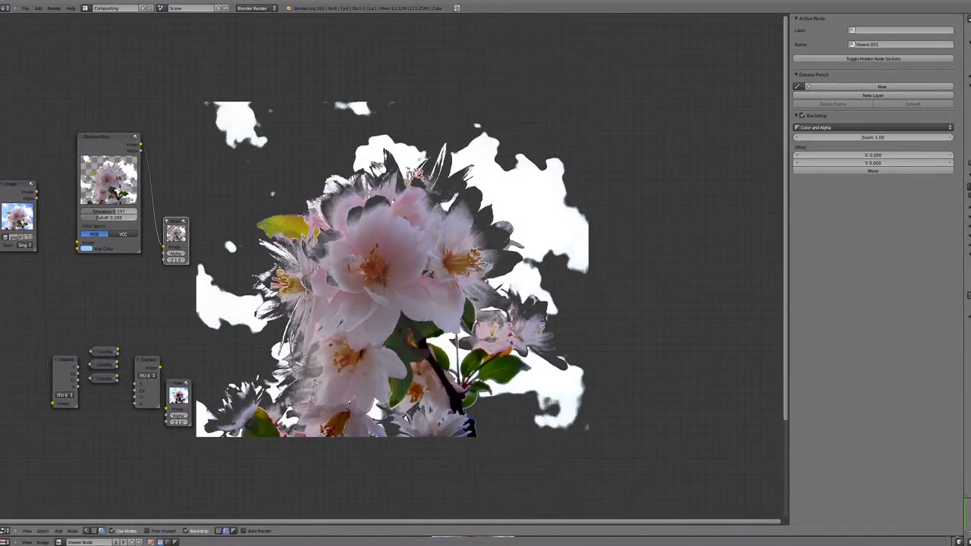
Step: Switch the Distance Key's Color Space to YCC and tune its Tolerance to 0.163 and Falloff to 0.254
{"action": "mouse_move", "coordinate": [106, 213]}
{"action": "left_mouse_down"}
{"action": "mouse_move", "coordinate": [124, 213]}
{"action": "mouse_move", "coordinate": [97, 219]}
{"action": "mouse_move", "coordinate": [123, 219]}
{"action": "left_mouse_up"}
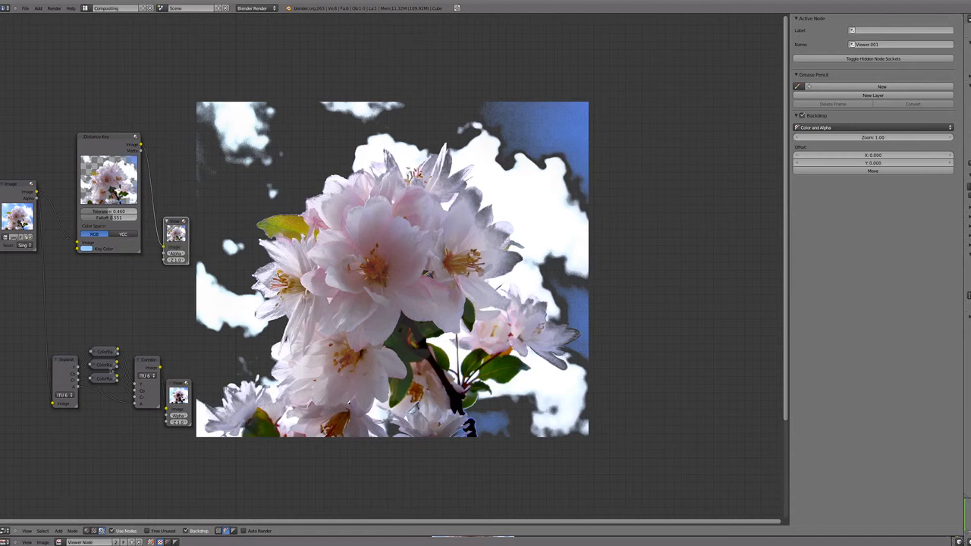
{"action": "left_click", "coordinate": [100, 380]}
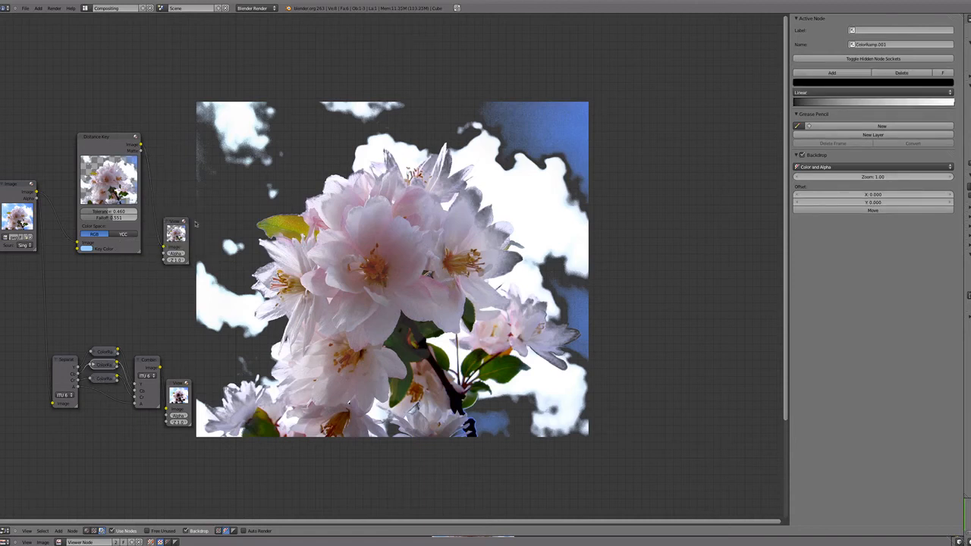
{"action": "left_click", "coordinate": [123, 235]}
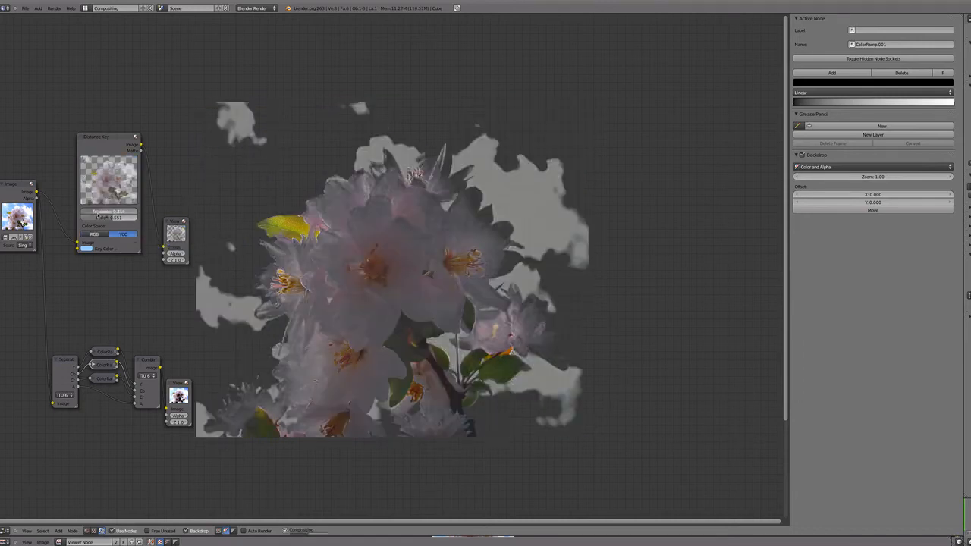
{"action": "left_click_drag", "start_coordinate": [97, 215], "coordinate": [94, 217]}
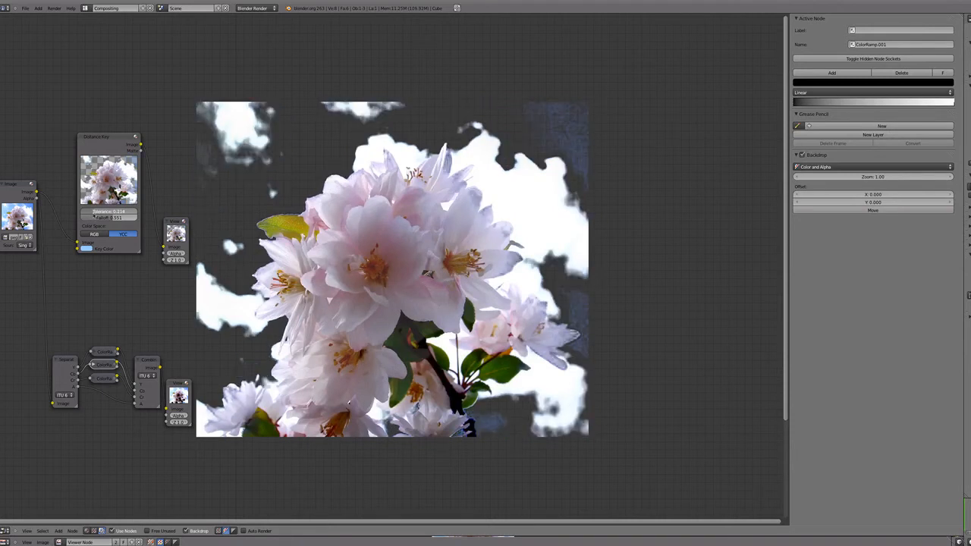
{"action": "left_click_drag", "start_coordinate": [94, 216], "coordinate": [96, 213]}
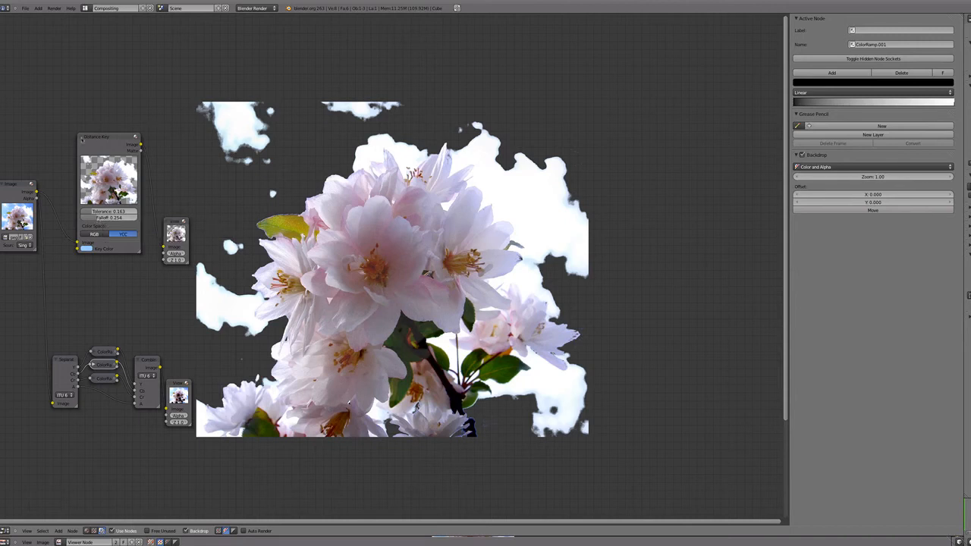
Step: Move the Distance Key node slightly down and closer to the Image node
{"action": "left_click", "coordinate": [82, 139]}
{"action": "left_click", "coordinate": [82, 139]}
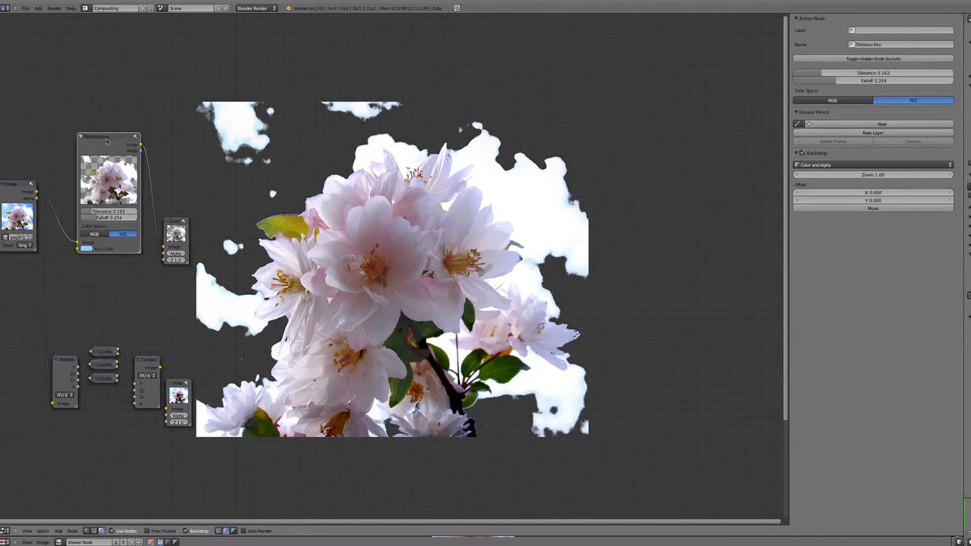
{"action": "left_click_drag", "start_coordinate": [107, 140], "coordinate": [84, 160]}
Step: Check the upper Viewer's Alpha channel on the backdrop, and set the backdrop to Color
{"action": "left_click", "coordinate": [175, 222]}
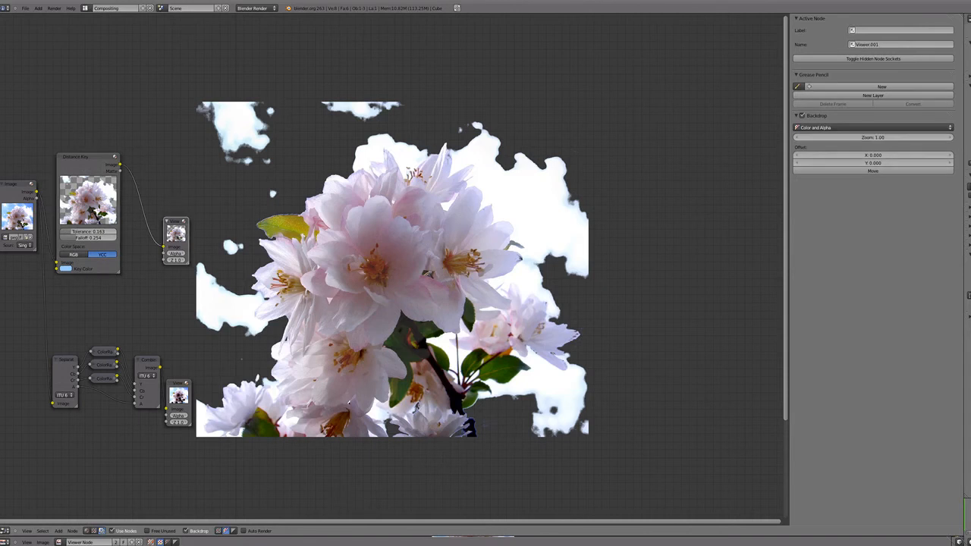
{"action": "left_click", "coordinate": [848, 127]}
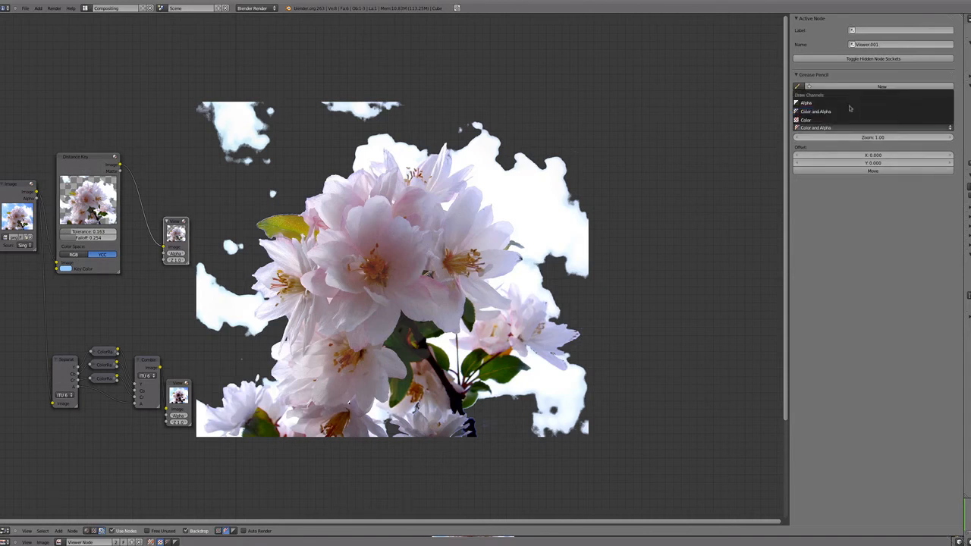
{"action": "left_click", "coordinate": [850, 104]}
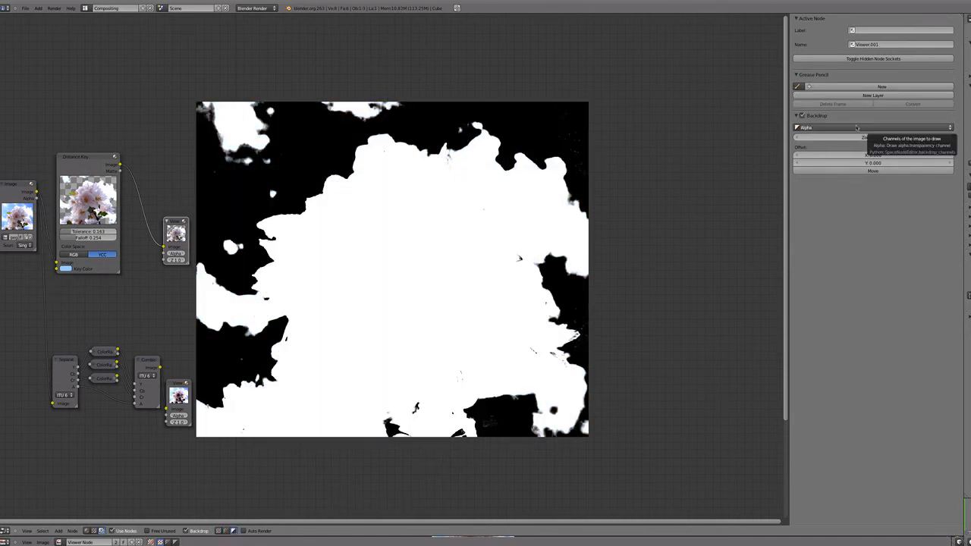
{"action": "left_click", "coordinate": [856, 127]}
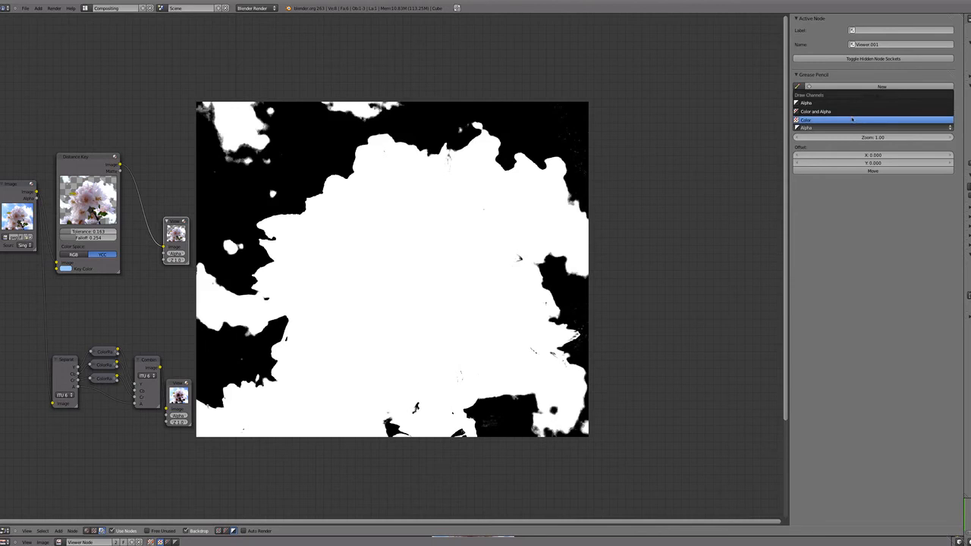
{"action": "left_click", "coordinate": [852, 119]}
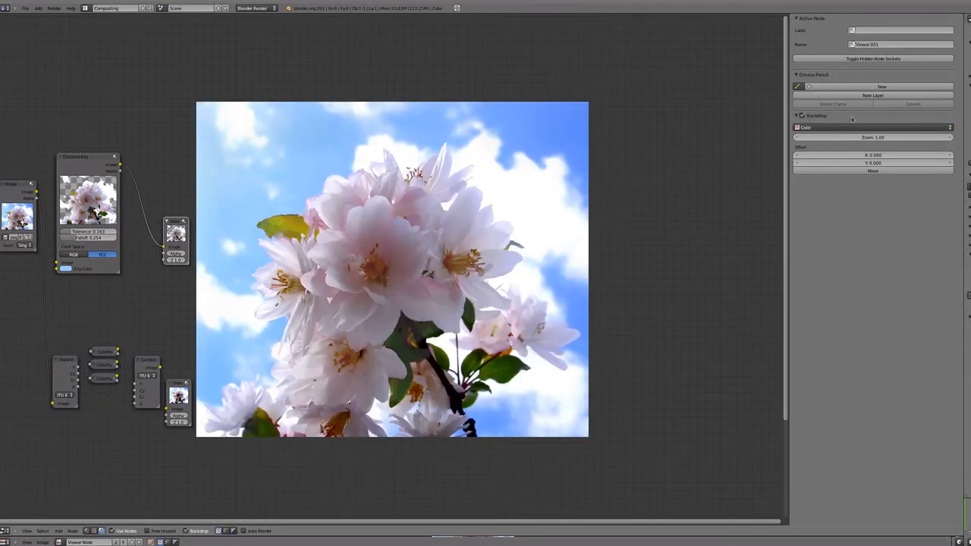
Step: Collapse the Distance Key node and connect its Matte output to the upper Viewer's Image input
{"action": "left_click", "coordinate": [62, 157]}
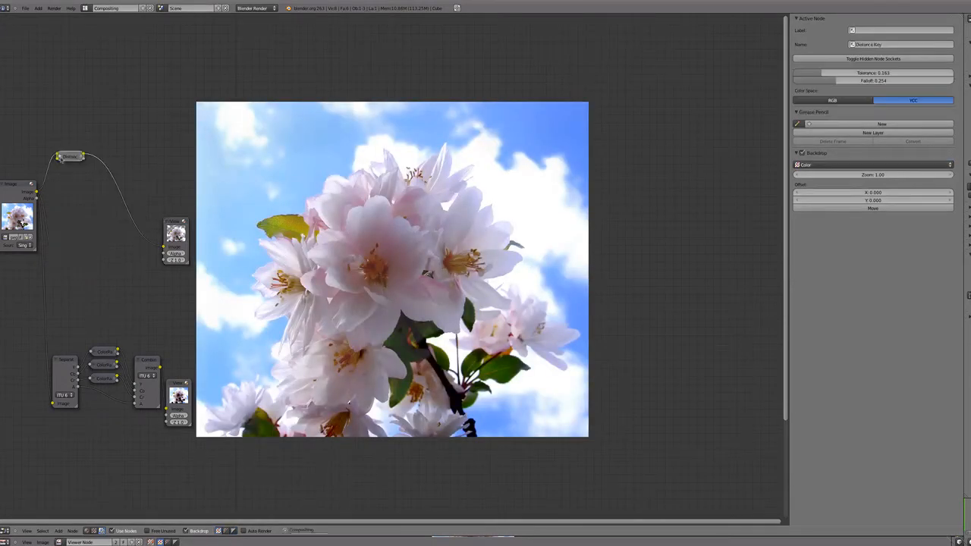
{"action": "left_click_drag", "start_coordinate": [70, 158], "coordinate": [155, 142]}
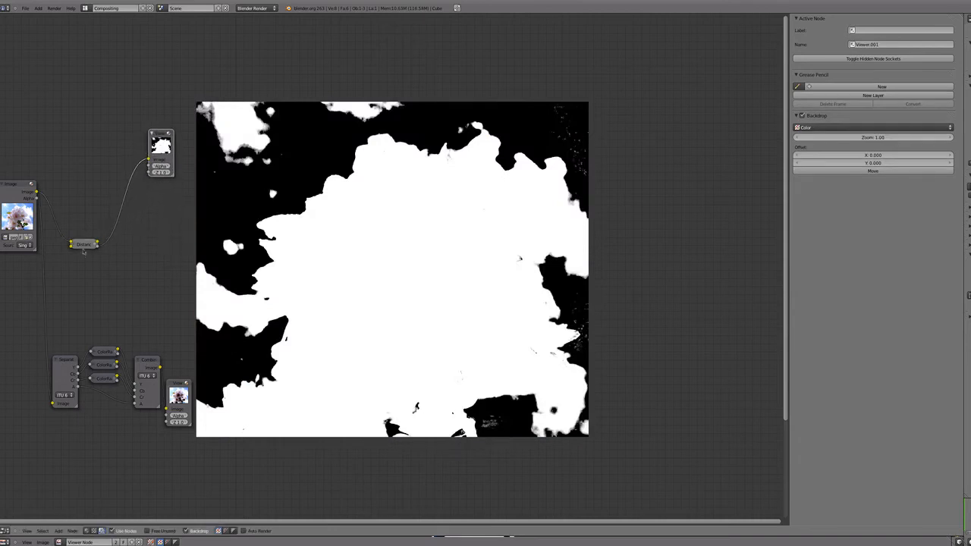
Step: Move the collapsed Distance Key and the upper Viewer higher, clearing space beside the Image node
{"action": "left_click_drag", "start_coordinate": [84, 251], "coordinate": [85, 155]}
{"action": "left_click_drag", "start_coordinate": [161, 147], "coordinate": [148, 123]}
{"action": "left_click_drag", "start_coordinate": [88, 163], "coordinate": [84, 151]}
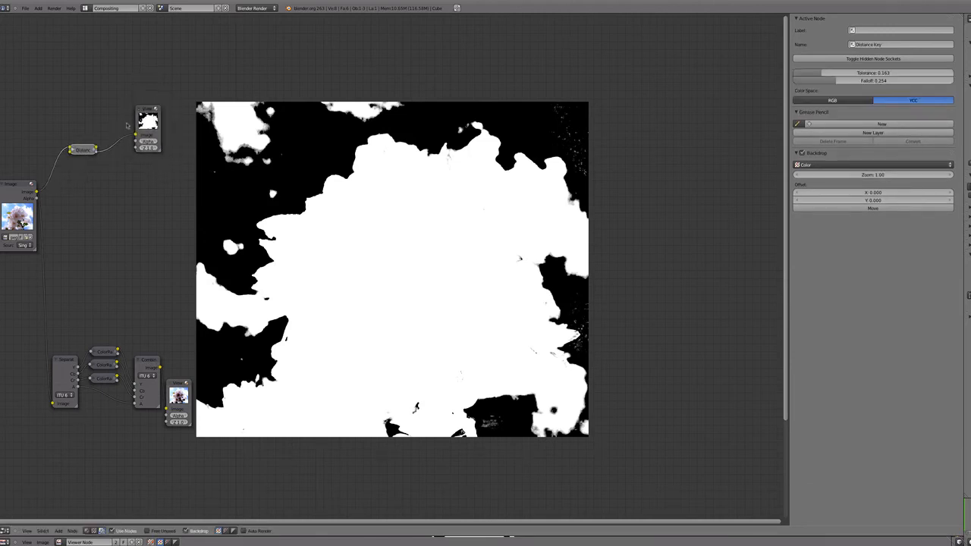
{"action": "left_click_drag", "start_coordinate": [148, 125], "coordinate": [160, 64]}
{"action": "left_click", "coordinate": [78, 153]}
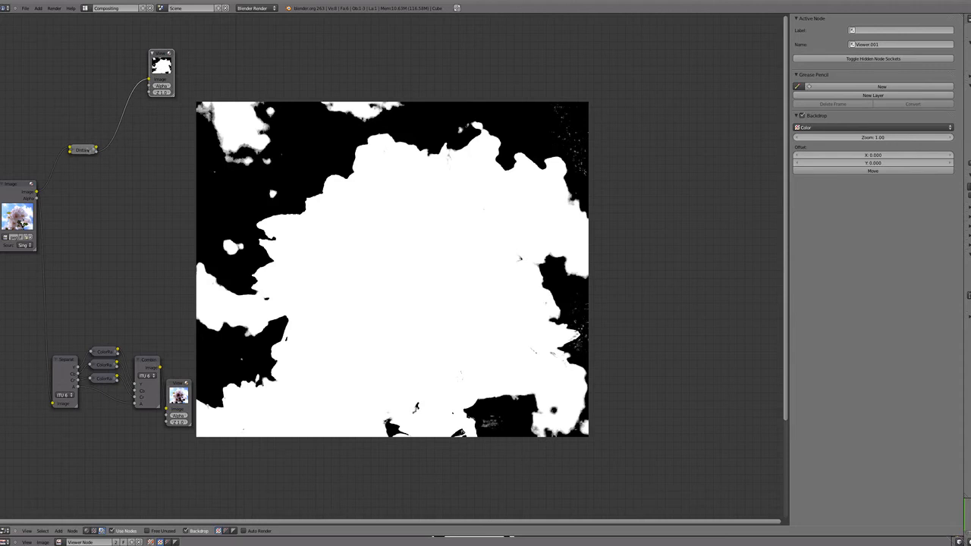
{"action": "left_click_drag", "start_coordinate": [88, 147], "coordinate": [88, 134]}
{"action": "left_click", "coordinate": [161, 62]}
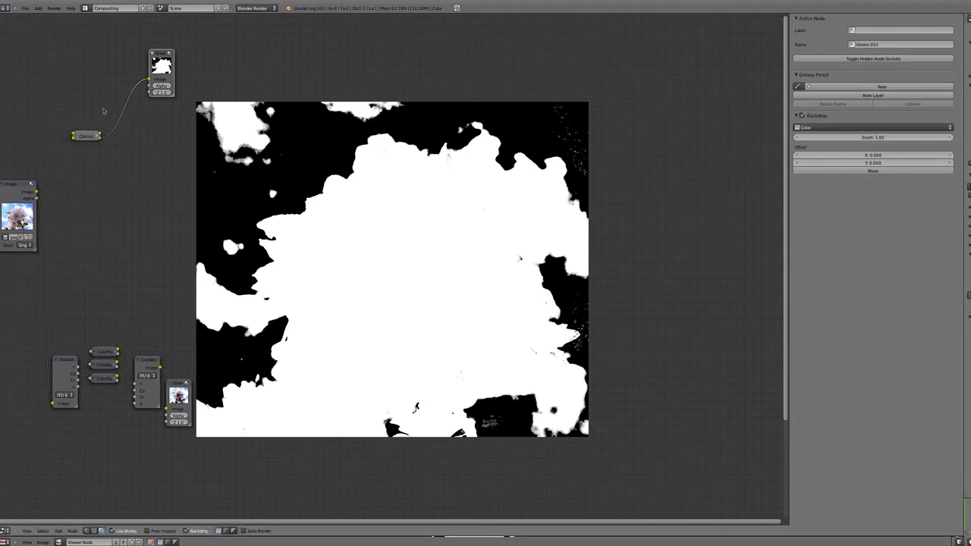
{"action": "left_click", "coordinate": [90, 135]}
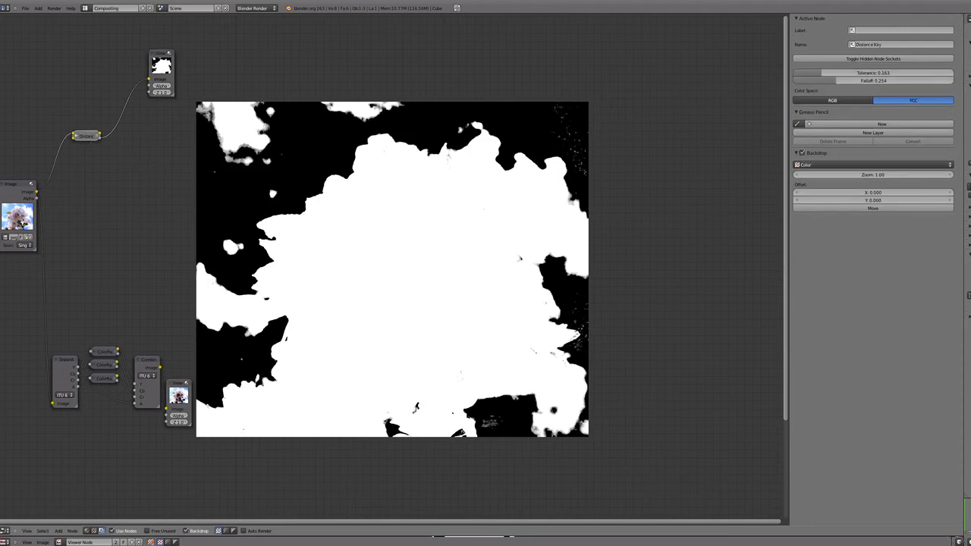
Step: Add an RGB Curves node below the Distance Key and connect the Image node's output to its Image input
{"action": "left_click", "coordinate": [26, 217]}
{"action": "key", "text": "shift+a"}
{"action": "mouse_move", "coordinate": [76, 183]}
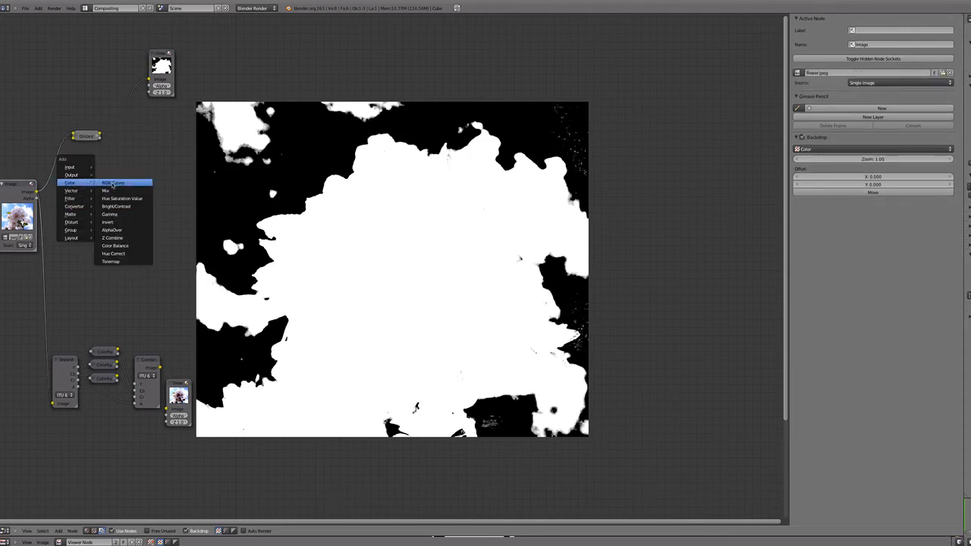
{"action": "left_click", "coordinate": [114, 183]}
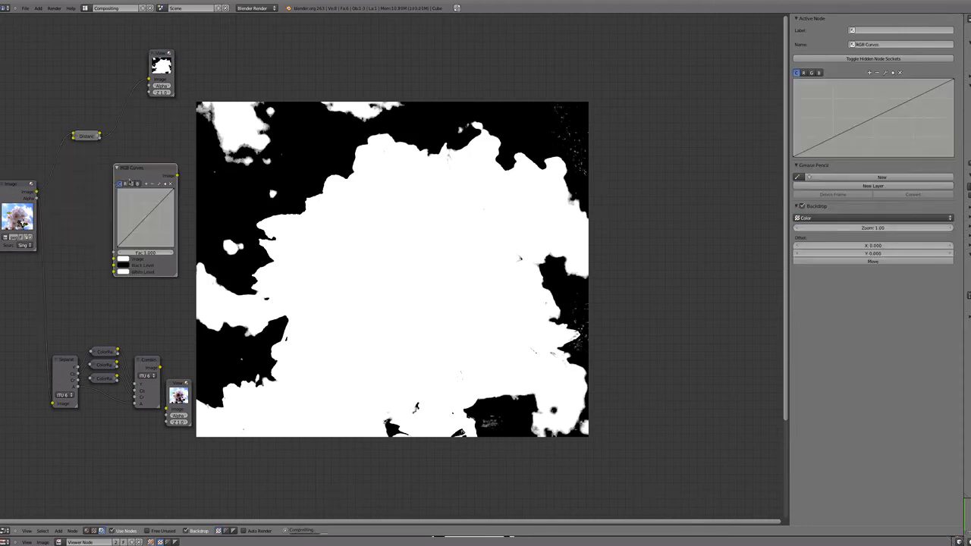
{"action": "left_click_drag", "start_coordinate": [36, 192], "coordinate": [114, 260]}
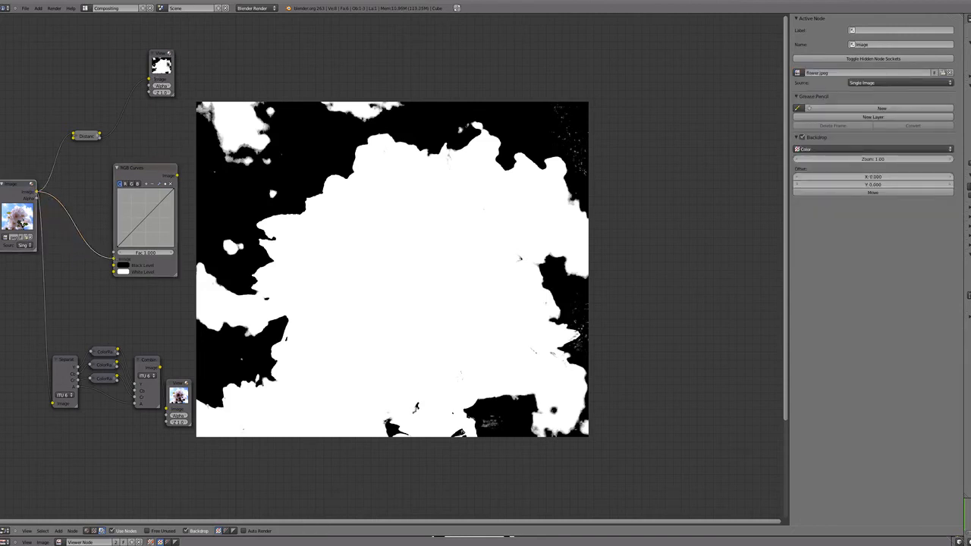
Step: Connect the RGB Curves output to the upper Viewer's Image input, and bend the combined curve downward to darken the picture
{"action": "left_click_drag", "start_coordinate": [168, 66], "coordinate": [248, 153]}
{"action": "left_click_drag", "start_coordinate": [178, 175], "coordinate": [202, 81]}
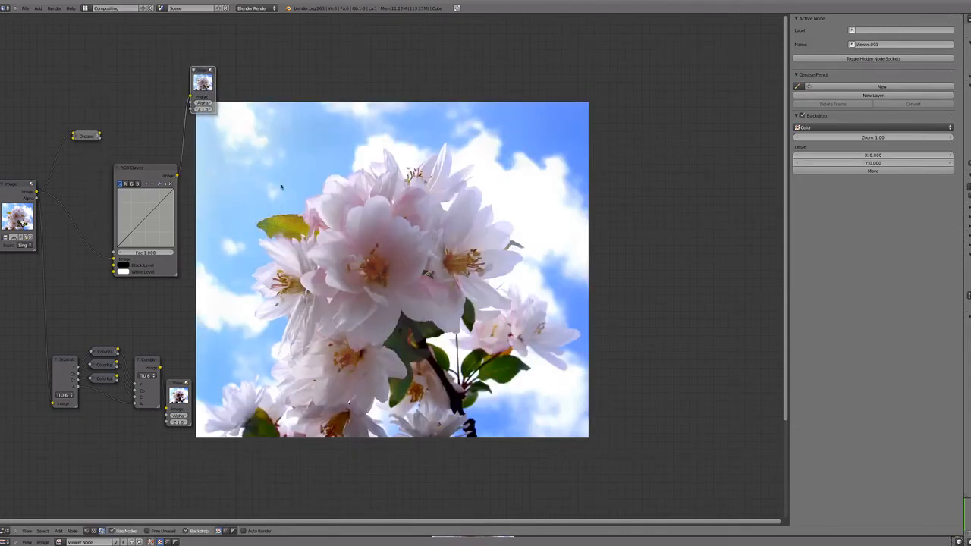
{"action": "left_click", "coordinate": [153, 167]}
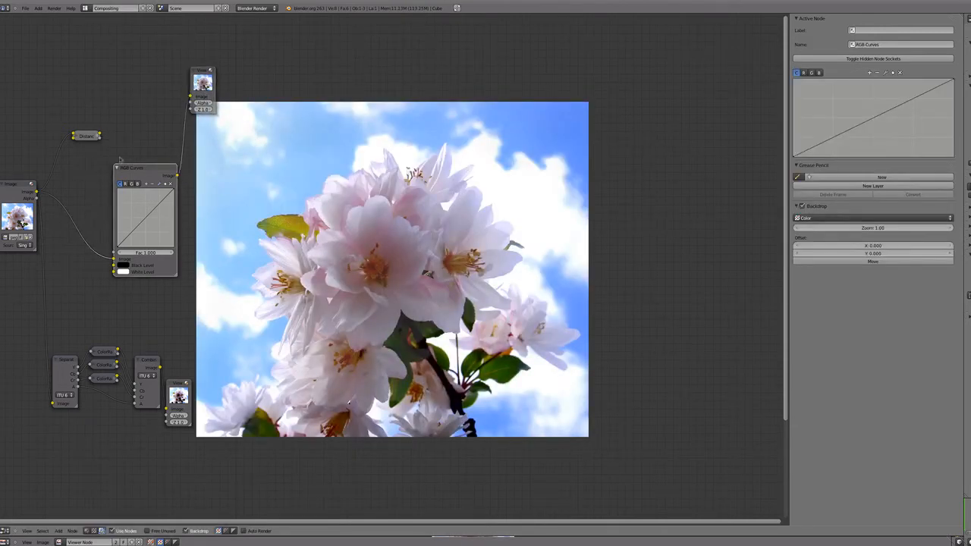
{"action": "left_click_drag", "start_coordinate": [152, 167], "coordinate": [127, 156]}
{"action": "left_click_drag", "start_coordinate": [126, 205], "coordinate": [131, 230]}
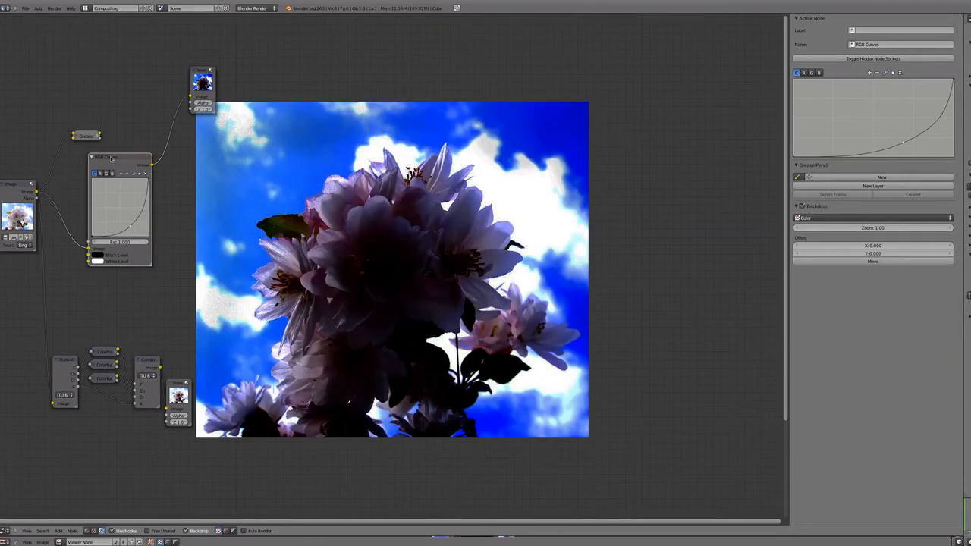
Step: Move the collapsed Distance Key up beside the RGB Curves node and connect its Matte output to the curves' Fac input
{"action": "left_click_drag", "start_coordinate": [85, 136], "coordinate": [62, 122]}
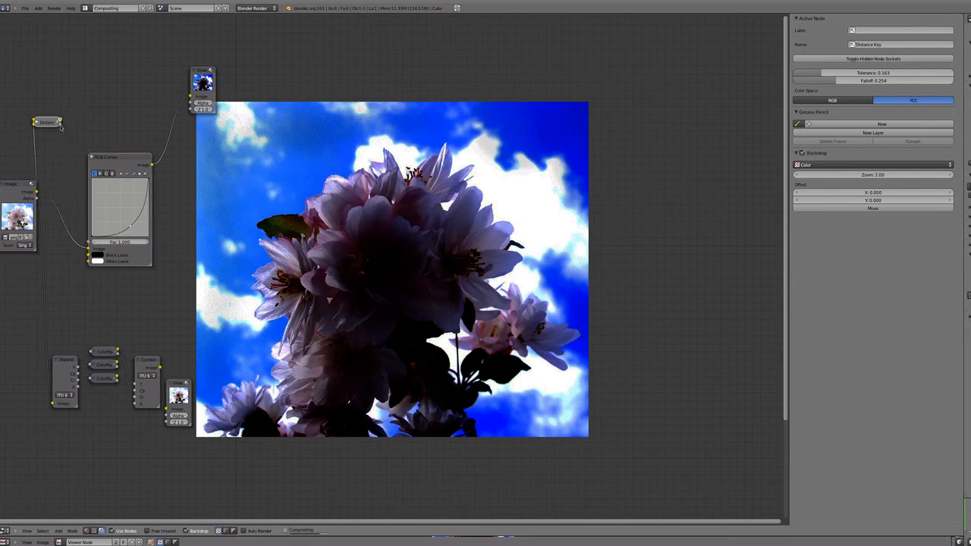
{"action": "left_click", "coordinate": [36, 122]}
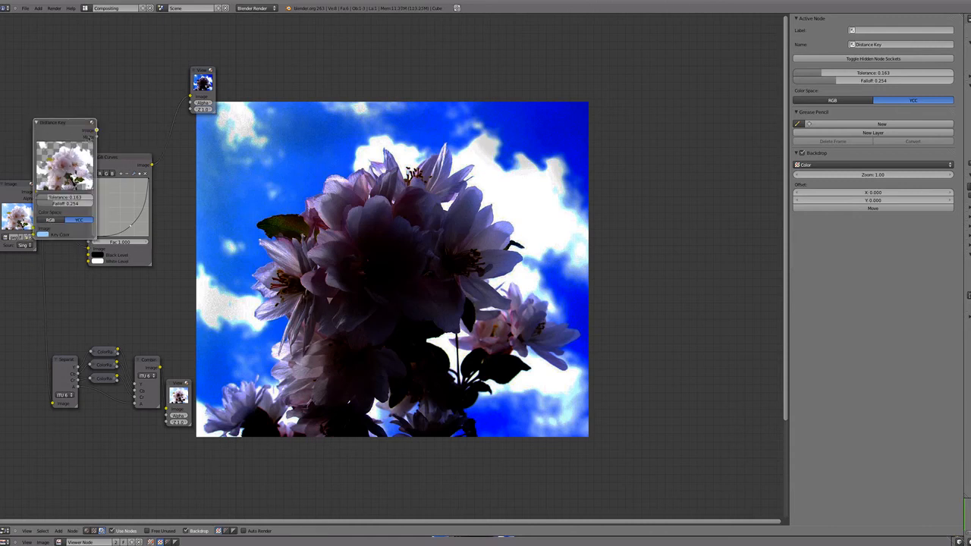
{"action": "left_click_drag", "start_coordinate": [98, 137], "coordinate": [142, 105]}
{"action": "left_click", "coordinate": [36, 122]}
{"action": "left_click_drag", "start_coordinate": [60, 123], "coordinate": [87, 243]}
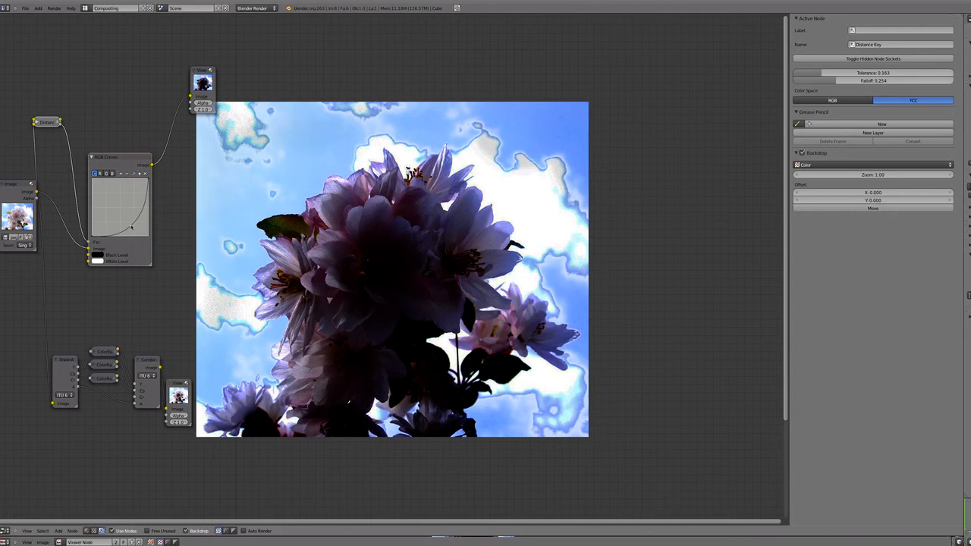
Step: Connect the Distance Key's Matte output to the upper Viewer to view the mask, and delete that Viewer
{"action": "left_click_drag", "start_coordinate": [57, 122], "coordinate": [191, 97]}
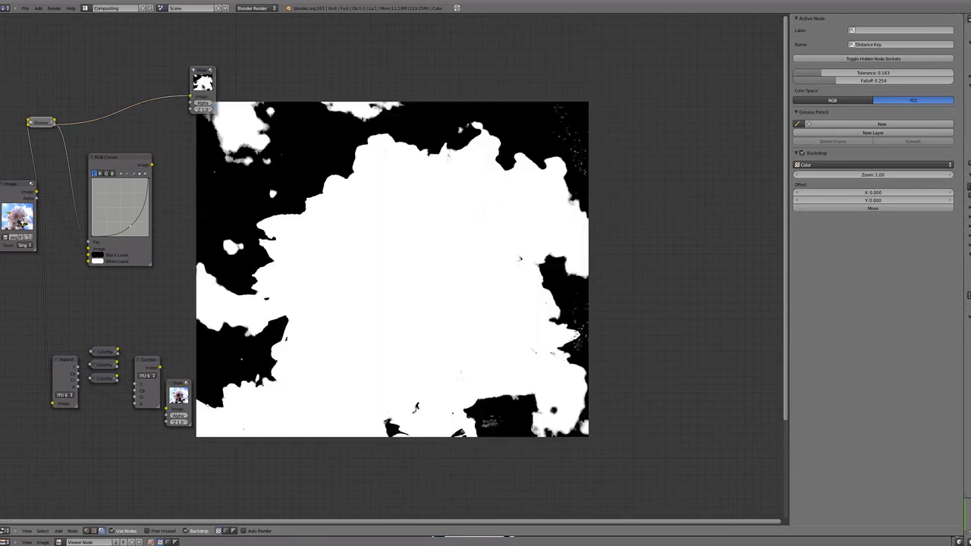
{"action": "left_click", "coordinate": [202, 71]}
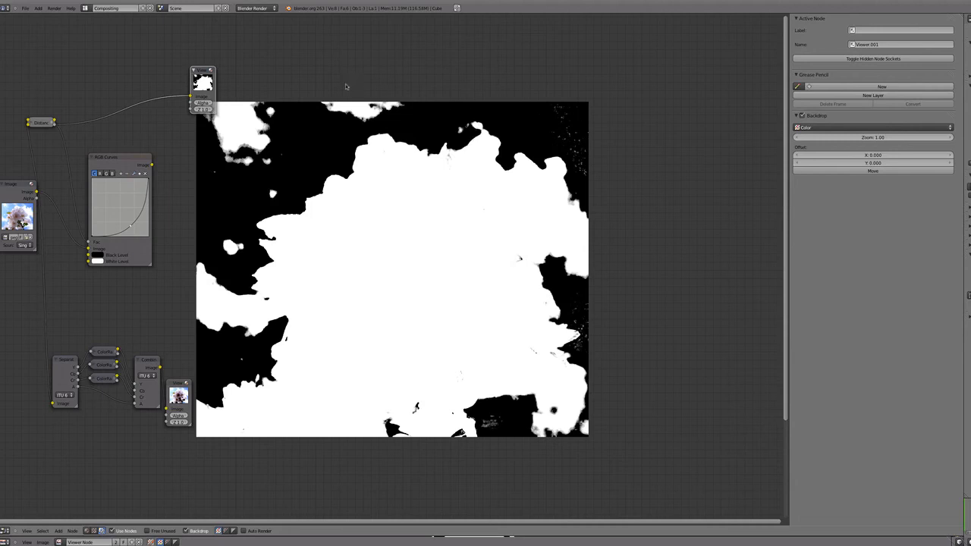
{"action": "left_click_drag", "start_coordinate": [202, 71], "coordinate": [191, 56]}
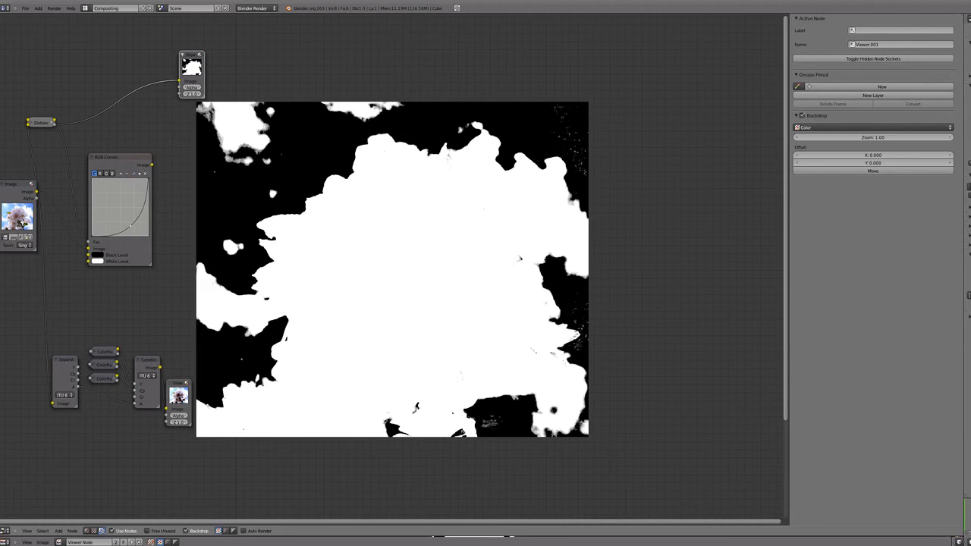
{"action": "left_click_drag", "start_coordinate": [190, 62], "coordinate": [145, 56]}
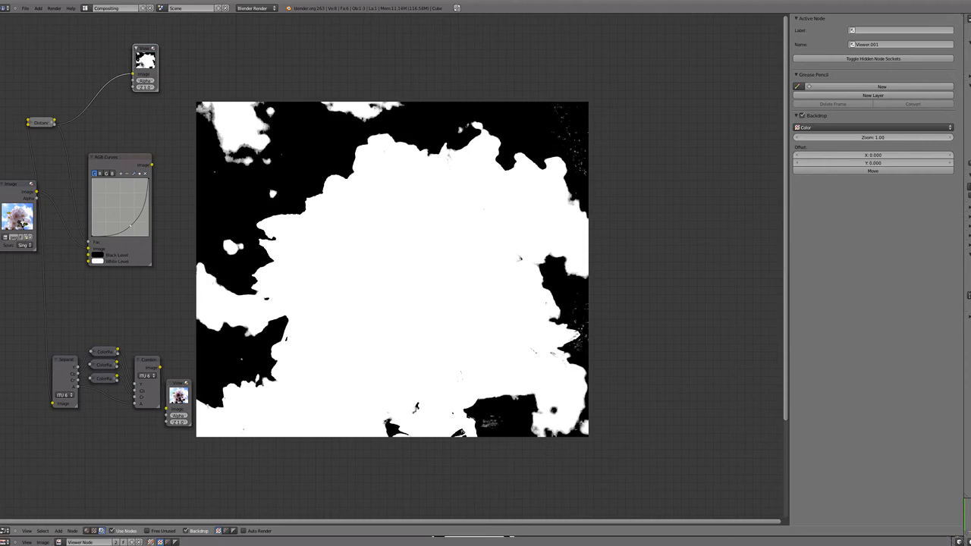
{"action": "key", "text": "x"}
Step: Move the Distance Key higher and insert an Invert node between its Matte output and the RGB Curves' Fac input
{"action": "left_click_drag", "start_coordinate": [44, 123], "coordinate": [34, 77]}
{"action": "key", "text": "shift+a"}
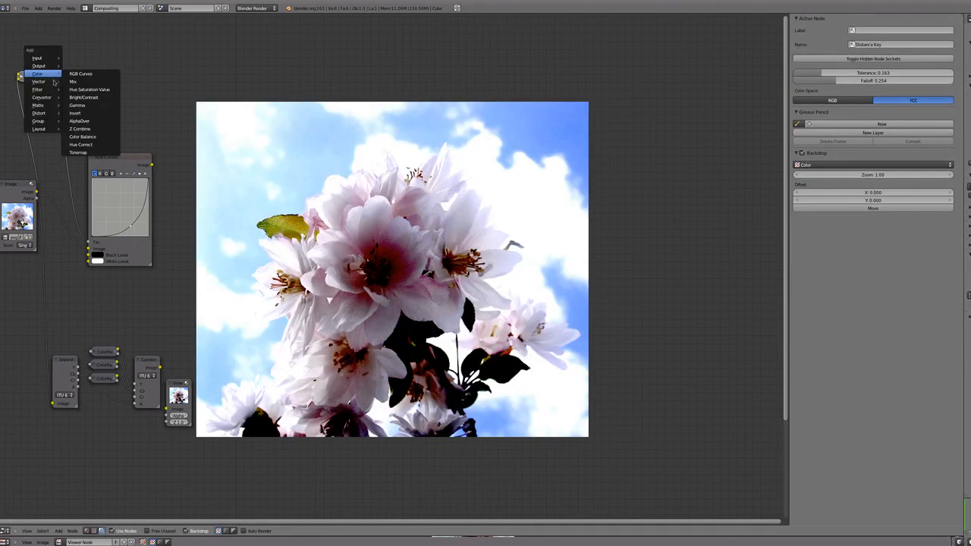
{"action": "mouse_move", "coordinate": [42, 74]}
{"action": "left_click", "coordinate": [75, 113]}
{"action": "left_click_drag", "start_coordinate": [107, 101], "coordinate": [66, 62]}
Step: Keep only RGB enabled on the Invert node, and place it collapsed below the Distance Key
{"action": "left_click", "coordinate": [64, 77]}
{"action": "left_click", "coordinate": [68, 75]}
{"action": "left_click", "coordinate": [65, 85]}
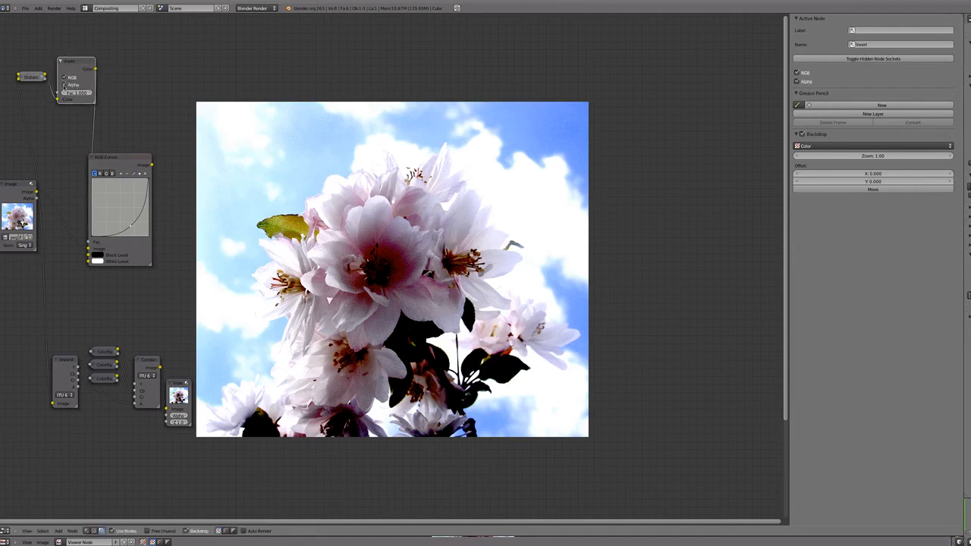
{"action": "left_click", "coordinate": [65, 85]}
{"action": "left_click", "coordinate": [64, 78]}
{"action": "left_click", "coordinate": [64, 78]}
{"action": "left_click_drag", "start_coordinate": [64, 62], "coordinate": [58, 130]}
{"action": "left_click", "coordinate": [53, 76]}
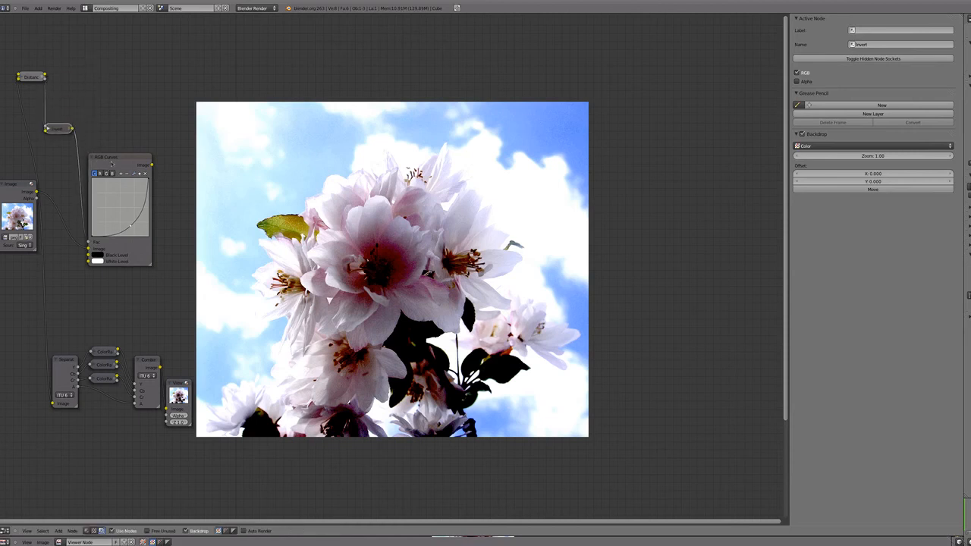
Step: Move the RGB Curves node up beside the Invert node and return its combined curve to a straight line
{"action": "left_click_drag", "start_coordinate": [117, 158], "coordinate": [139, 126]}
{"action": "left_click", "coordinate": [155, 195]}
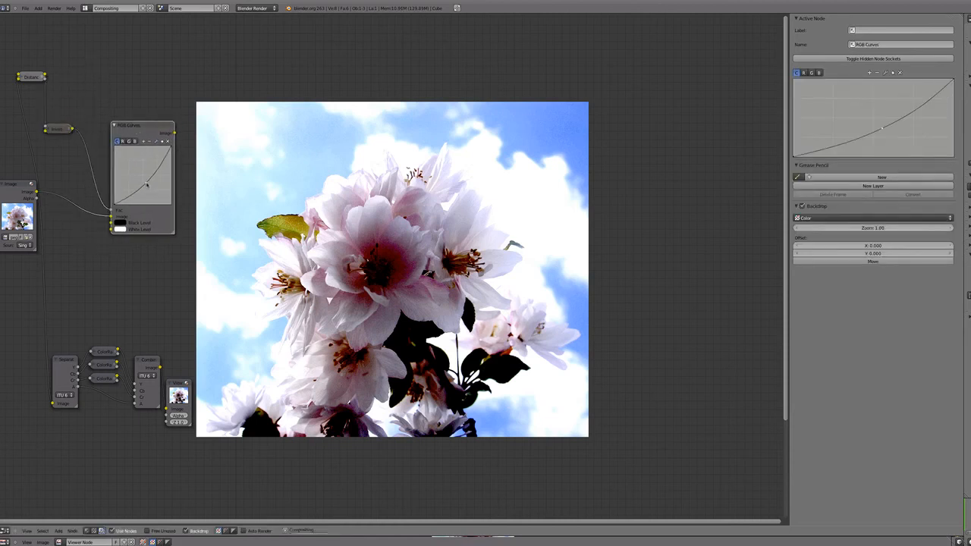
{"action": "left_click", "coordinate": [167, 141]}
{"action": "left_click", "coordinate": [9, 195]}
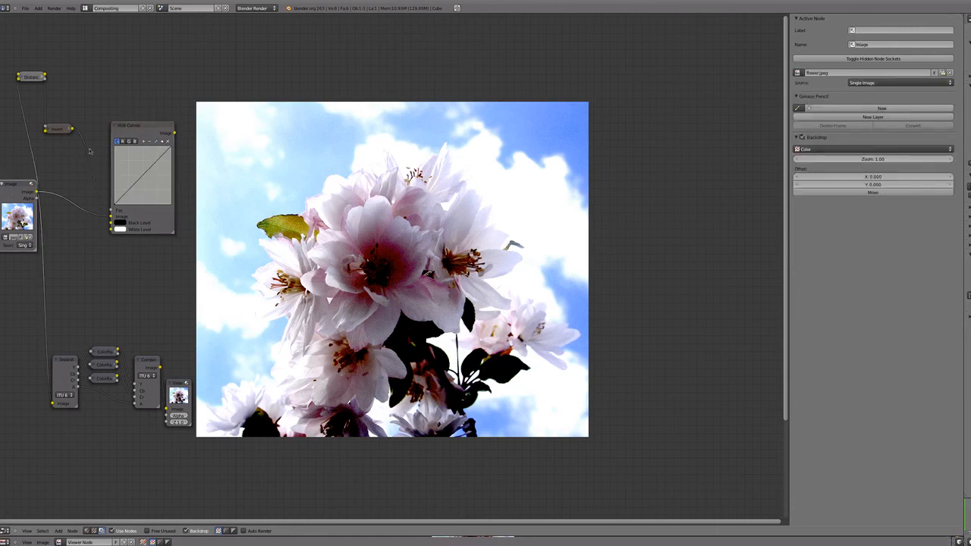
{"action": "left_click_drag", "start_coordinate": [145, 133], "coordinate": [125, 121]}
Step: Add a Viewer node above the RGB Curves and connect the curves' Image output to it
{"action": "key", "text": "shift+a"}
{"action": "mouse_move", "coordinate": [187, 119]}
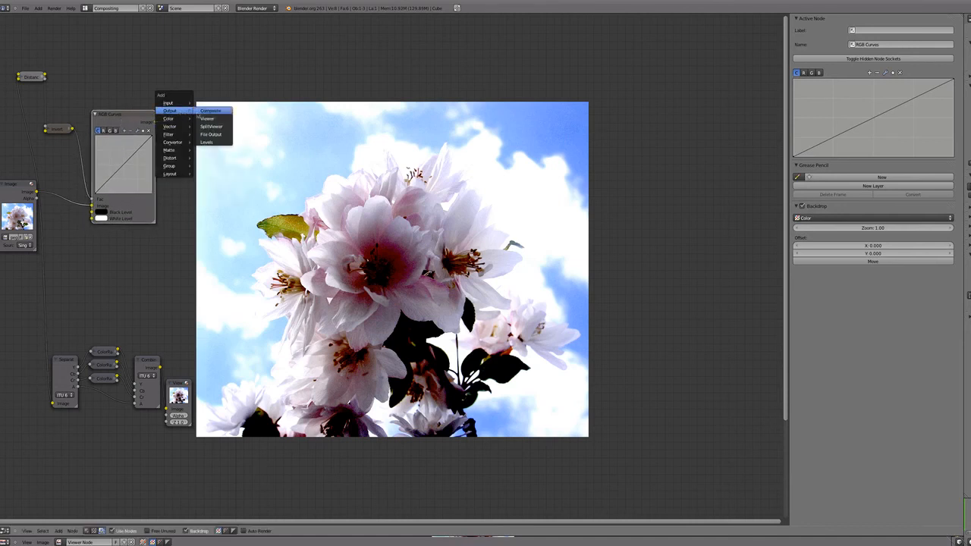
{"action": "left_click", "coordinate": [209, 119]}
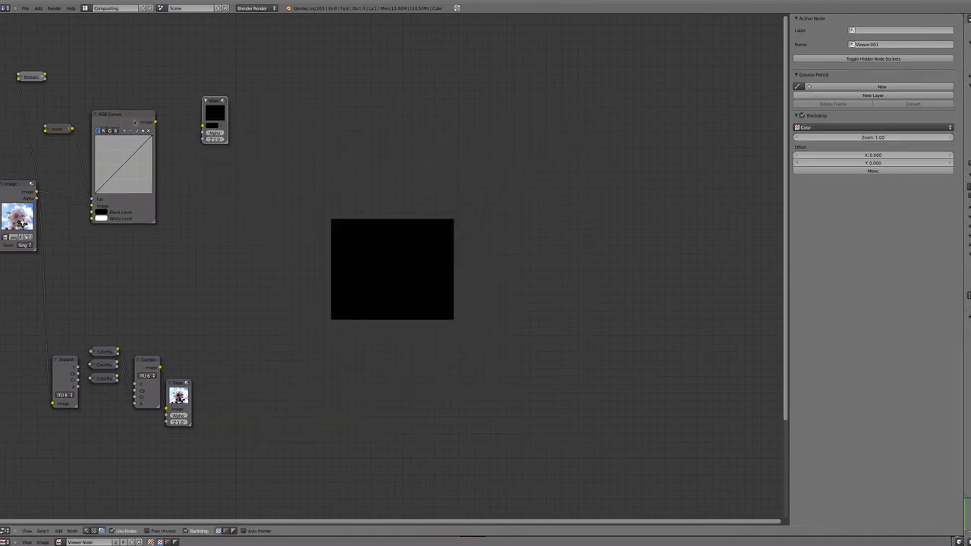
{"action": "left_click", "coordinate": [135, 122], "text": "shift"}
{"action": "key", "text": "f"}
{"action": "left_click_drag", "start_coordinate": [215, 101], "coordinate": [218, 53]}
Step: Try bending the RGB Curves' combined curve downward, and try the same on the green curve
{"action": "mouse_move", "coordinate": [127, 165]}
{"action": "left_mouse_down"}
{"action": "mouse_move", "coordinate": [139, 187]}
{"action": "mouse_move", "coordinate": [105, 146]}
{"action": "mouse_move", "coordinate": [135, 179]}
{"action": "mouse_move", "coordinate": [131, 170]}
{"action": "left_mouse_up"}
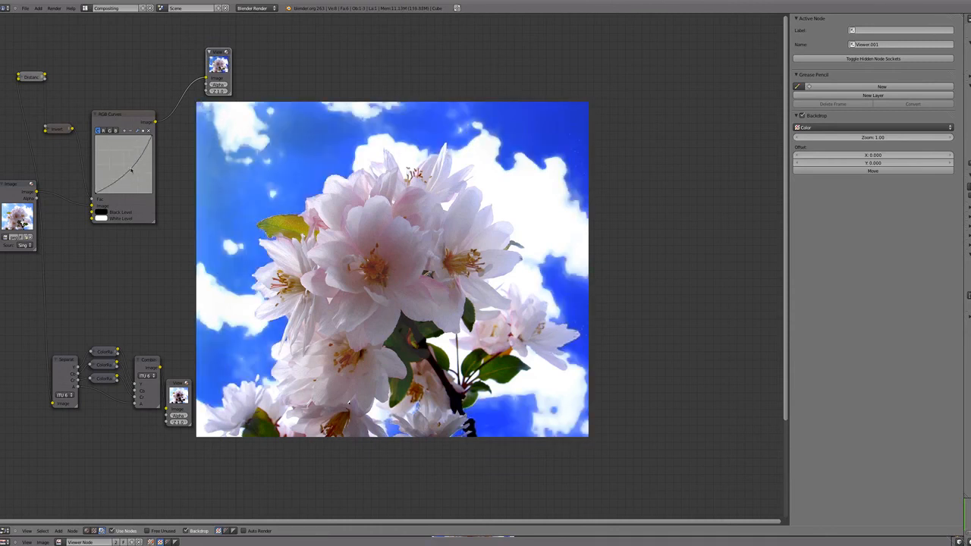
{"action": "left_click", "coordinate": [148, 131]}
{"action": "left_click", "coordinate": [124, 161]}
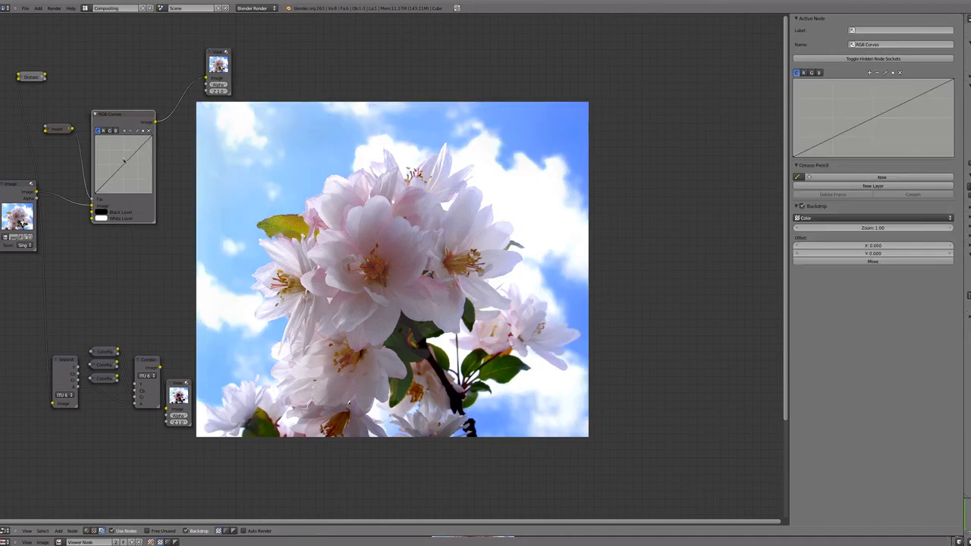
{"action": "left_click", "coordinate": [110, 131]}
{"action": "mouse_move", "coordinate": [122, 164]}
{"action": "left_mouse_down"}
{"action": "mouse_move", "coordinate": [115, 151]}
{"action": "mouse_move", "coordinate": [135, 189]}
{"action": "mouse_move", "coordinate": [126, 174]}
{"action": "left_mouse_up"}
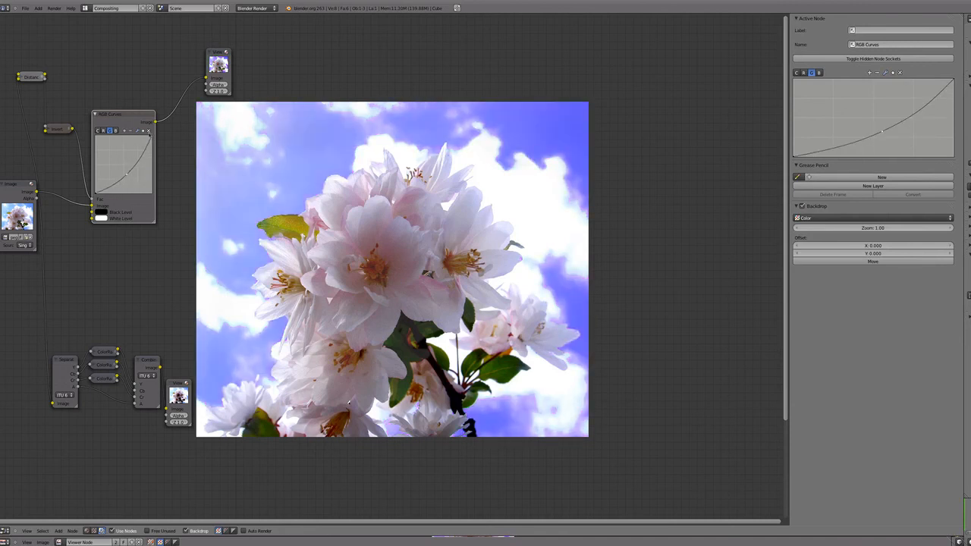
{"action": "left_click", "coordinate": [148, 132]}
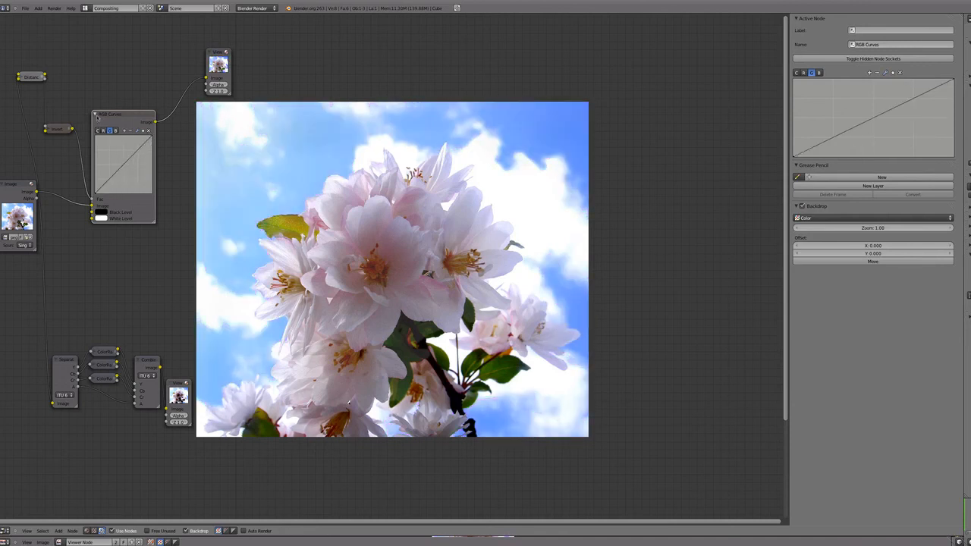
Step: Collapse the RGB Curves node and move it beneath the Invert node
{"action": "left_click", "coordinate": [95, 113]}
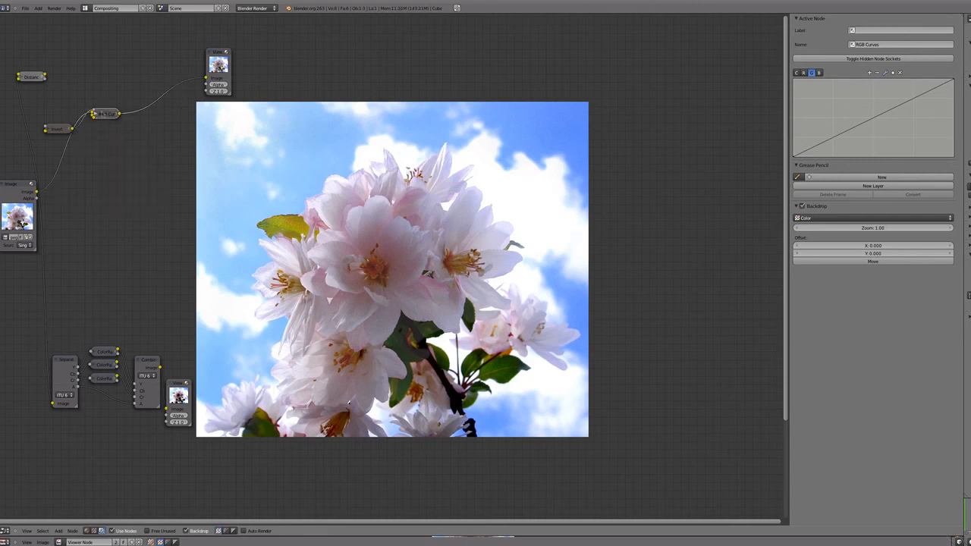
{"action": "left_click_drag", "start_coordinate": [106, 118], "coordinate": [81, 161]}
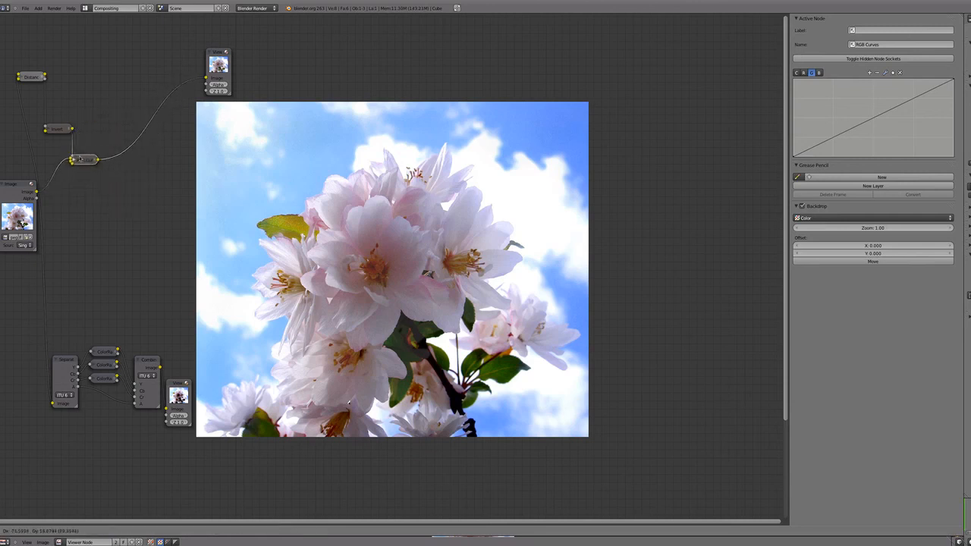
{"action": "key", "text": "shift+a"}
{"action": "mouse_move", "coordinate": [116, 168]}
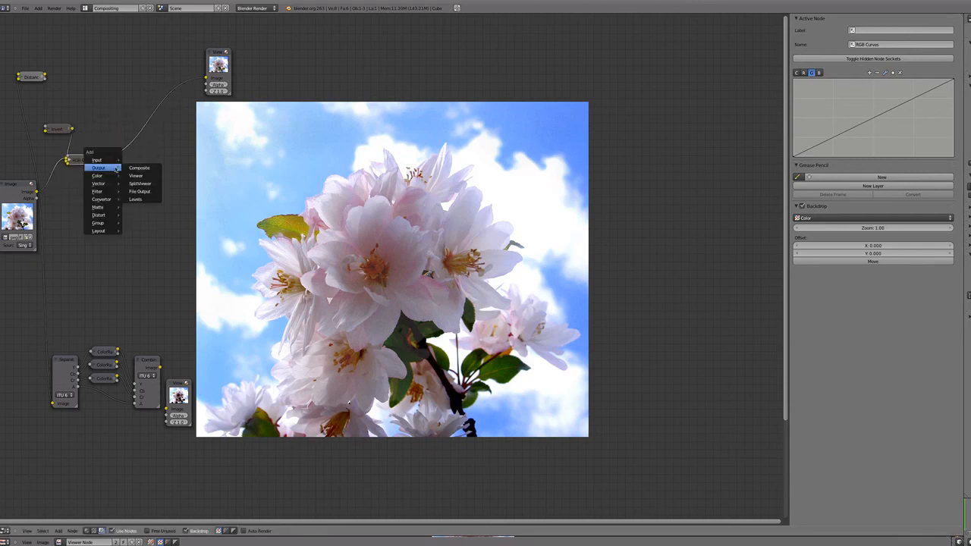
{"action": "left_click", "coordinate": [77, 160]}
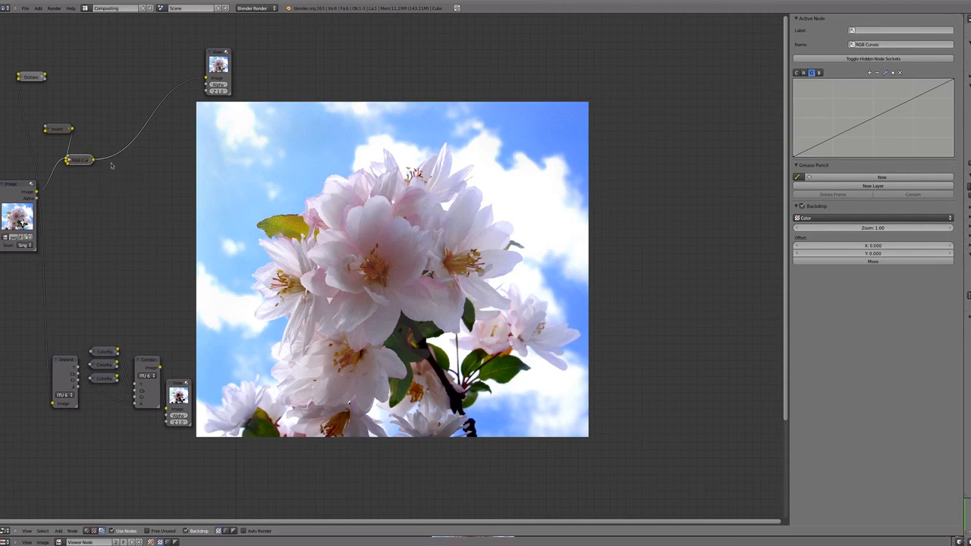
Step: Insert a Hue Saturation Value node between the RGB Curves and the upper Viewer, and set its Hue to 0.404
{"action": "key", "text": "shift+a"}
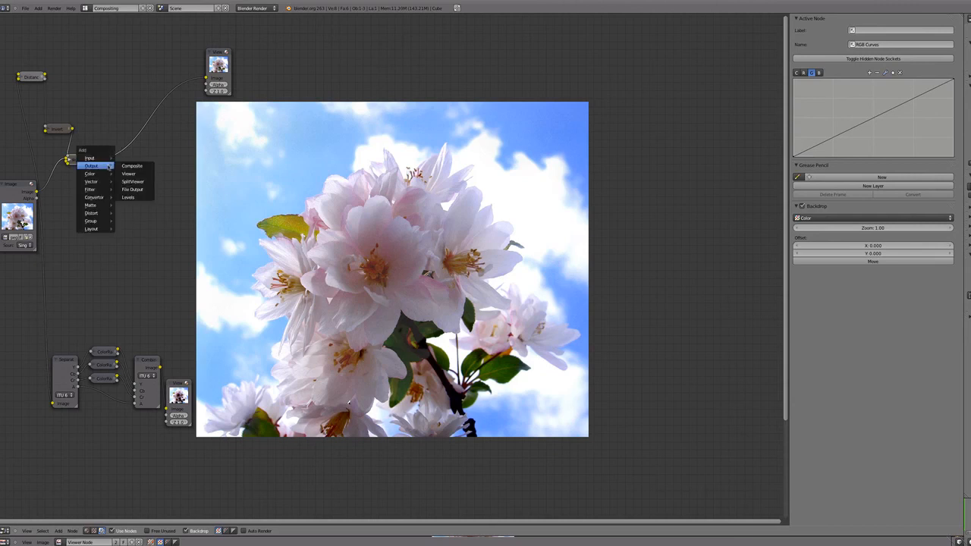
{"action": "mouse_move", "coordinate": [91, 173]}
{"action": "left_click", "coordinate": [135, 190]}
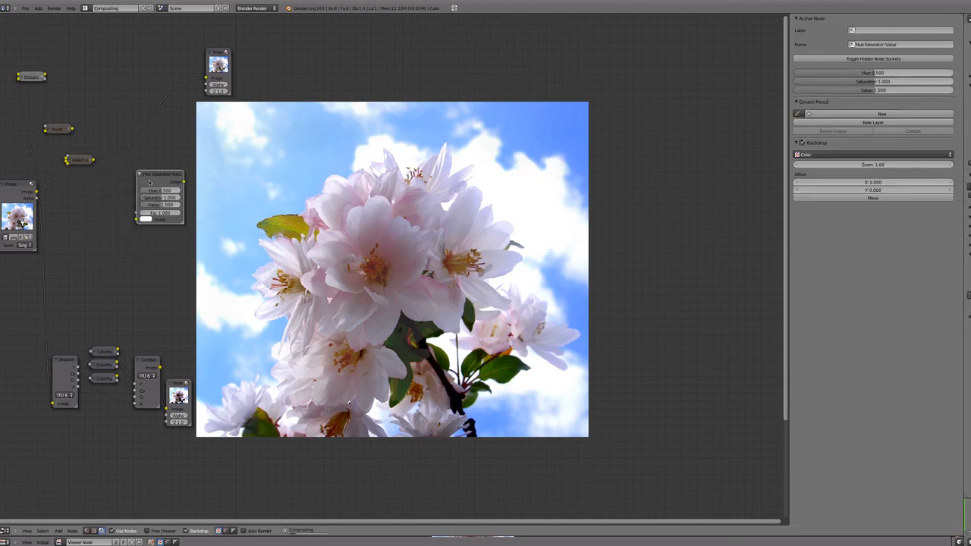
{"action": "left_click", "coordinate": [129, 129]}
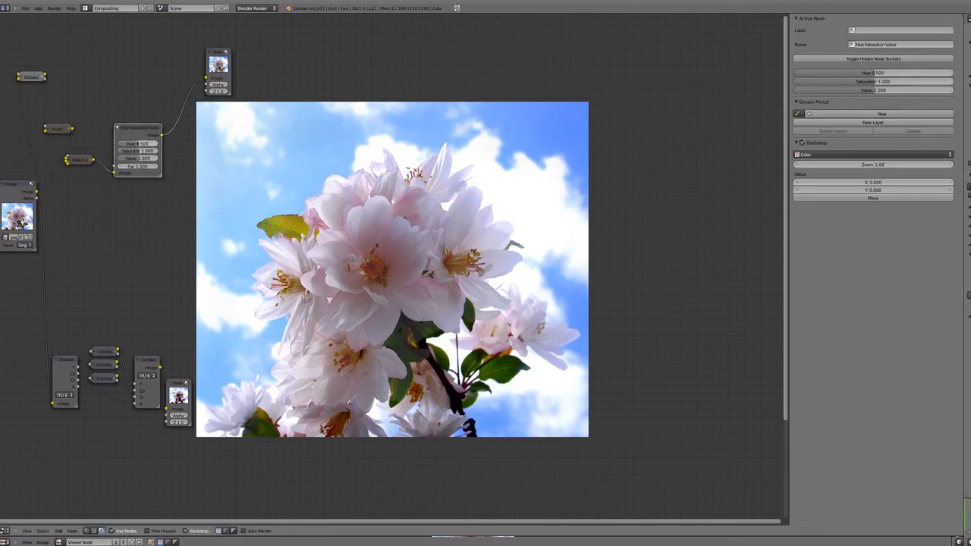
{"action": "left_click_drag", "start_coordinate": [136, 144], "coordinate": [134, 145]}
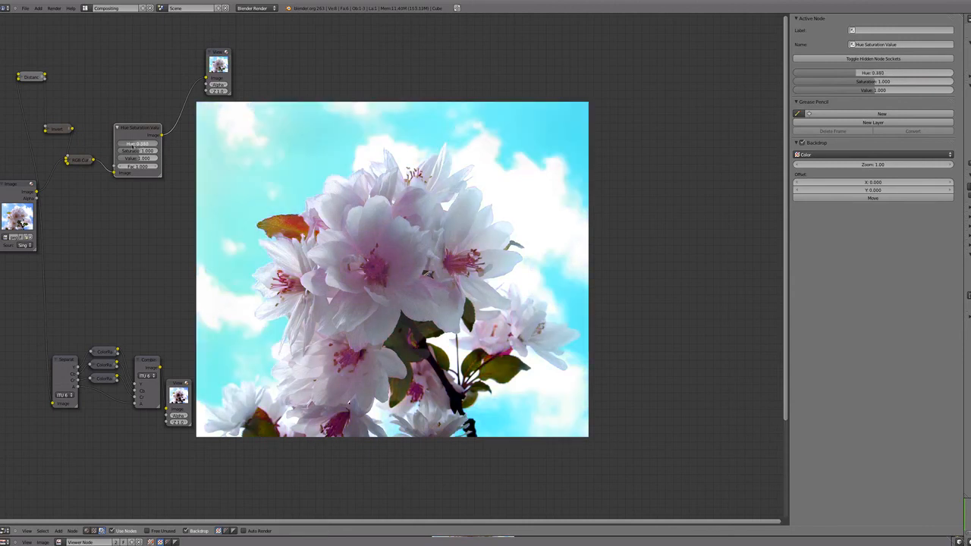
{"action": "left_click_drag", "start_coordinate": [134, 145], "coordinate": [134, 146]}
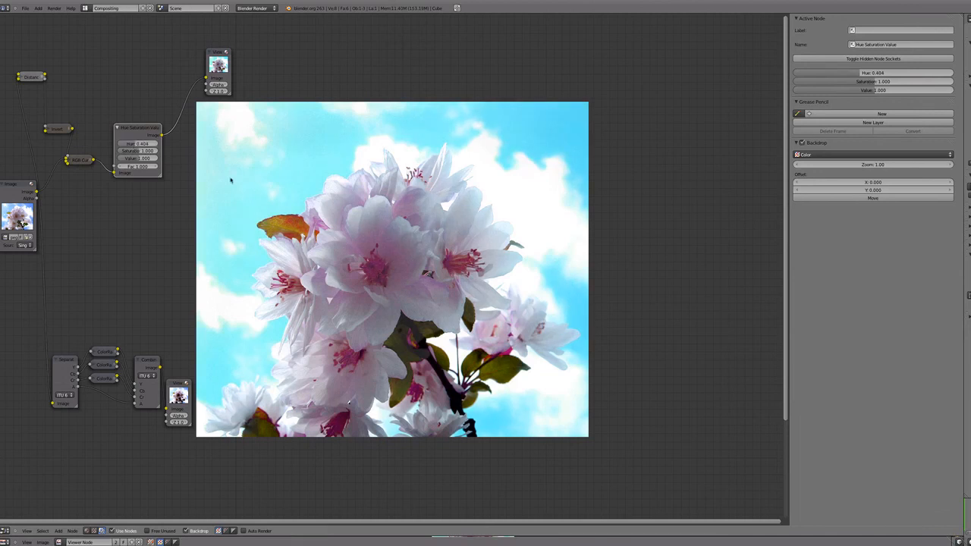
Step: Place the Hue Saturation Value node collapsed just below the RGB Curves node's output, and mute it
{"action": "left_click", "coordinate": [118, 128]}
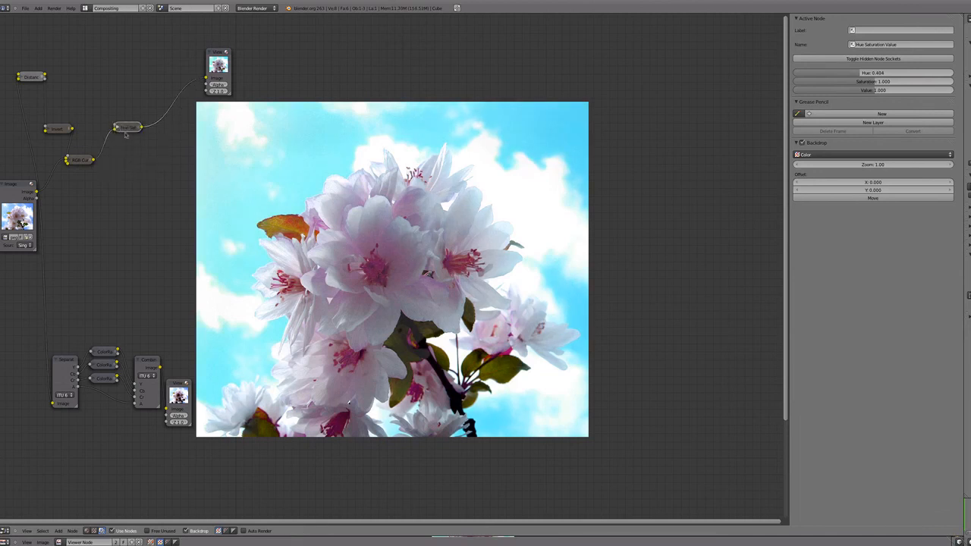
{"action": "left_click_drag", "start_coordinate": [123, 129], "coordinate": [125, 182]}
{"action": "key", "text": "m"}
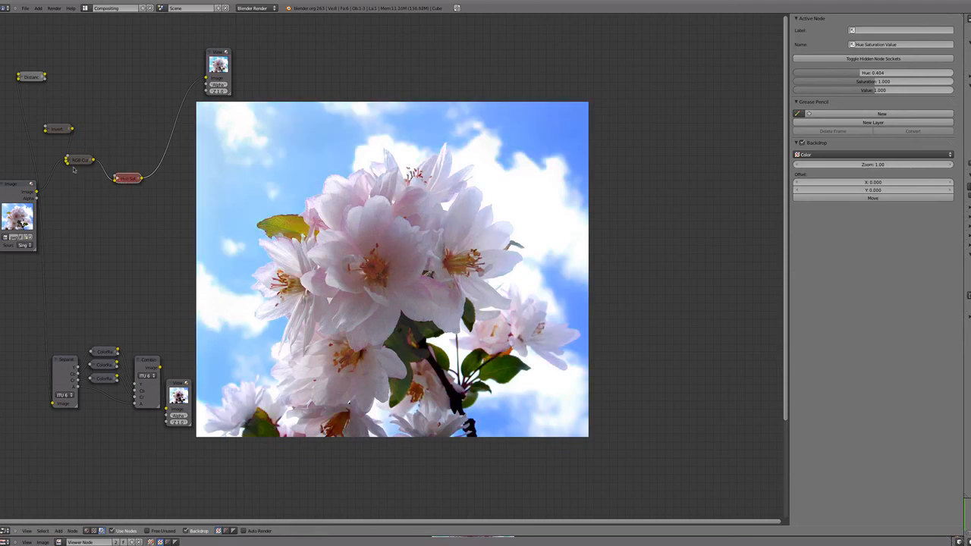
Step: Expand the RGB Curves node and bend its blue channel curve upward
{"action": "left_click", "coordinate": [70, 161]}
{"action": "left_click", "coordinate": [66, 160]}
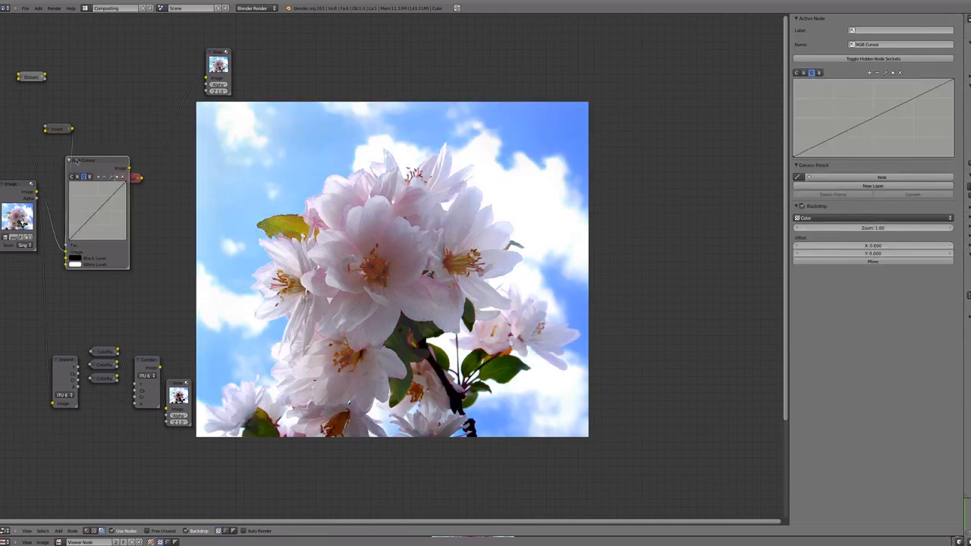
{"action": "left_click", "coordinate": [78, 175]}
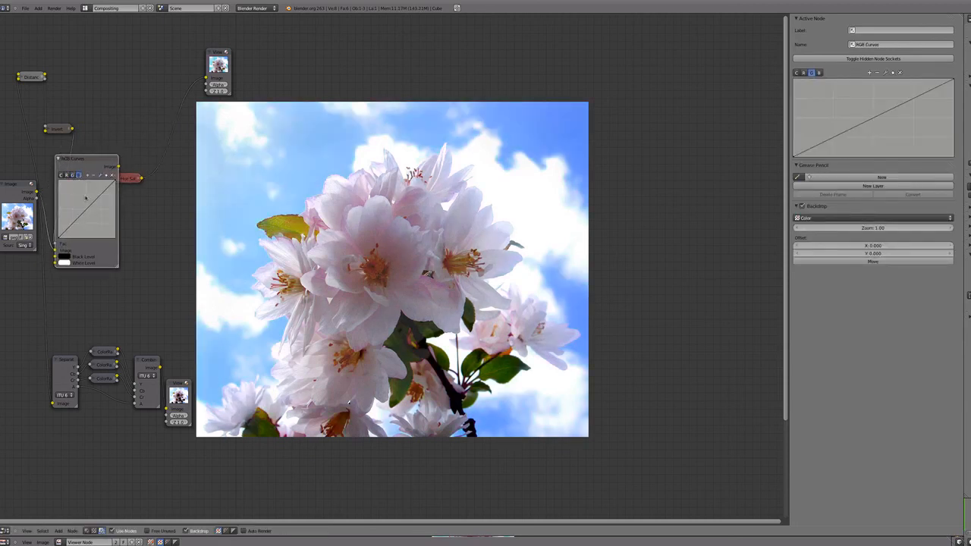
{"action": "mouse_move", "coordinate": [87, 208]}
{"action": "left_mouse_down"}
{"action": "mouse_move", "coordinate": [92, 216]}
{"action": "mouse_move", "coordinate": [78, 200]}
{"action": "left_mouse_up"}
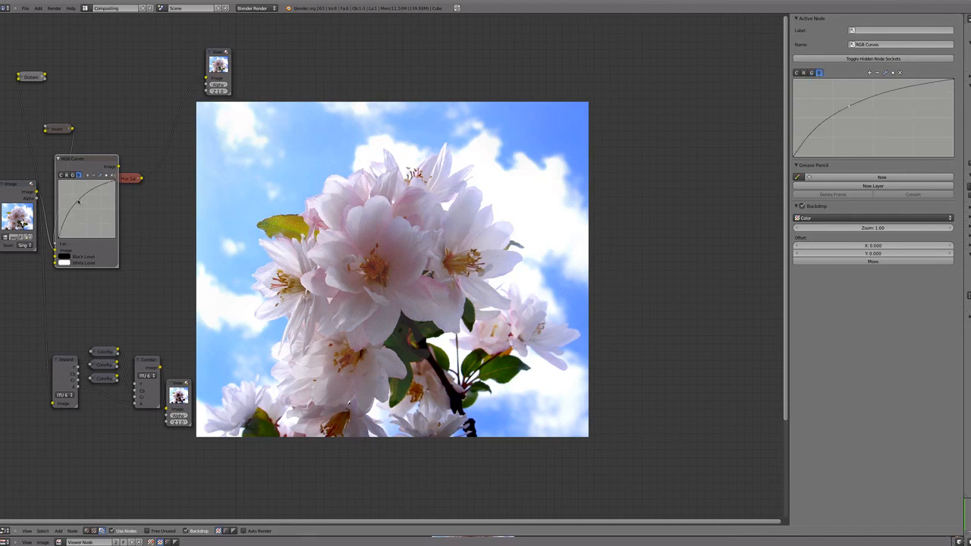
Step: Move the RGB Curves node up beside the Invert node and the Hue Saturation Value node below it, and reset the blue channel curve
{"action": "left_click_drag", "start_coordinate": [84, 164], "coordinate": [78, 113]}
{"action": "left_click_drag", "start_coordinate": [127, 178], "coordinate": [160, 233]}
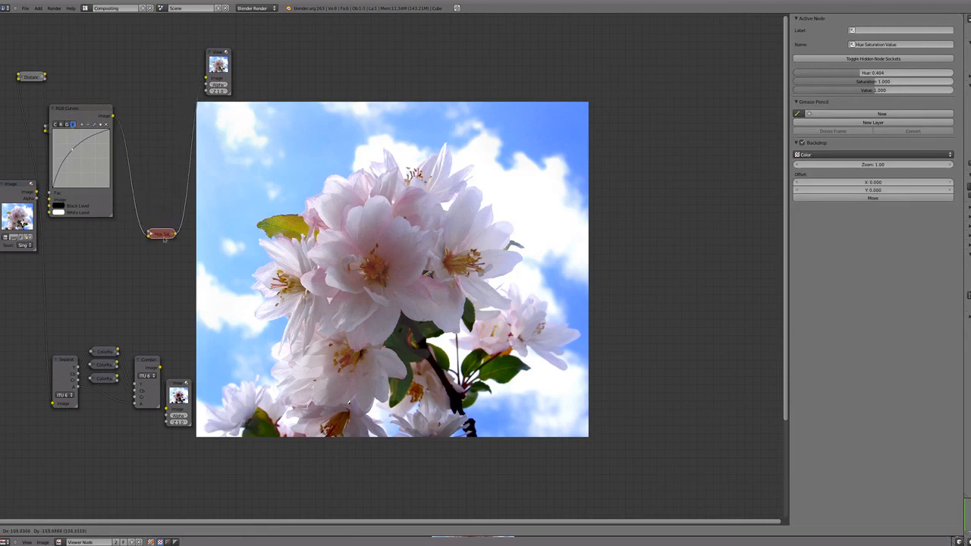
{"action": "left_click_drag", "start_coordinate": [84, 114], "coordinate": [108, 140]}
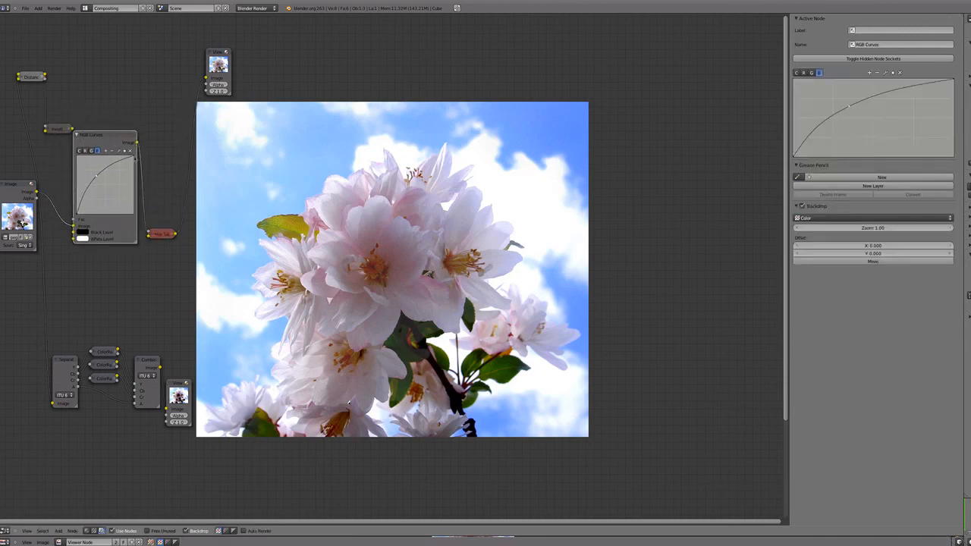
{"action": "left_click", "coordinate": [130, 150]}
Step: Try upward bends on the RGB Curves node's combined and blue channel curves, and clear the added points
{"action": "left_click", "coordinate": [79, 151]}
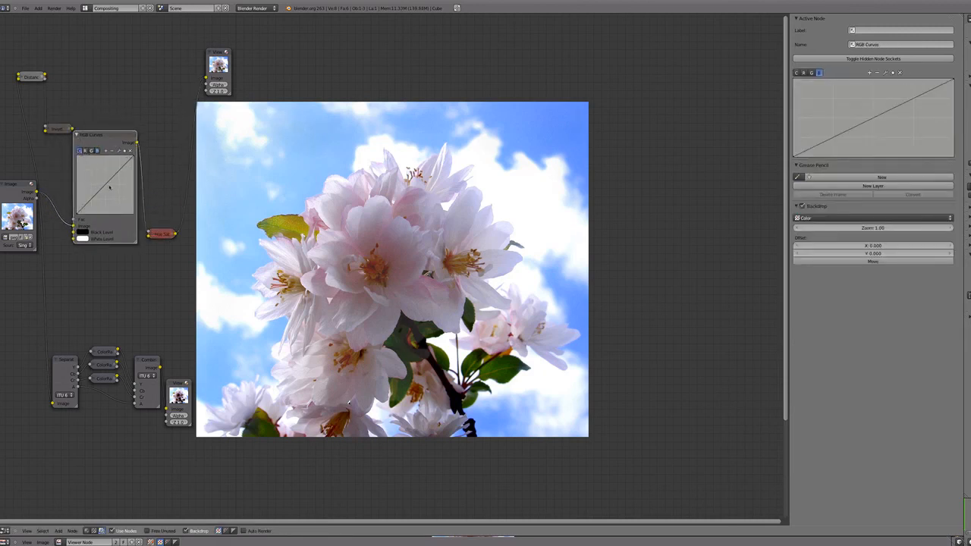
{"action": "left_click_drag", "start_coordinate": [109, 187], "coordinate": [91, 167]}
{"action": "left_click", "coordinate": [129, 151]}
{"action": "left_click", "coordinate": [97, 150]}
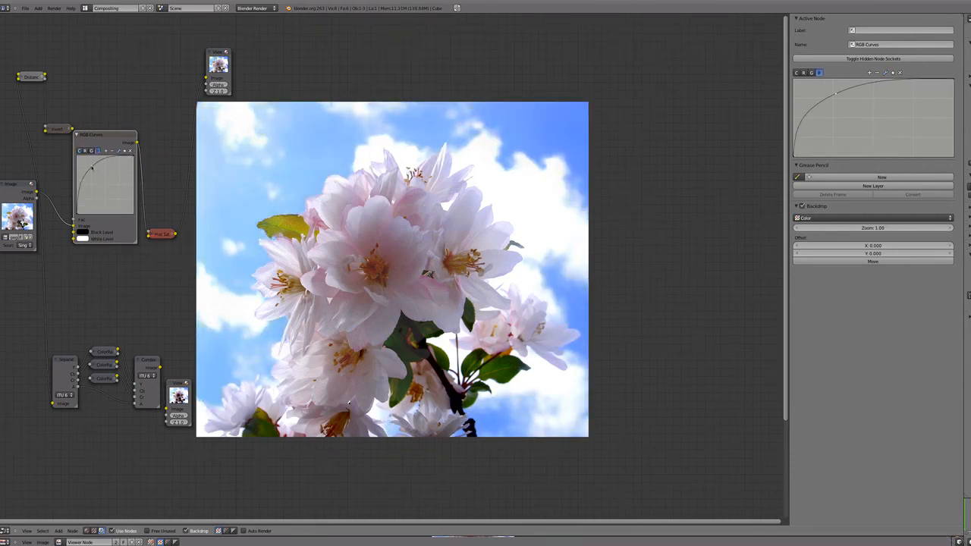
{"action": "left_click", "coordinate": [129, 151]}
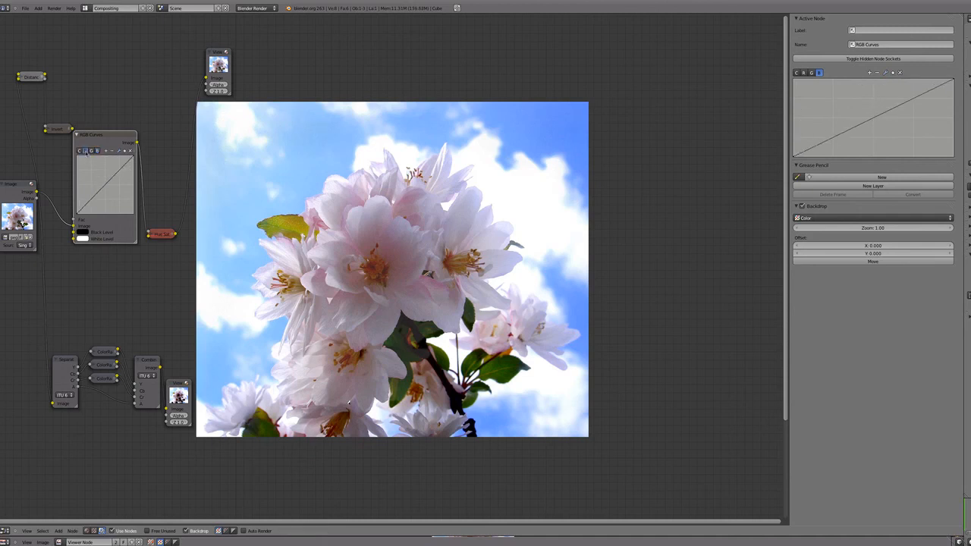
Step: Bend the red channel curve strongly downward and collapse the RGB Curves node
{"action": "left_click_drag", "start_coordinate": [109, 187], "coordinate": [116, 202]}
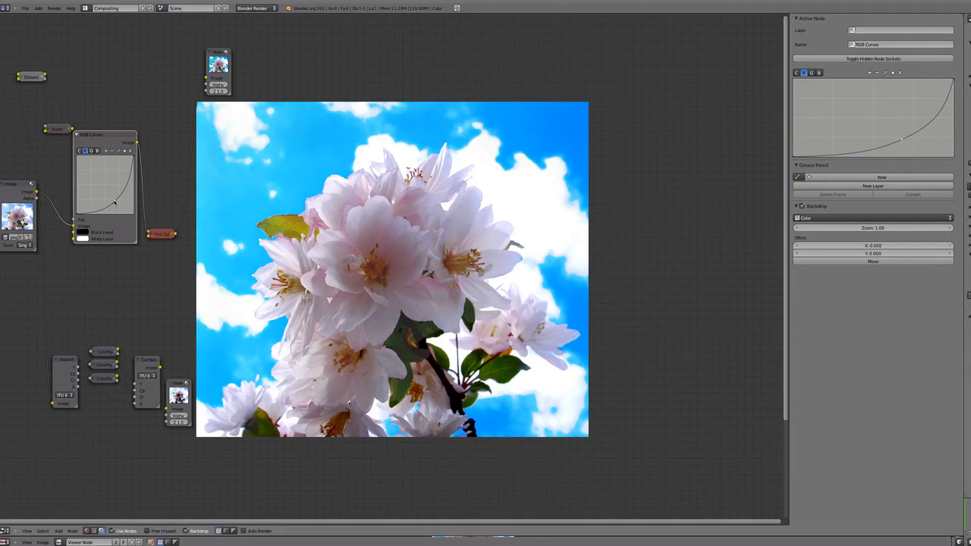
{"action": "left_click", "coordinate": [76, 135]}
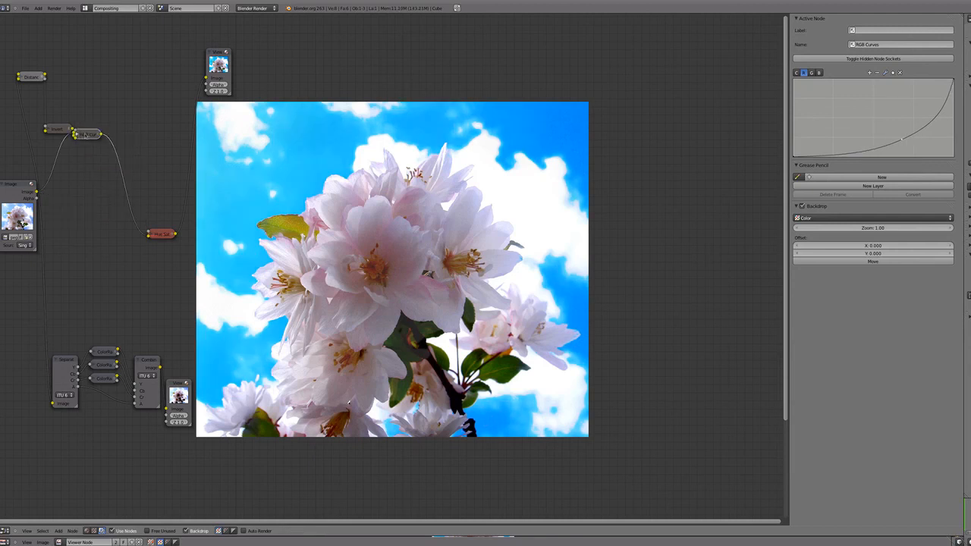
Step: Rearrange the collapsed RGB Curves, Distance Key and Hue Saturation Value nodes, and unmute the Hue Saturation Value node
{"action": "left_click_drag", "start_coordinate": [80, 135], "coordinate": [100, 154]}
{"action": "left_click_drag", "start_coordinate": [162, 234], "coordinate": [157, 213]}
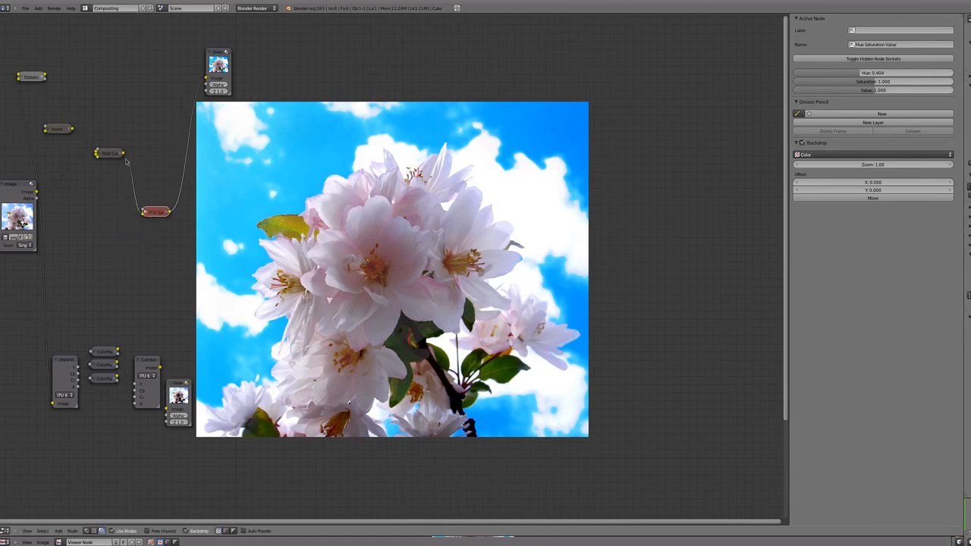
{"action": "mouse_move", "coordinate": [110, 158]}
{"action": "left_mouse_down"}
{"action": "mouse_move", "coordinate": [87, 184]}
{"action": "mouse_move", "coordinate": [107, 161]}
{"action": "left_mouse_up"}
{"action": "left_click_drag", "start_coordinate": [36, 77], "coordinate": [25, 88]}
{"action": "left_click_drag", "start_coordinate": [150, 209], "coordinate": [162, 128]}
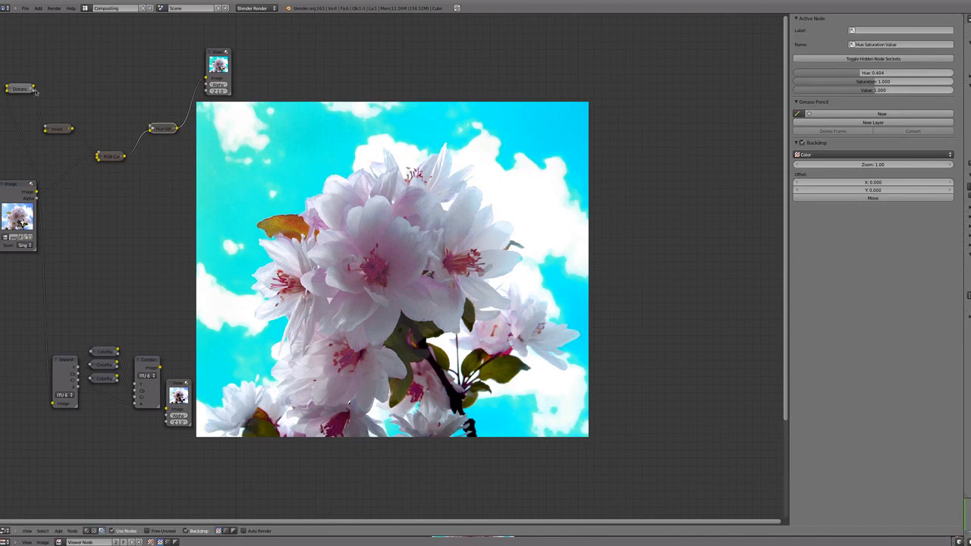
Step: Link the Distance Key's matte output directly to the Hue Saturation Value node's factor, and shift the Invert node slightly up
{"action": "left_click_drag", "start_coordinate": [34, 90], "coordinate": [166, 112]}
{"action": "left_click", "coordinate": [61, 129]}
{"action": "left_click_drag", "start_coordinate": [61, 129], "coordinate": [62, 123]}
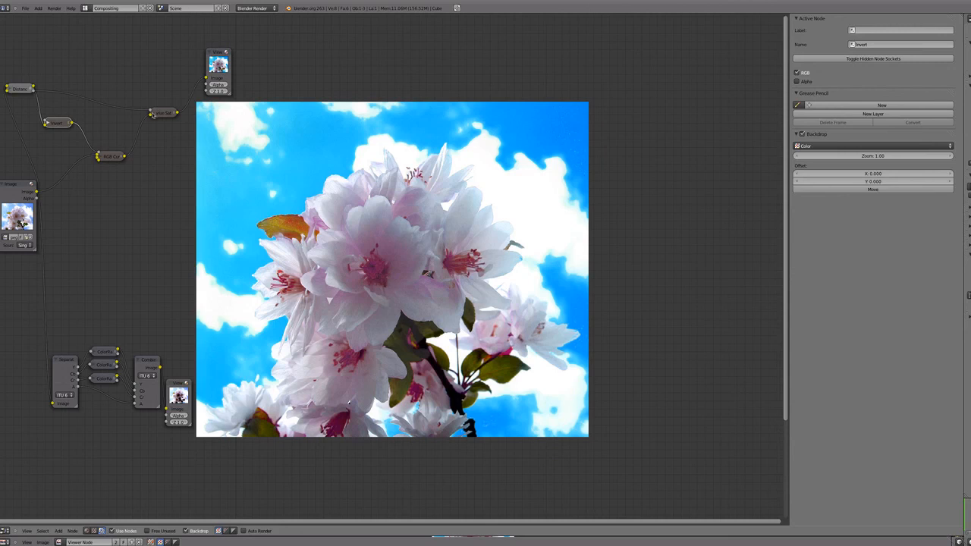
Step: Shift the Hue Saturation Value node slightly up and set its Hue to 0.450
{"action": "left_click_drag", "start_coordinate": [154, 113], "coordinate": [154, 102]}
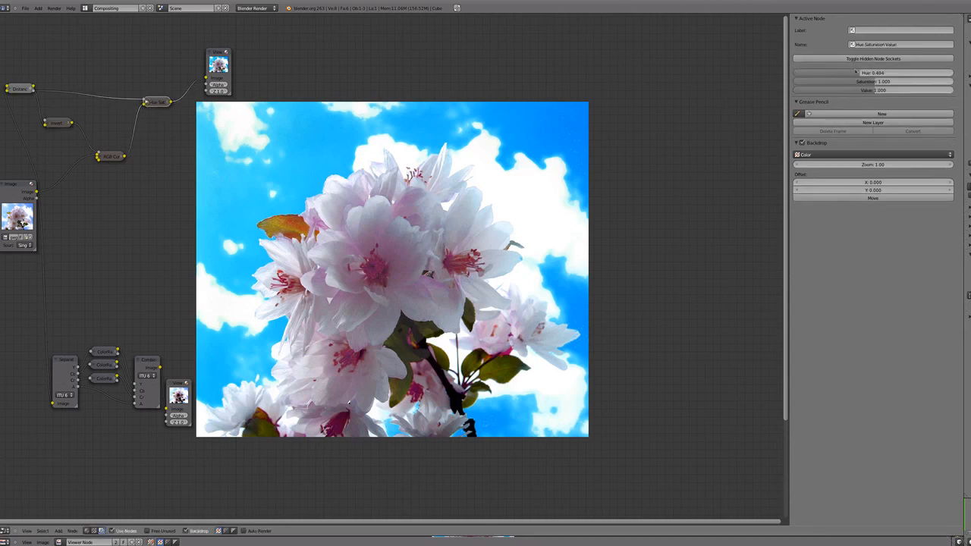
{"action": "mouse_move", "coordinate": [853, 73]}
{"action": "left_mouse_down"}
{"action": "mouse_move", "coordinate": [897, 73]}
{"action": "mouse_move", "coordinate": [841, 75]}
{"action": "mouse_move", "coordinate": [861, 74]}
{"action": "left_mouse_up"}
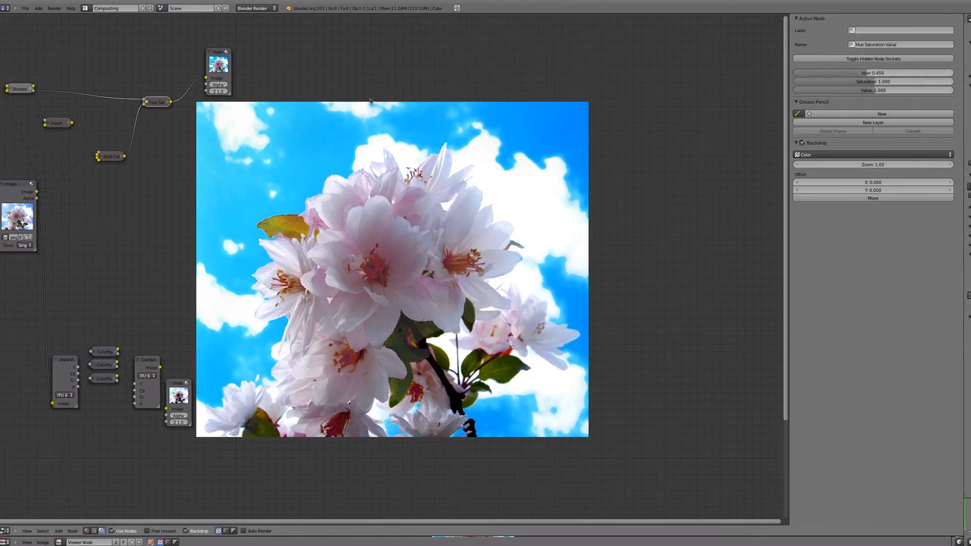